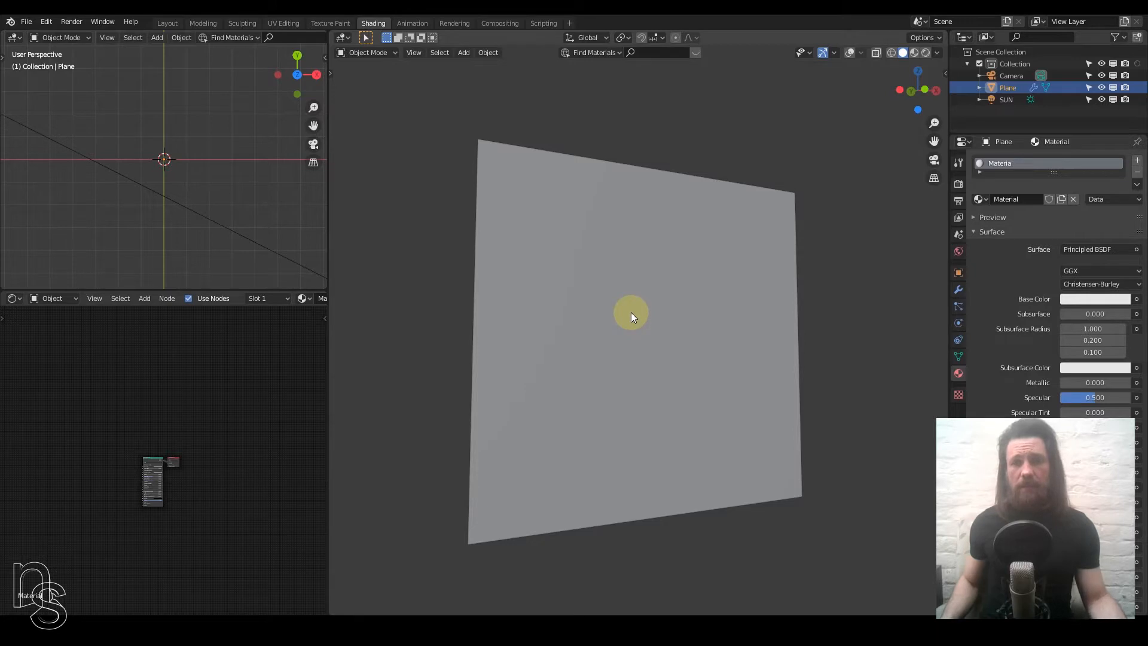
Step: Switch the 3D viewport to Rendered shading and face the plane from the front
middle_drag(630, 312, 650, 327)
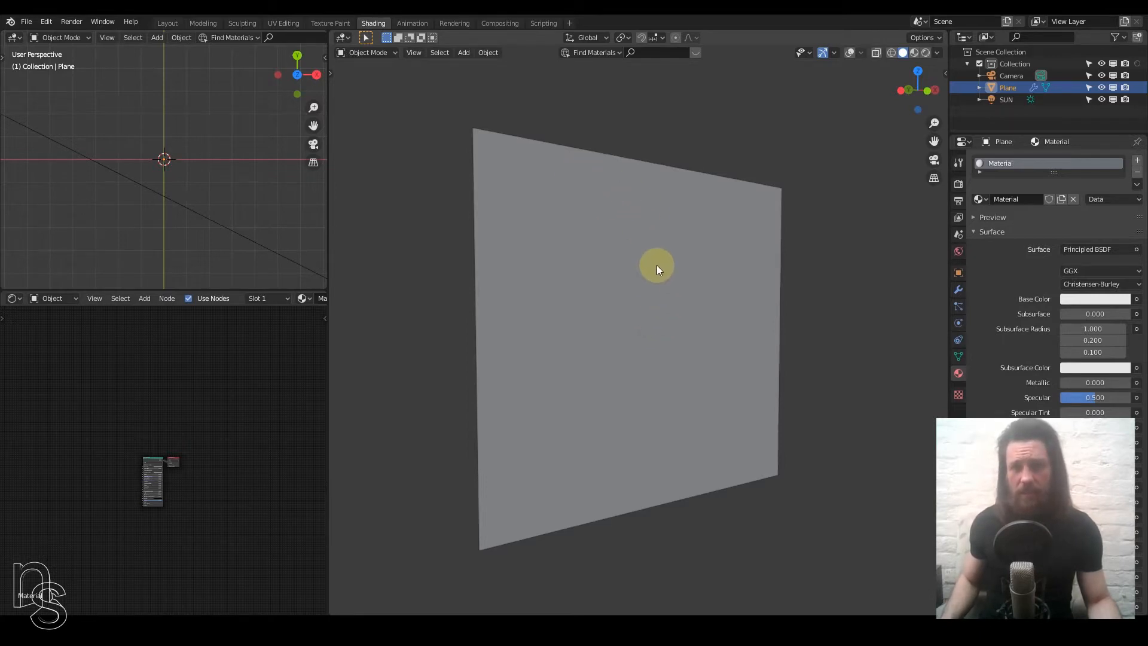
middle_drag(654, 266, 629, 268)
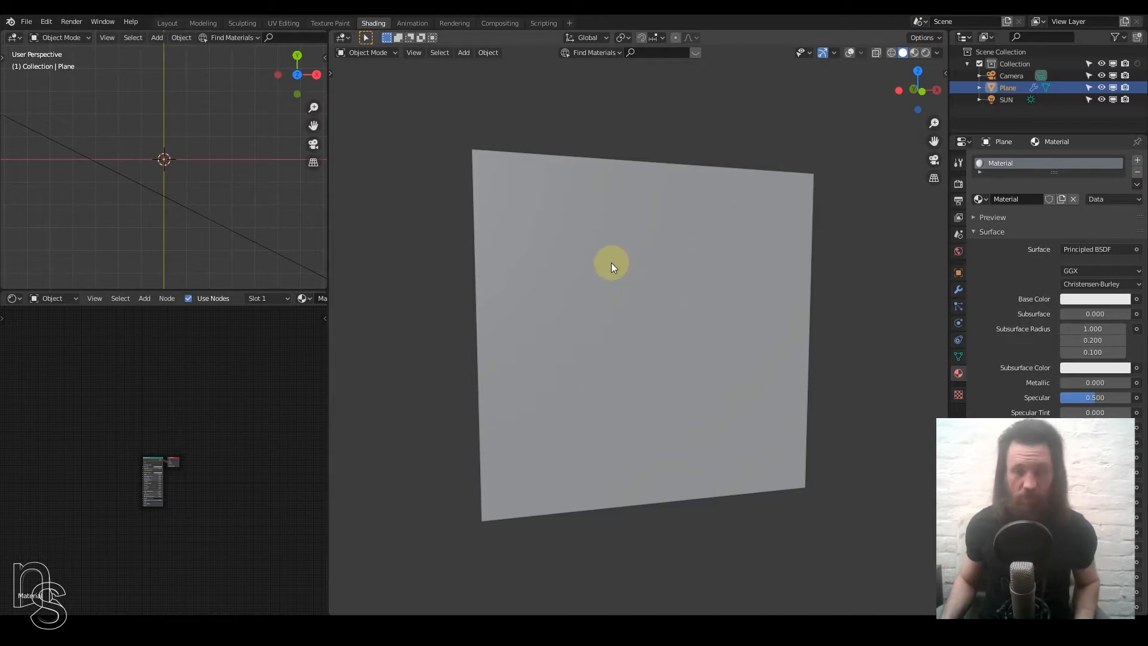
key(shift+a)
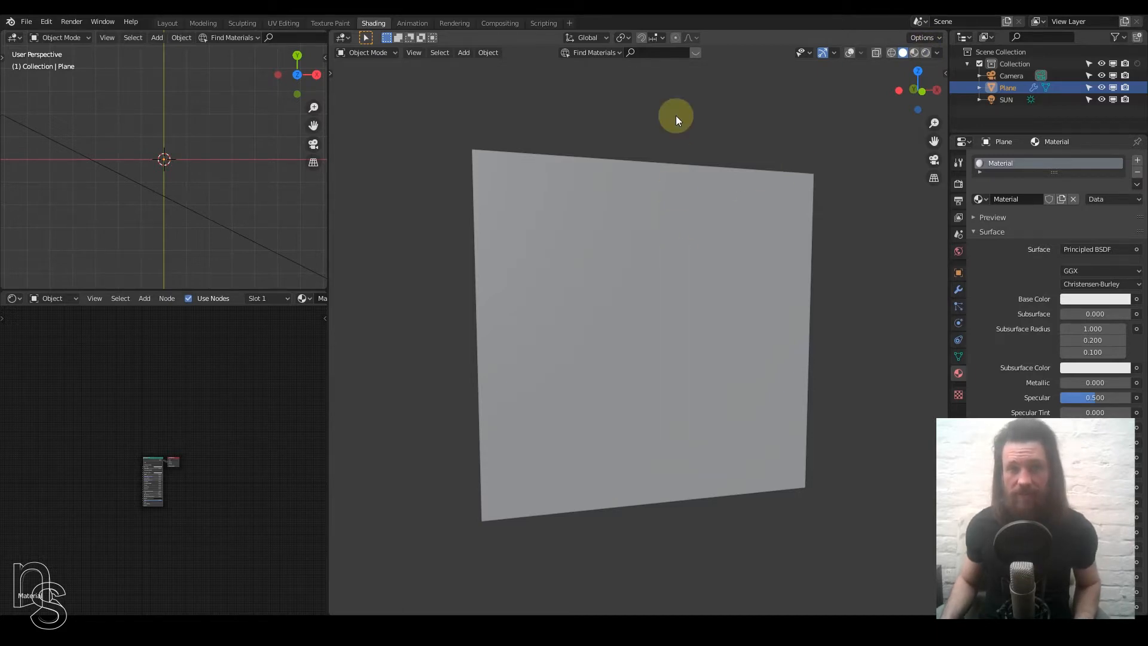
click(924, 54)
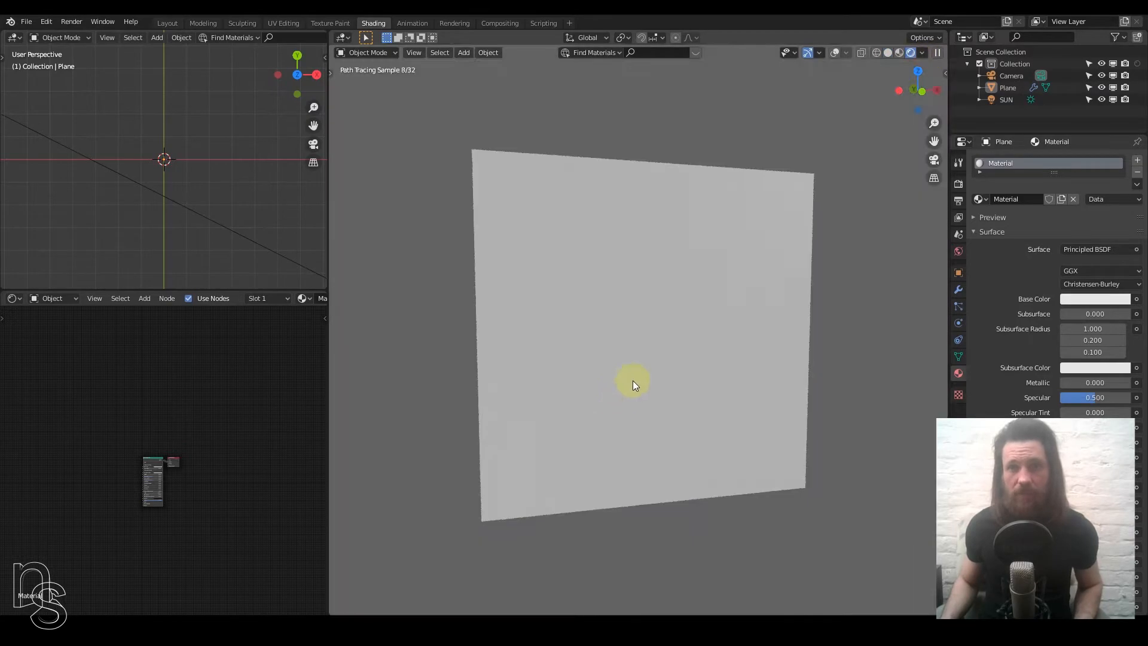
key(KP_1)
Step: Widen the shader editor area to make more room for the node graph
scroll(178, 505, up, 2)
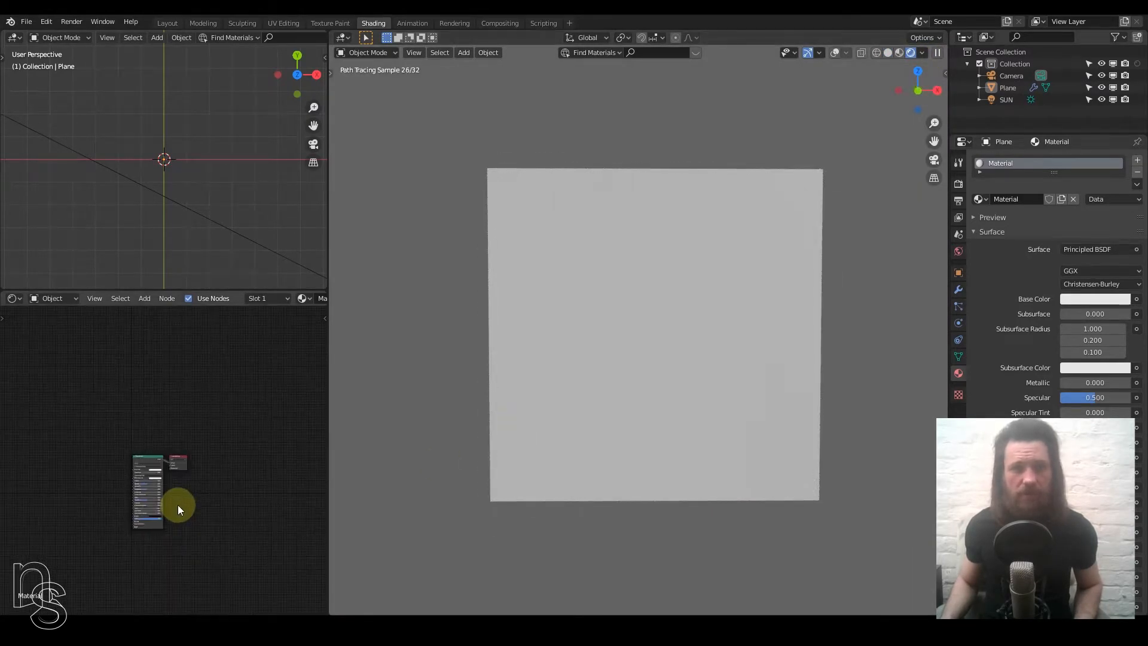
scroll(177, 504, up, 2)
middle_drag(170, 503, 214, 422)
scroll(197, 428, down, 1)
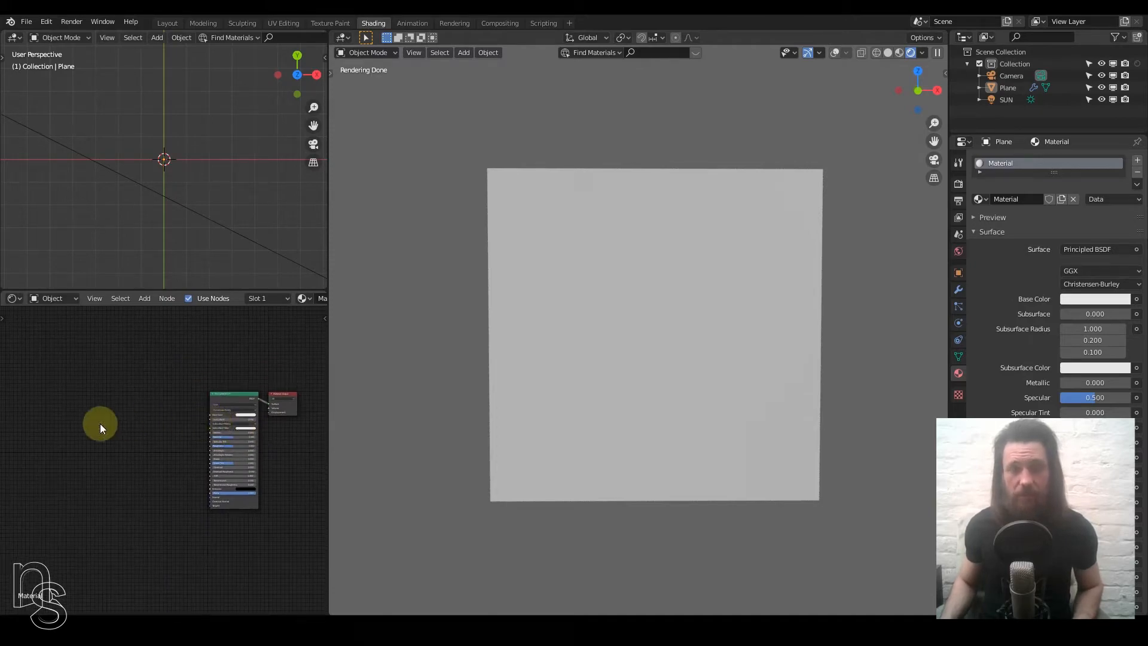
middle_drag(97, 423, 111, 425)
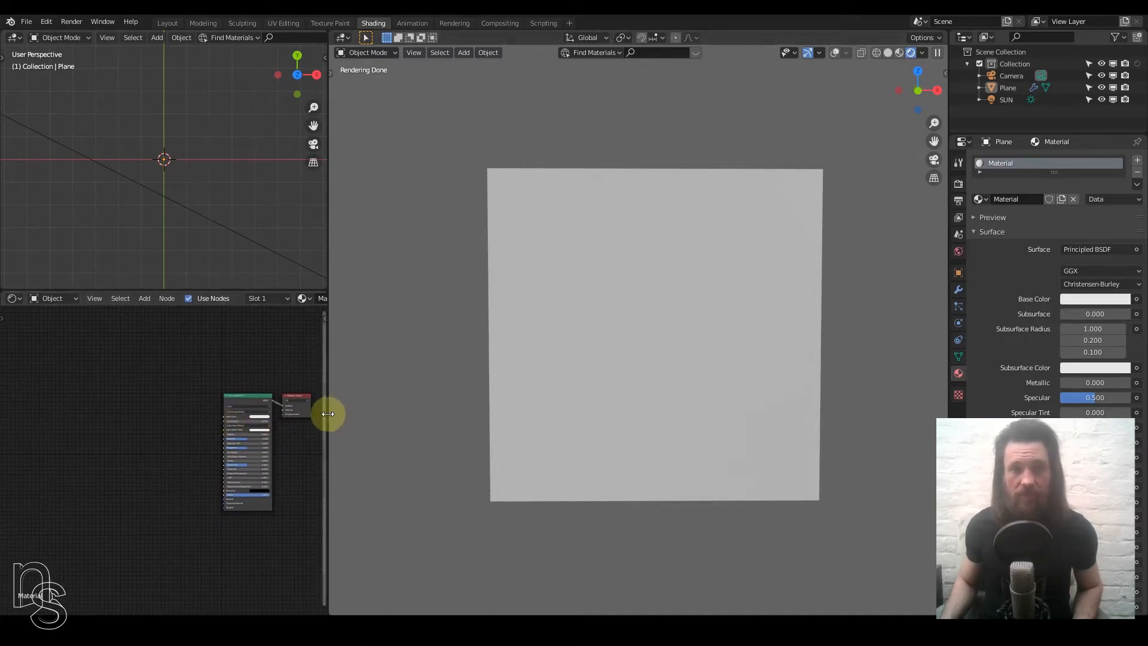
drag(329, 412, 445, 409)
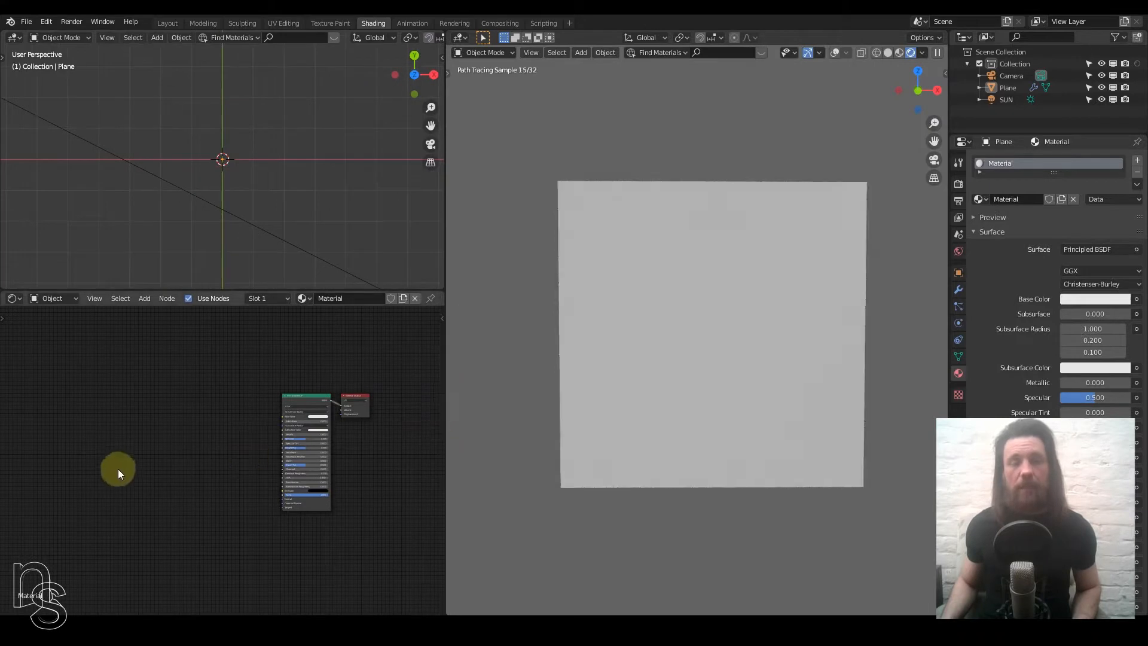
Step: Add a Voronoi Texture node in the empty space ahead of the Principled BSDF node
scroll(196, 430, down, 4)
middle_drag(194, 428, 217, 417)
scroll(217, 417, up, 1)
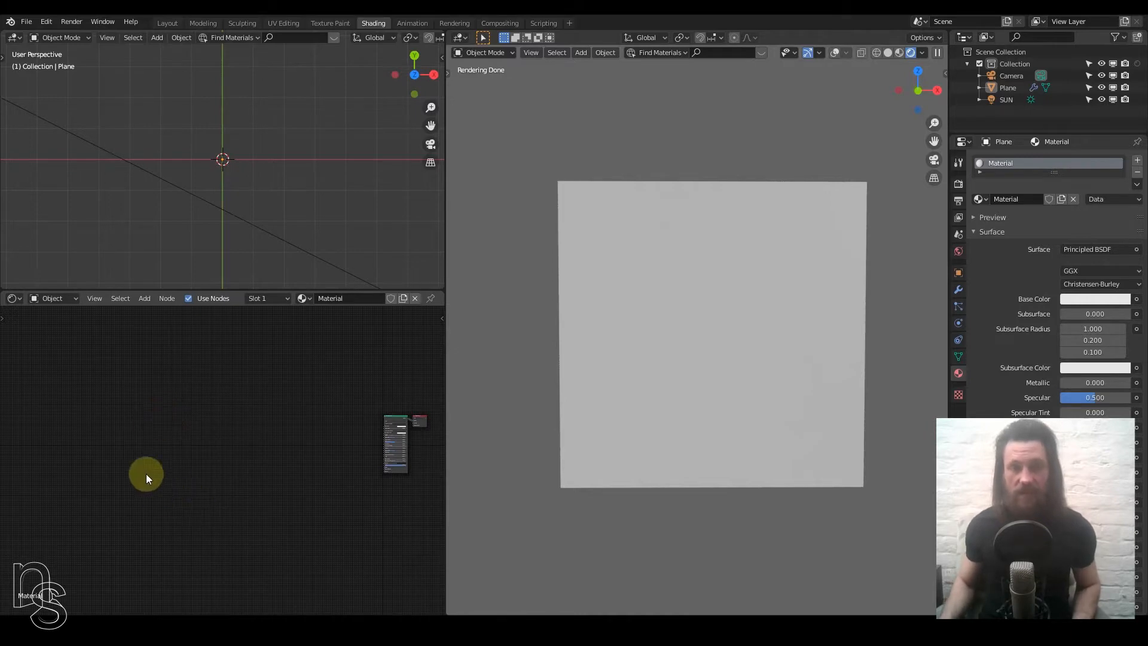
scroll(148, 438, up, 1)
scroll(193, 435, up, 2)
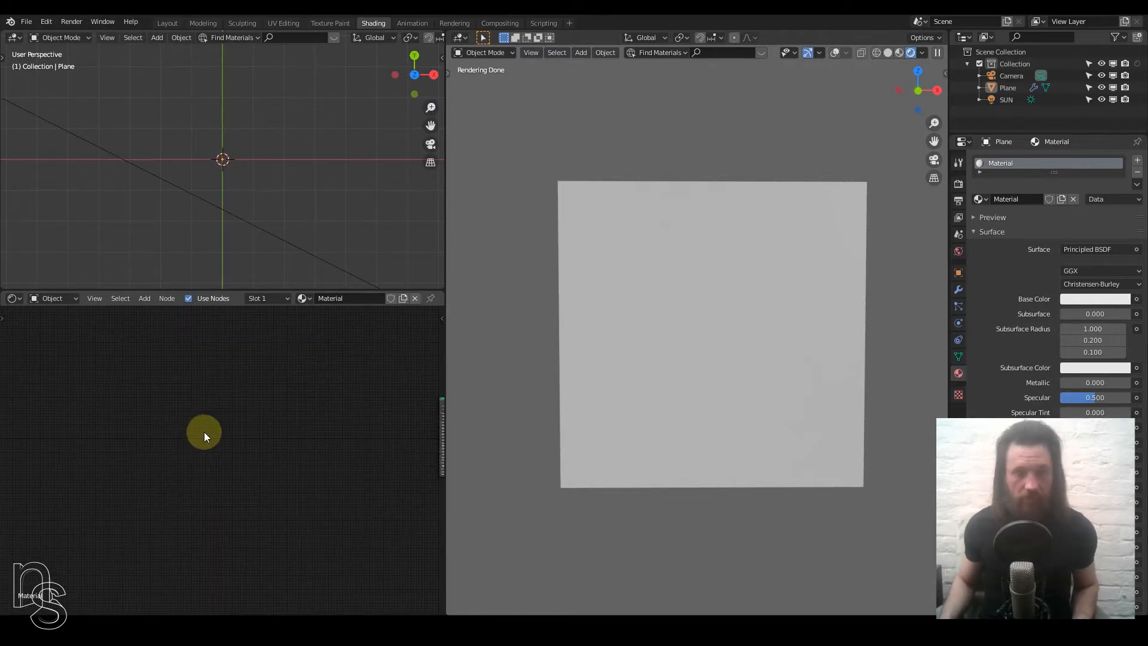
key(q)
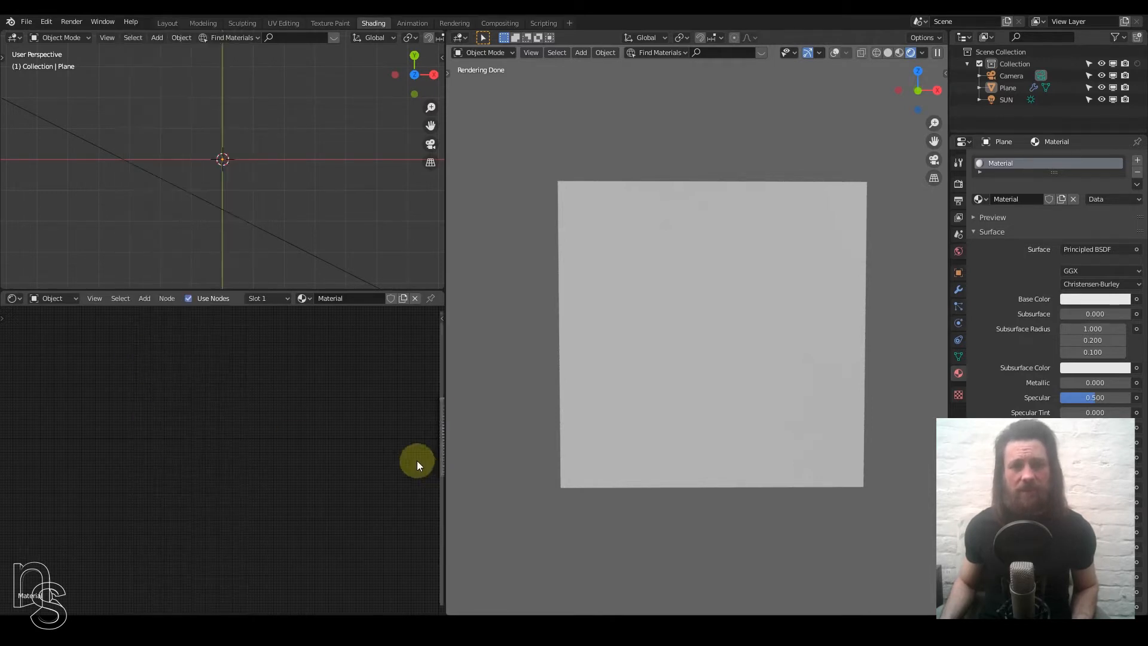
key(shift+a)
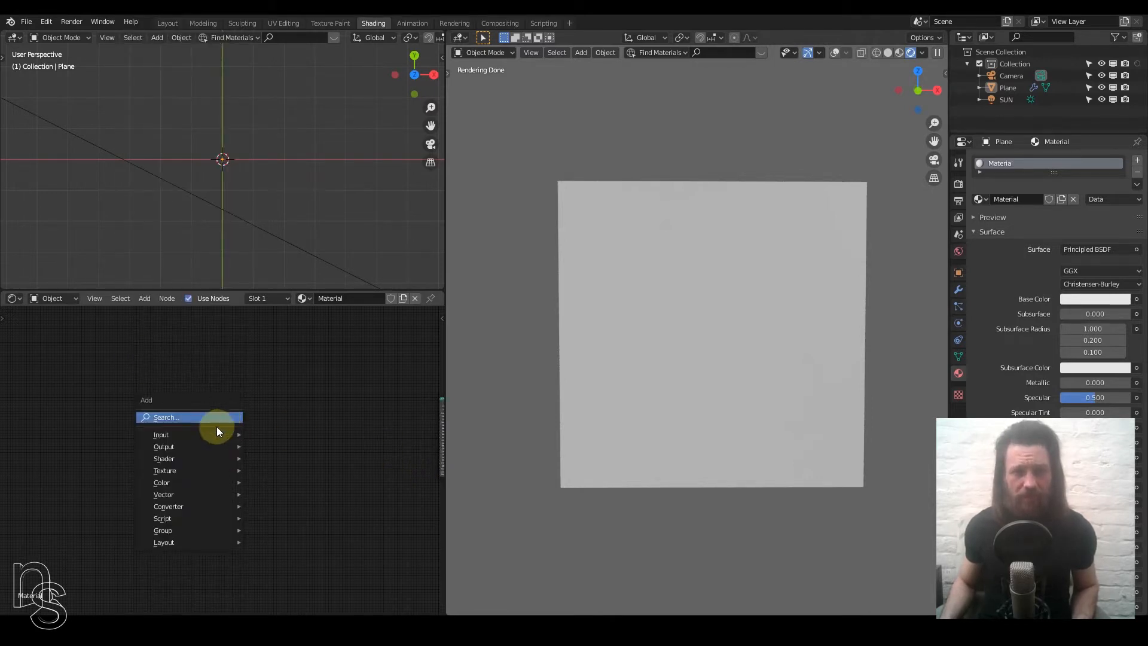
mouse_move(209, 529)
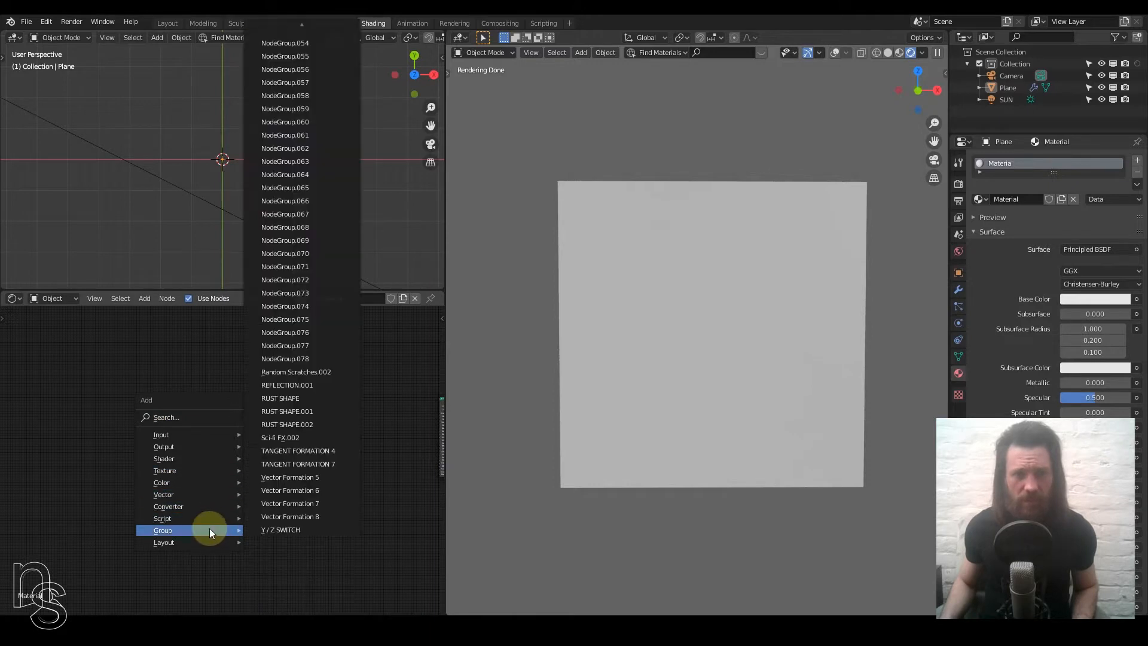
mouse_move(214, 445)
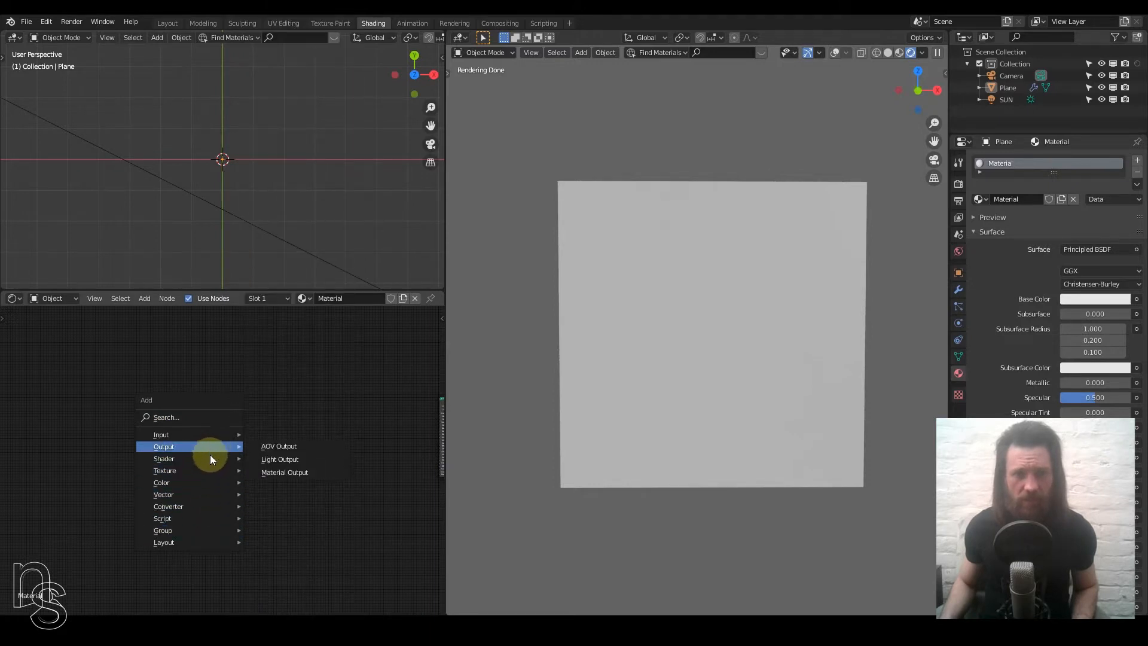
mouse_move(208, 469)
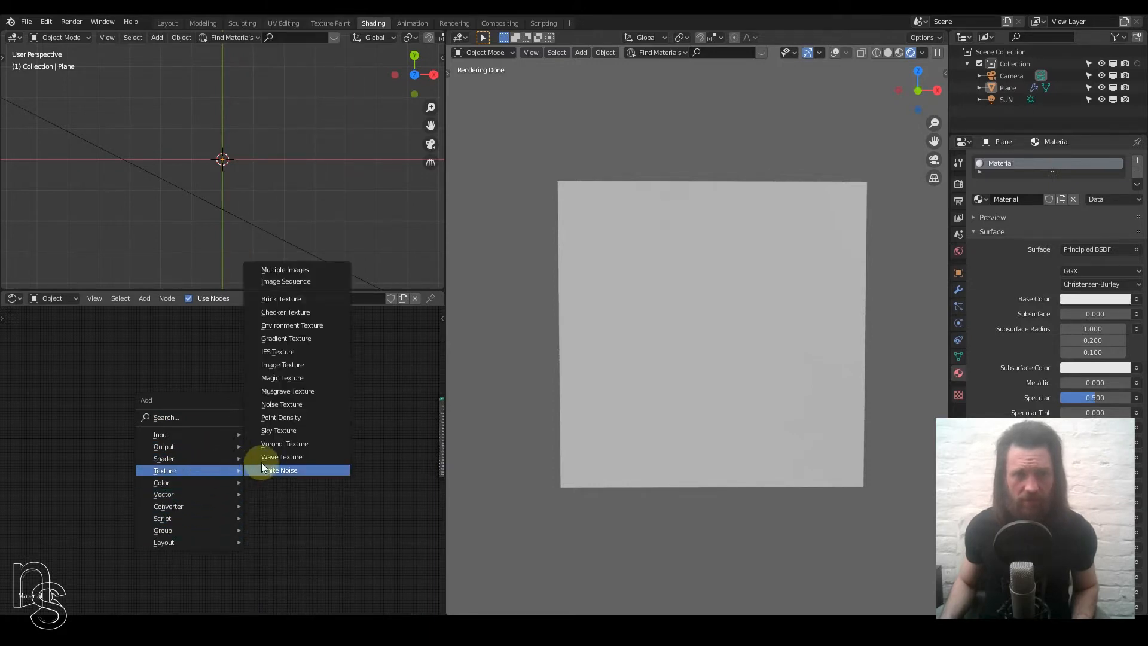
click(299, 443)
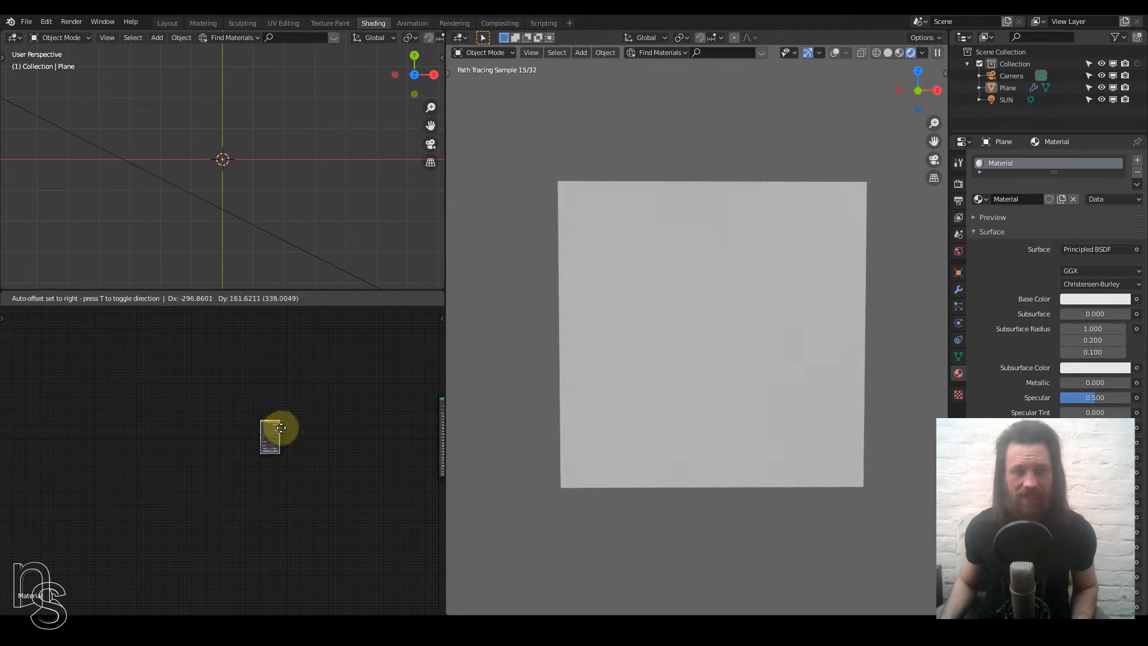
click(324, 432)
Step: Move the Voronoi Texture node farther away from the Principled BSDF to leave space between them
middle_drag(310, 454, 209, 468)
scroll(172, 460, up, 3)
scroll(206, 467, down, 1)
scroll(206, 464, down, 1)
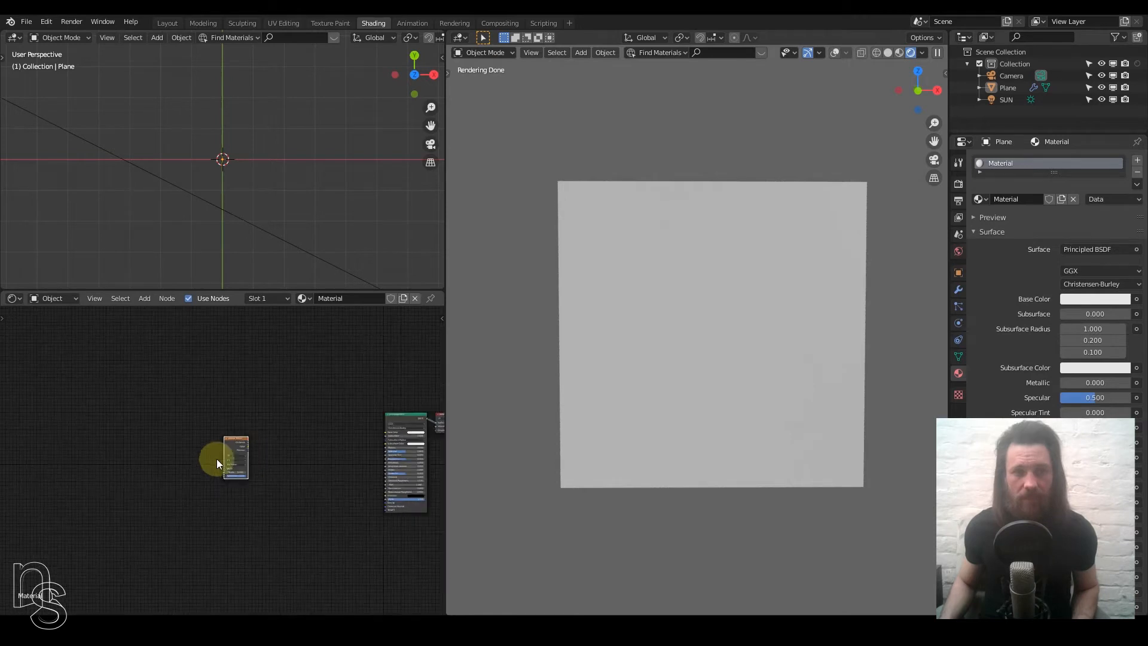
drag(231, 446, 150, 461)
middle_drag(150, 461, 246, 440)
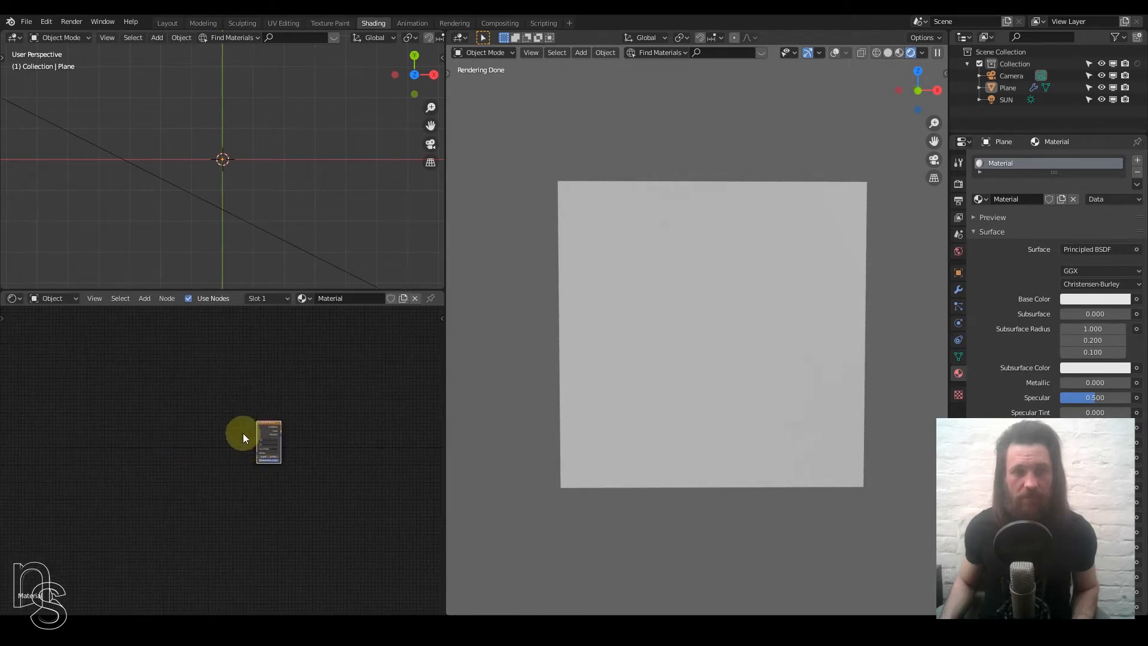
Step: Add a Texture Coordinate node well ahead of the Voronoi Texture node, level with it
middle_drag(198, 474, 253, 464)
key(shift+a)
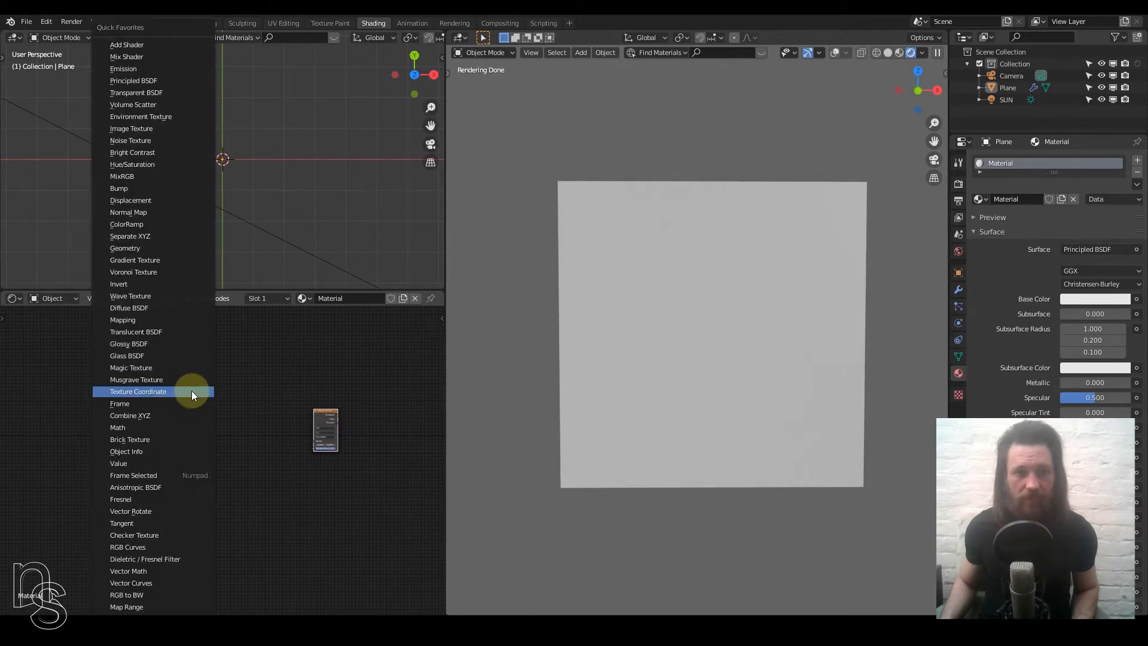
key(shift+a)
mouse_move(213, 432)
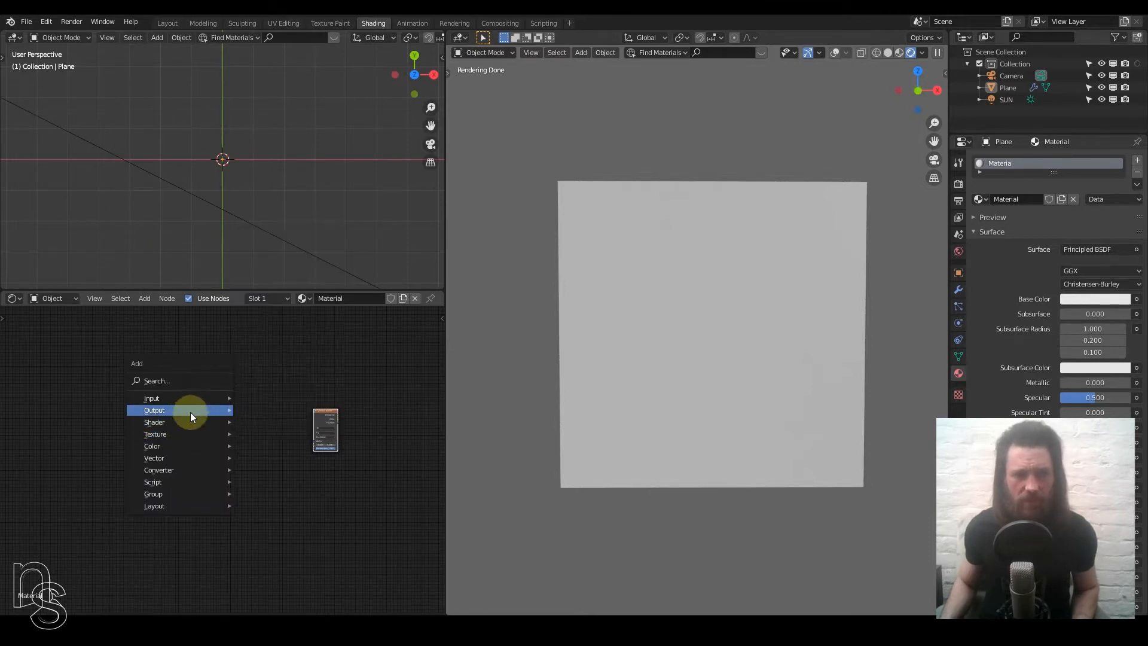
mouse_move(219, 400)
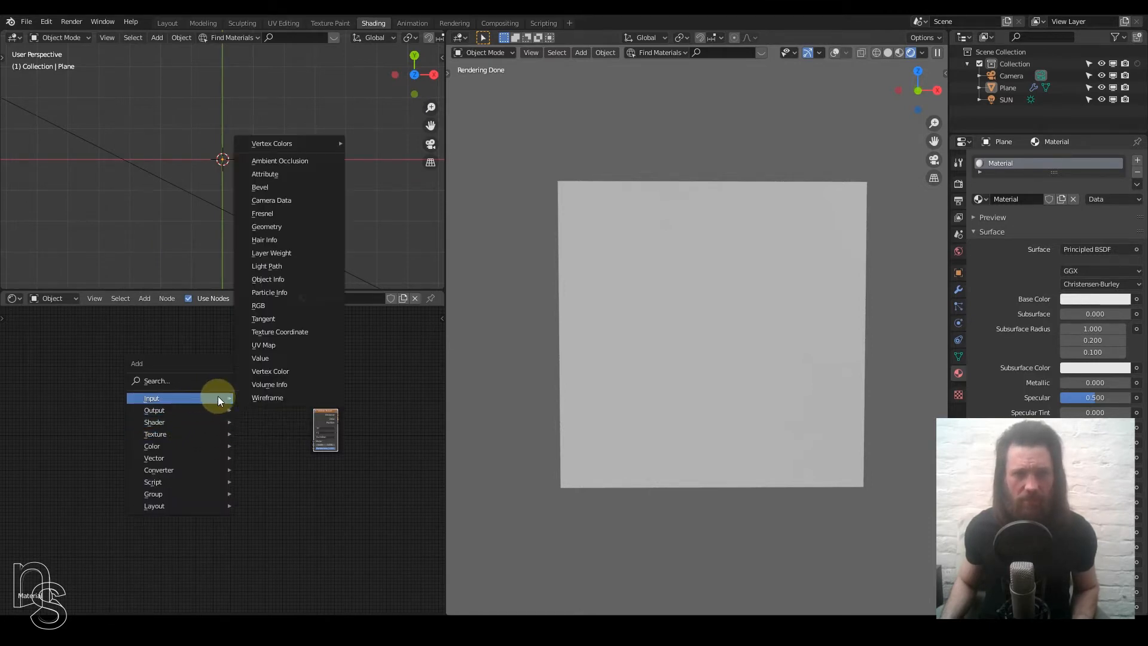
click(291, 332)
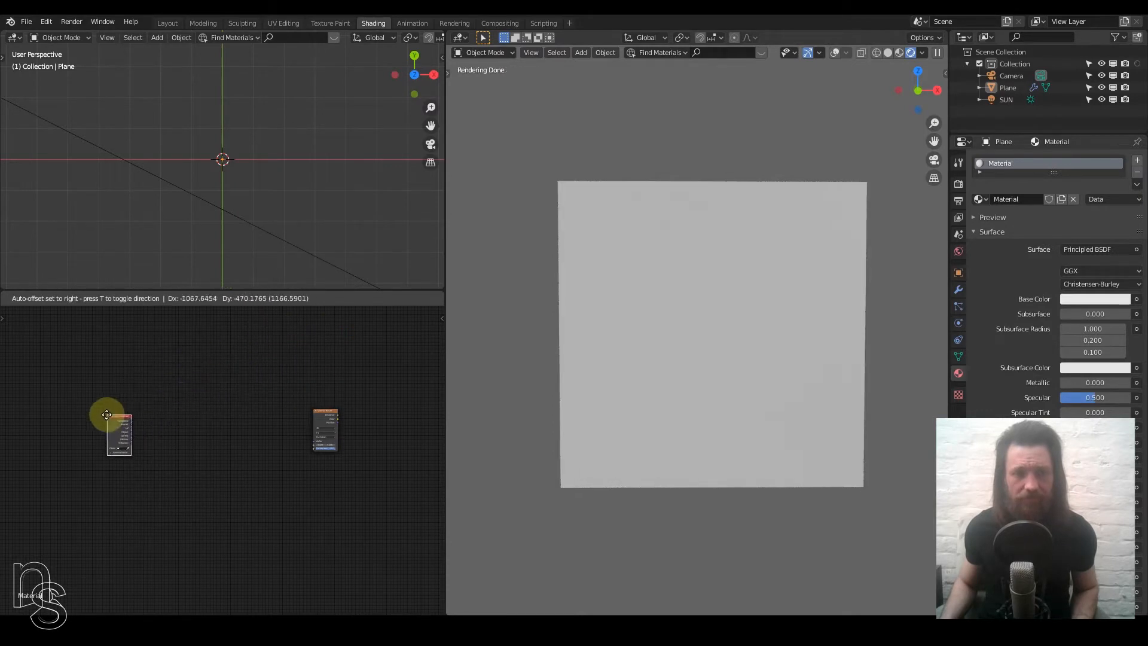
click(57, 407)
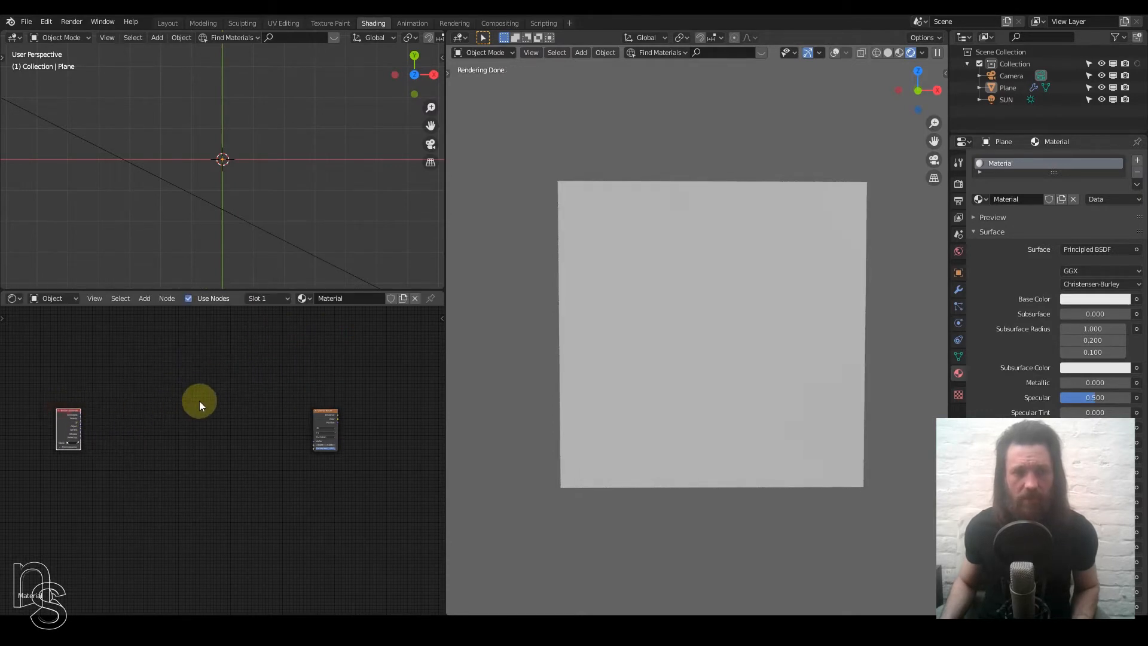
Step: Add a Separate XYZ node just after the Texture Coordinate node
key(shift+a)
mouse_move(168, 476)
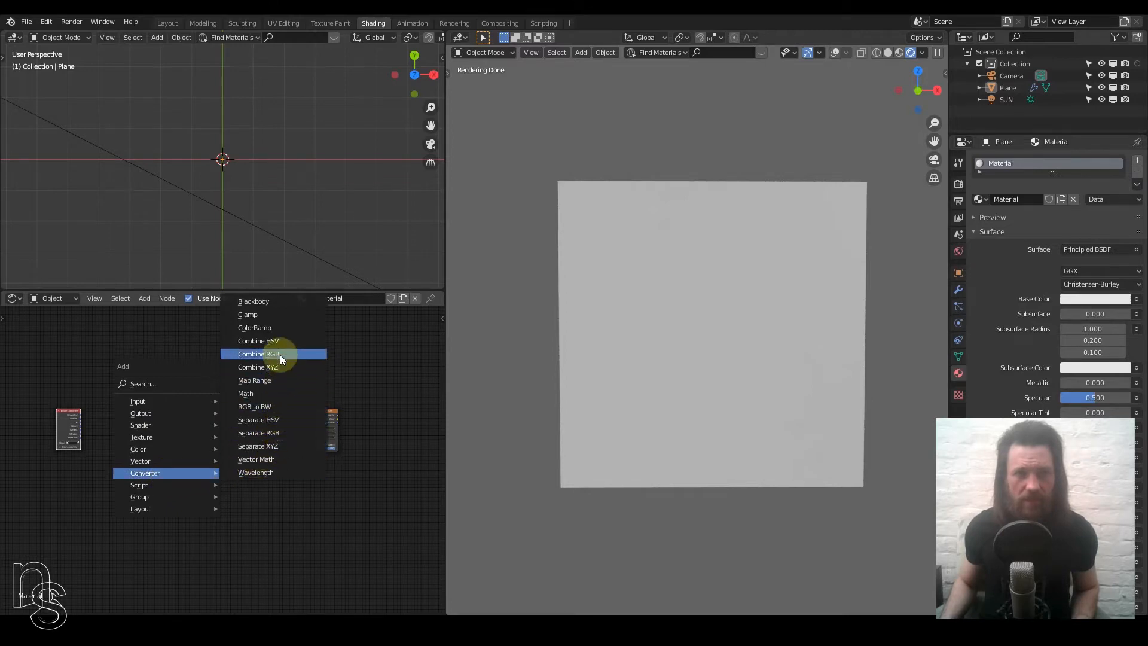
click(289, 448)
click(116, 426)
Step: Add a Combine XYZ node and place it directly before the Voronoi Texture node
key(shift+a)
mouse_move(216, 447)
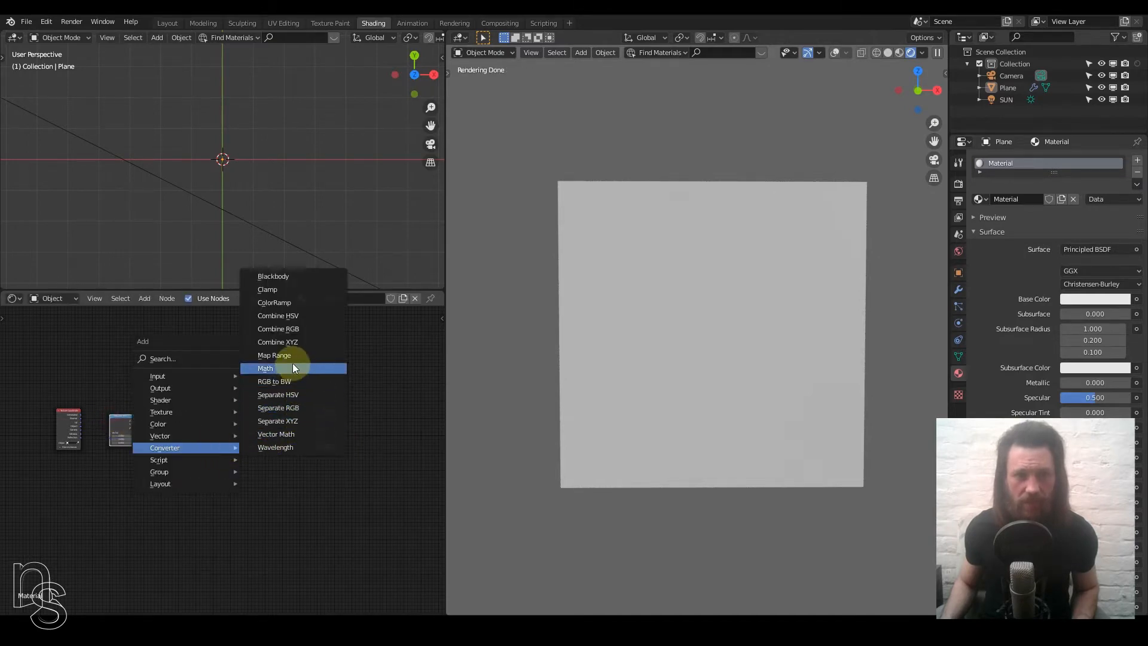
click(303, 343)
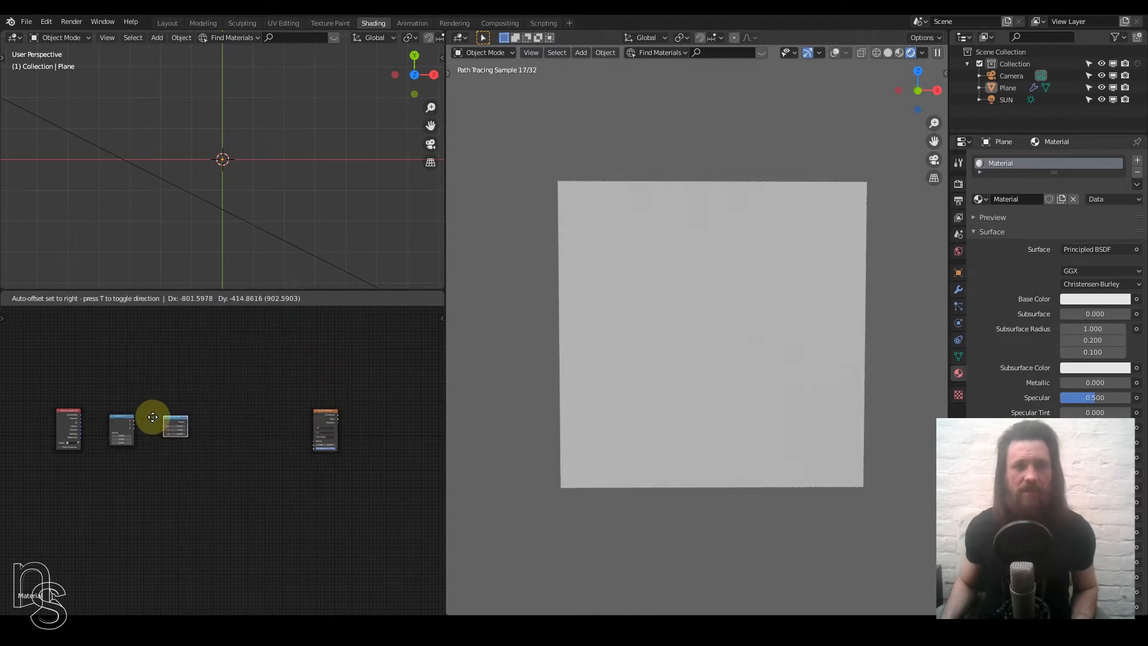
click(162, 418)
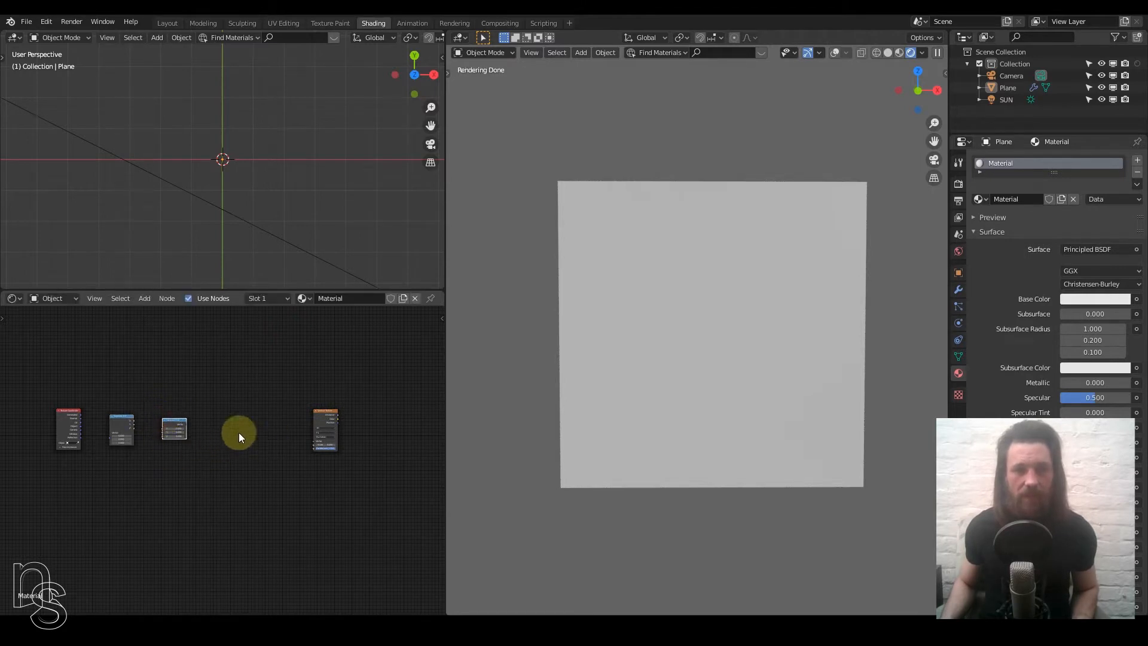
drag(177, 427, 266, 440)
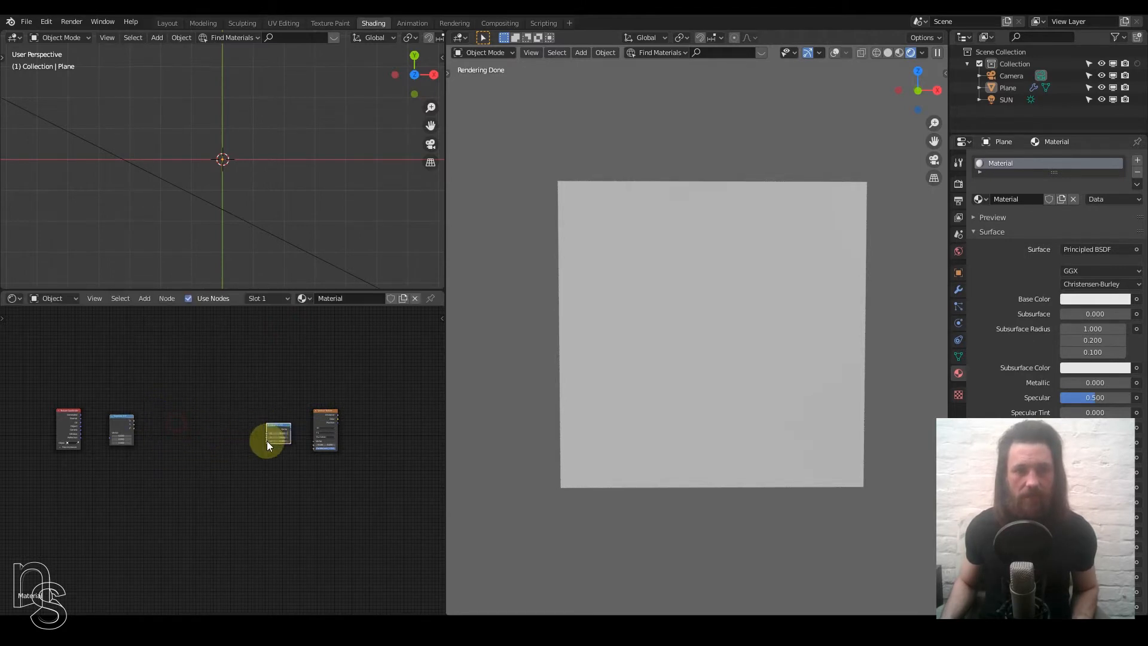
Step: Add a Separate RGB node directly after the Voronoi Texture node
middle_drag(266, 440, 137, 425)
key(shift+a)
mouse_move(214, 419)
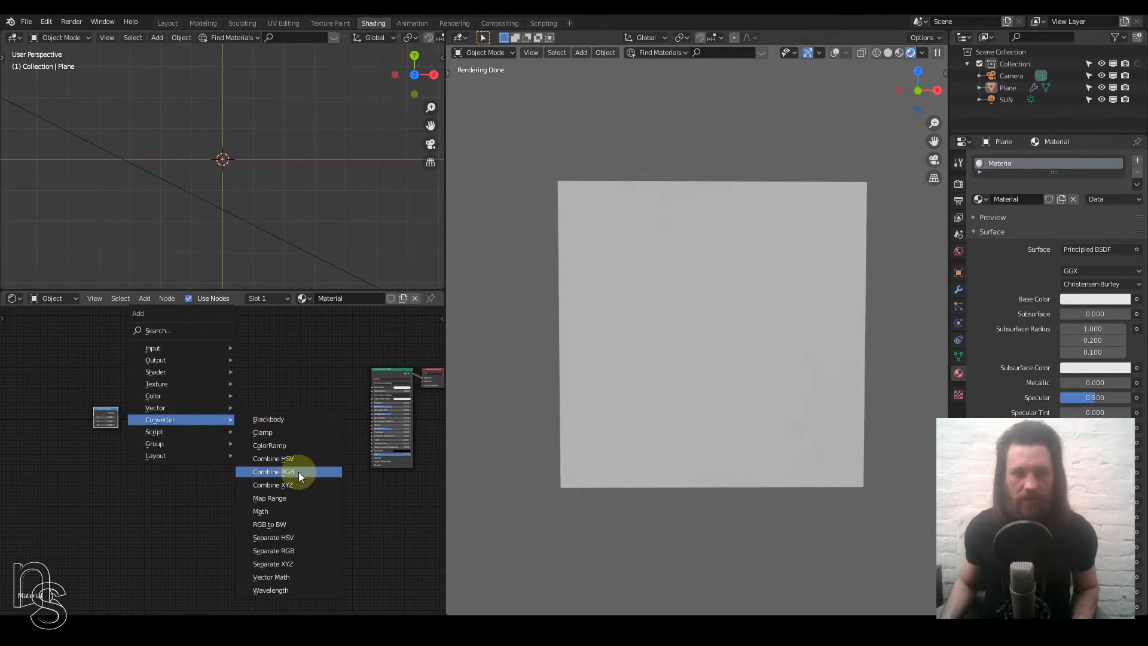
click(289, 551)
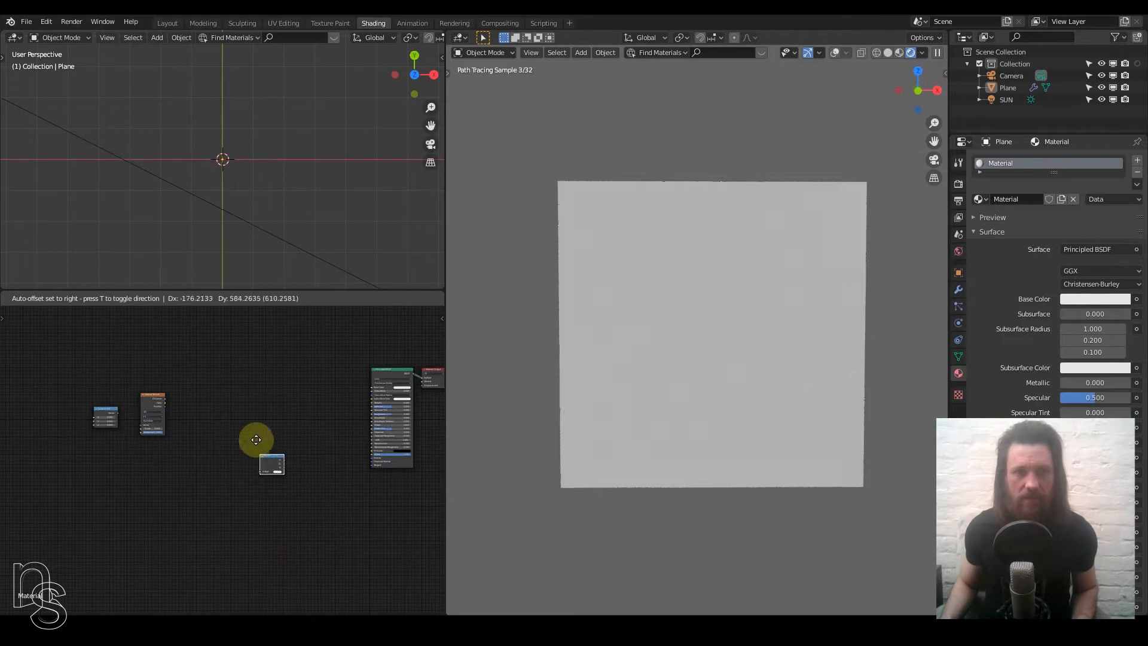
click(192, 408)
Step: Add a second Combine XYZ node between the Separate RGB and Principled BSDF nodes
key(shift+a)
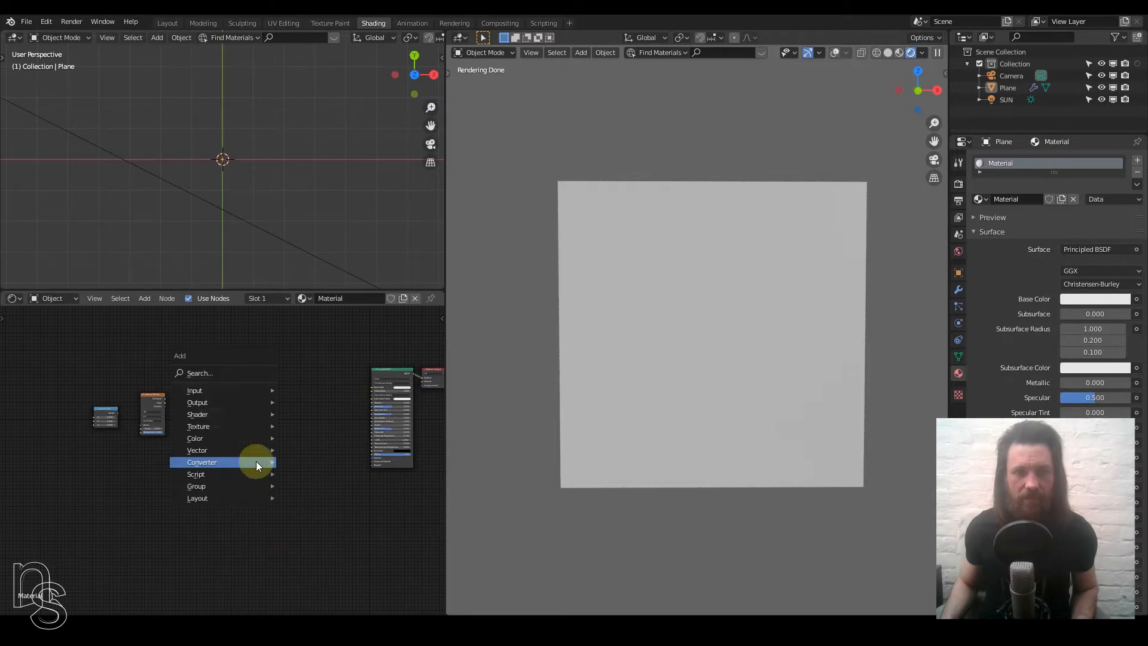
mouse_move(254, 461)
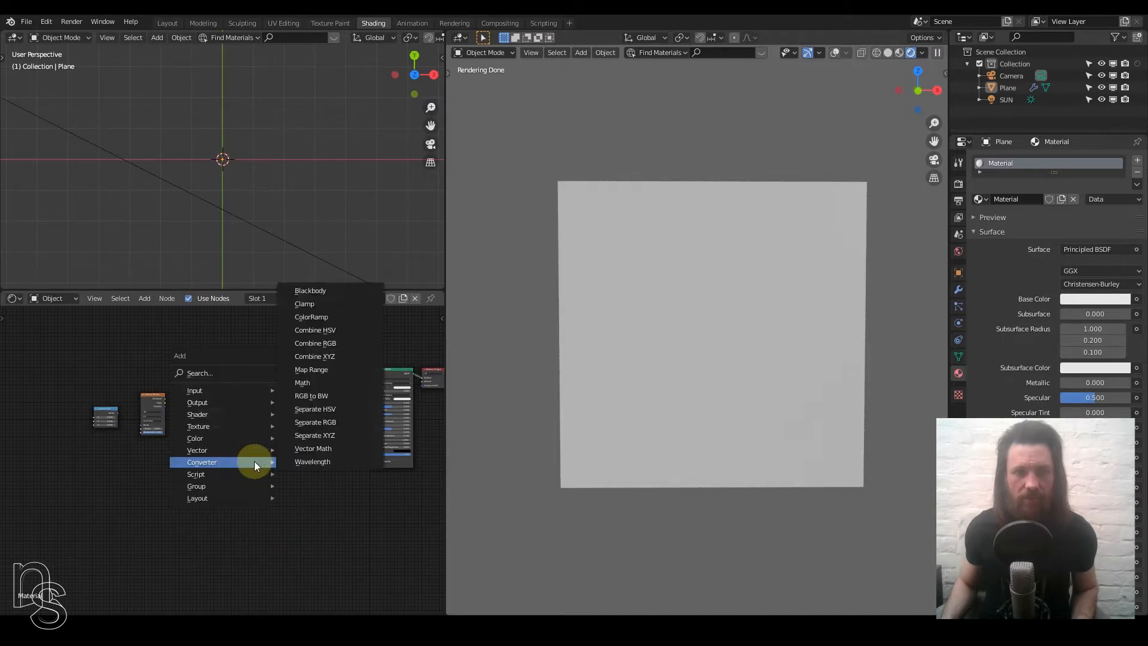
click(336, 356)
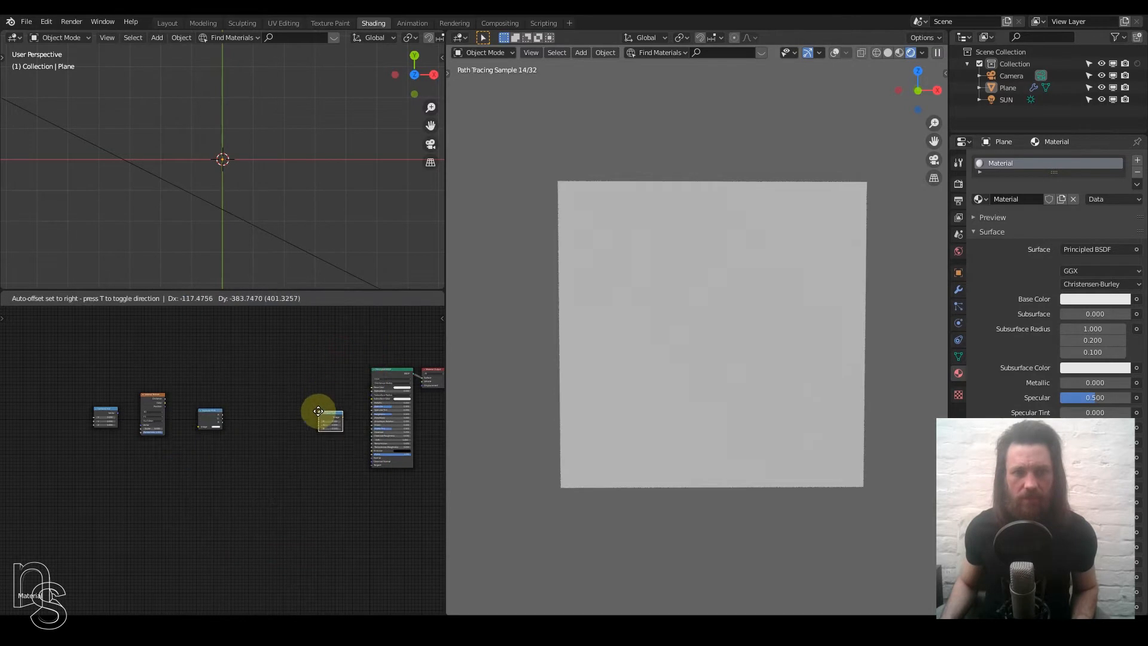
click(320, 411)
scroll(48, 497, down, 2)
middle_drag(43, 500, 164, 502)
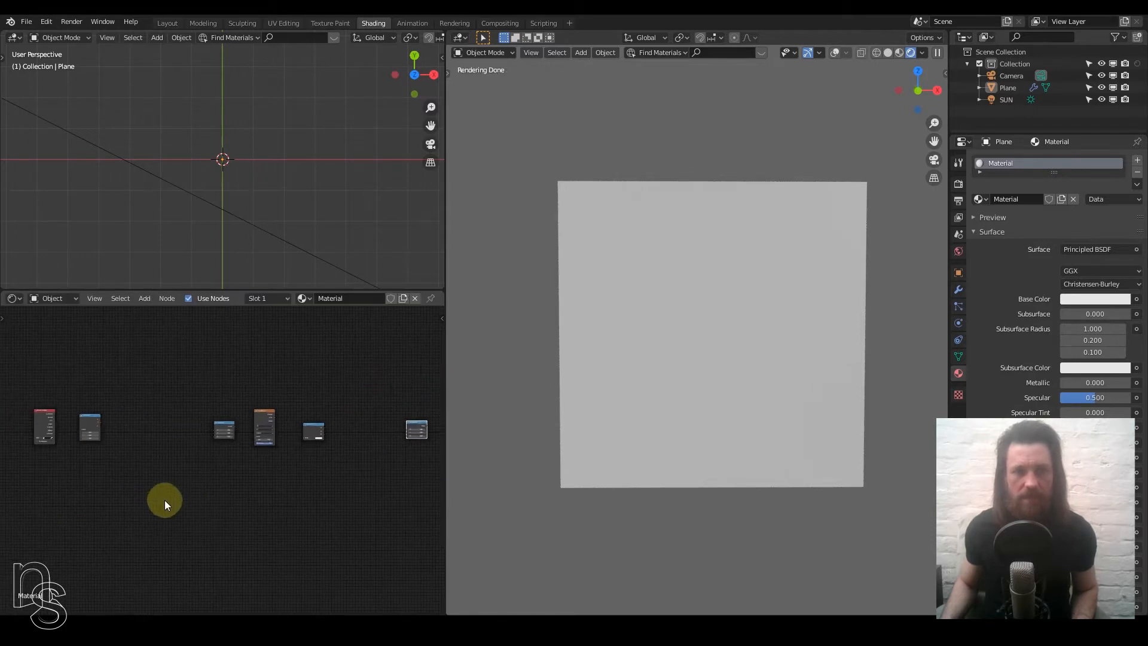
scroll(189, 504, down, 4)
middle_drag(248, 507, 189, 520)
mouse_move(76, 520)
middle_down()
mouse_move(140, 518)
mouse_move(130, 495)
mouse_move(173, 494)
middle_up()
scroll(140, 516, up, 6)
scroll(157, 494, up, 5)
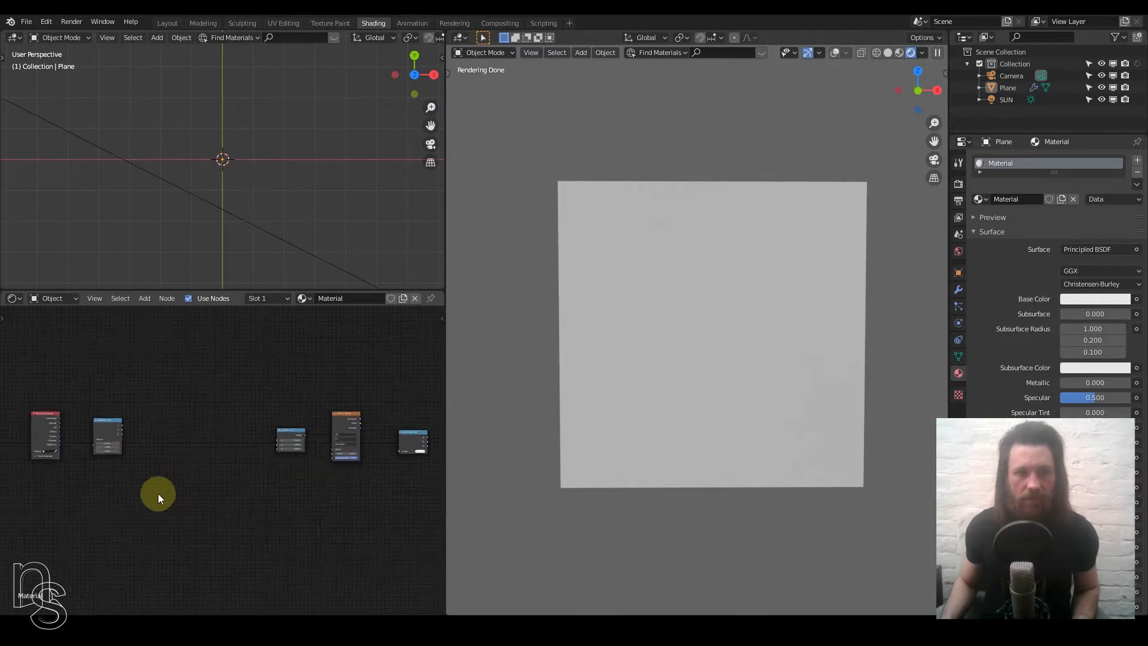
Step: Connect the Texture Coordinate node's Object output to the Vector input of the Separate XYZ node
middle_drag(85, 465, 206, 472)
scroll(130, 450, up, 4)
middle_drag(129, 450, 181, 469)
scroll(115, 421, up, 1)
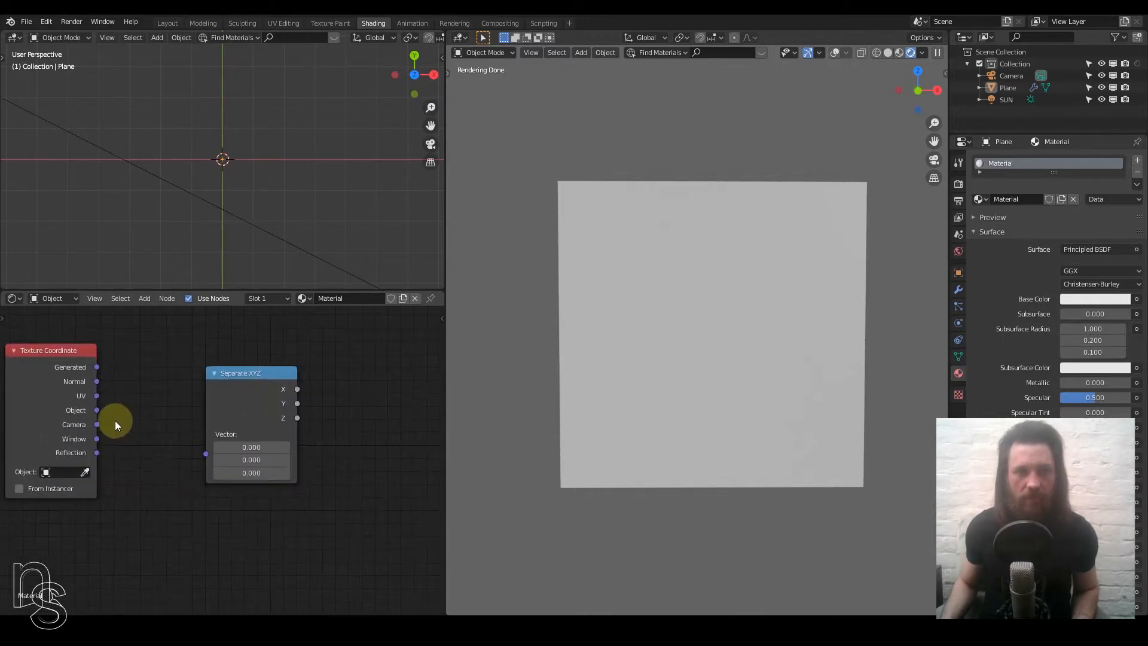
drag(97, 410, 206, 453)
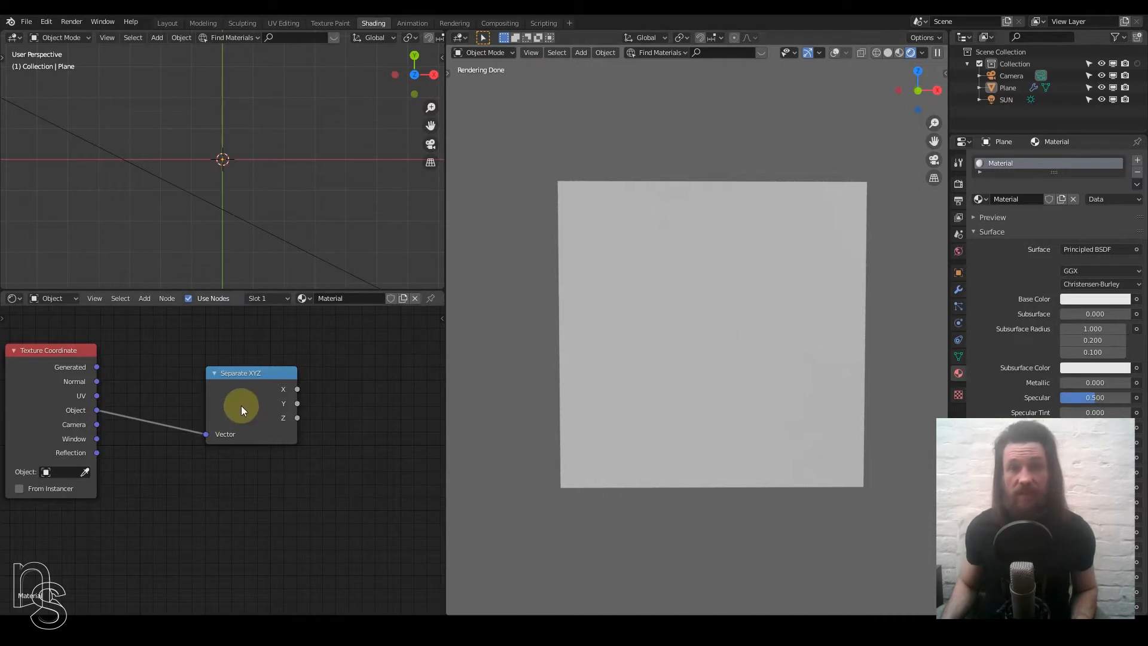
Step: Move the Separate XYZ node closer to the Combine XYZ node
scroll(231, 411, down, 1)
middle_drag(340, 414, 239, 442)
scroll(242, 441, down, 4)
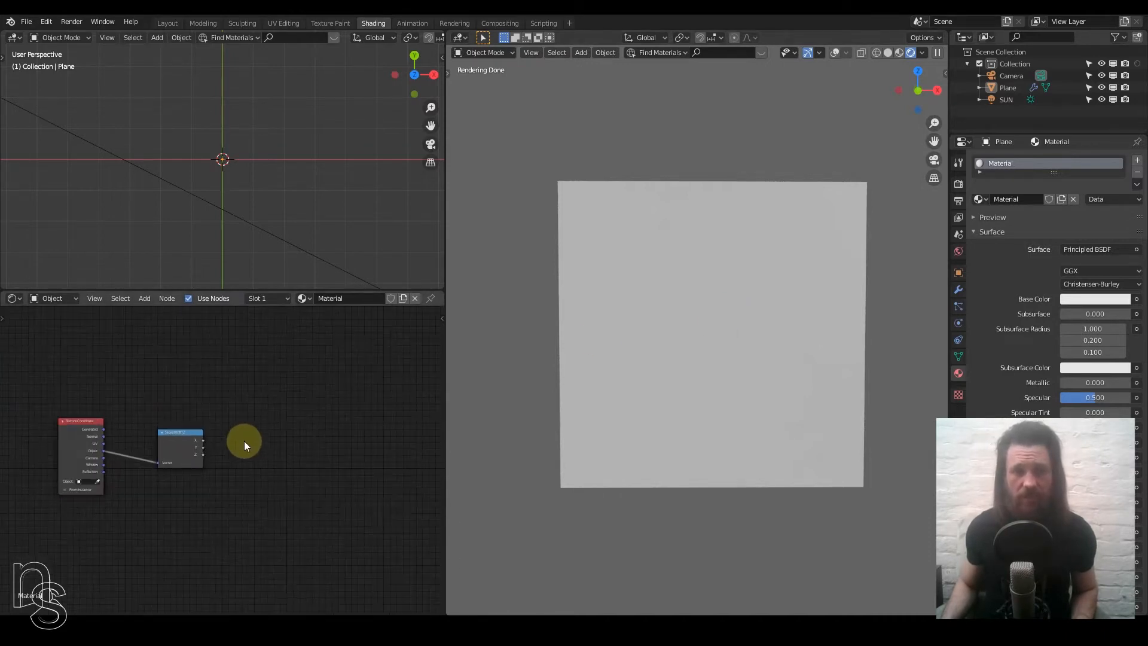
drag(207, 445, 231, 447)
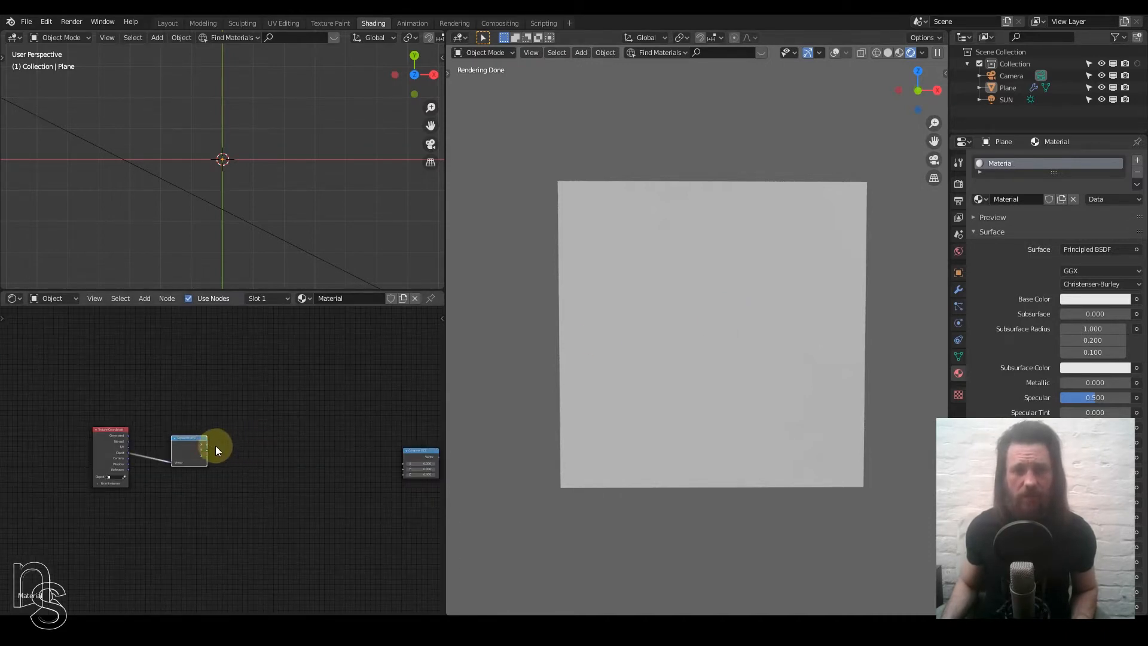
key(g)
click(288, 456)
Step: Link the Separate XYZ outputs to the matching Combine XYZ inputs, and Combine XYZ's Vector output to the Voronoi Texture's Vector input
middle_drag(288, 456, 211, 427)
scroll(189, 425, up, 1)
scroll(189, 425, up, 3)
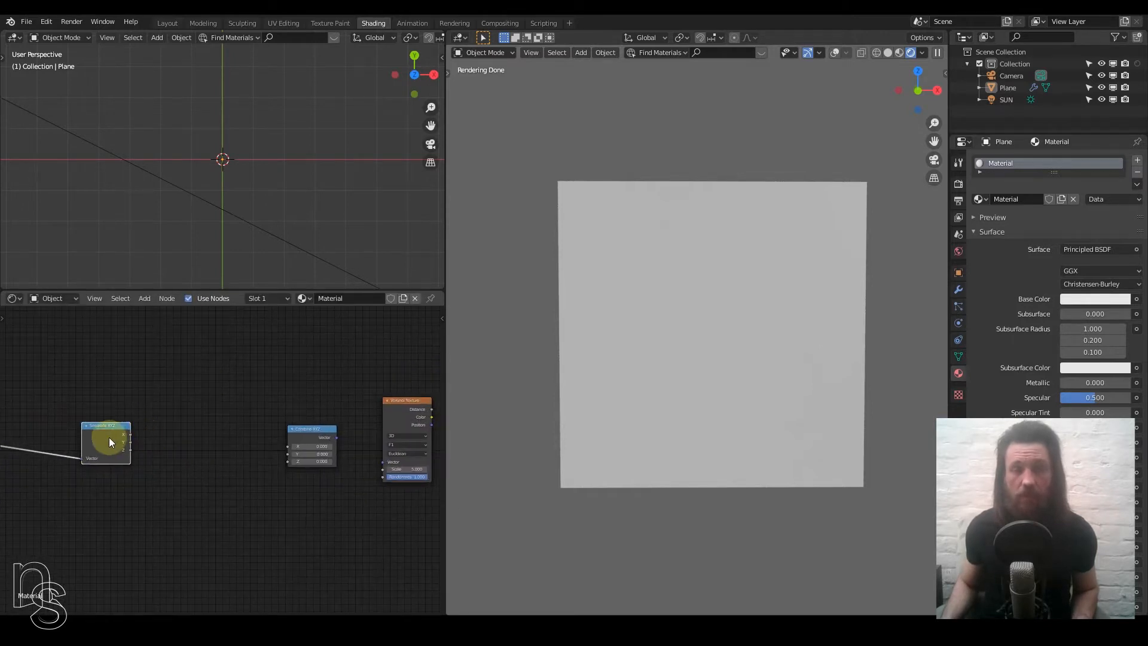
alt+right_drag(111, 438, 298, 439)
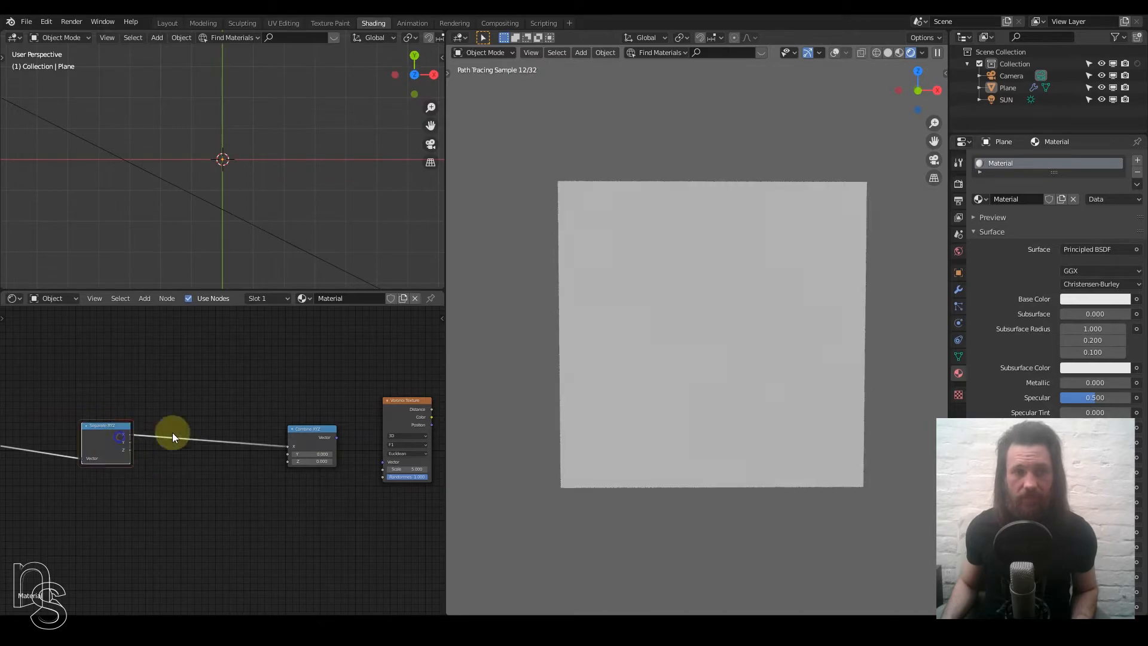
alt+right_drag(120, 437, 383, 429)
middle_drag(383, 429, 214, 433)
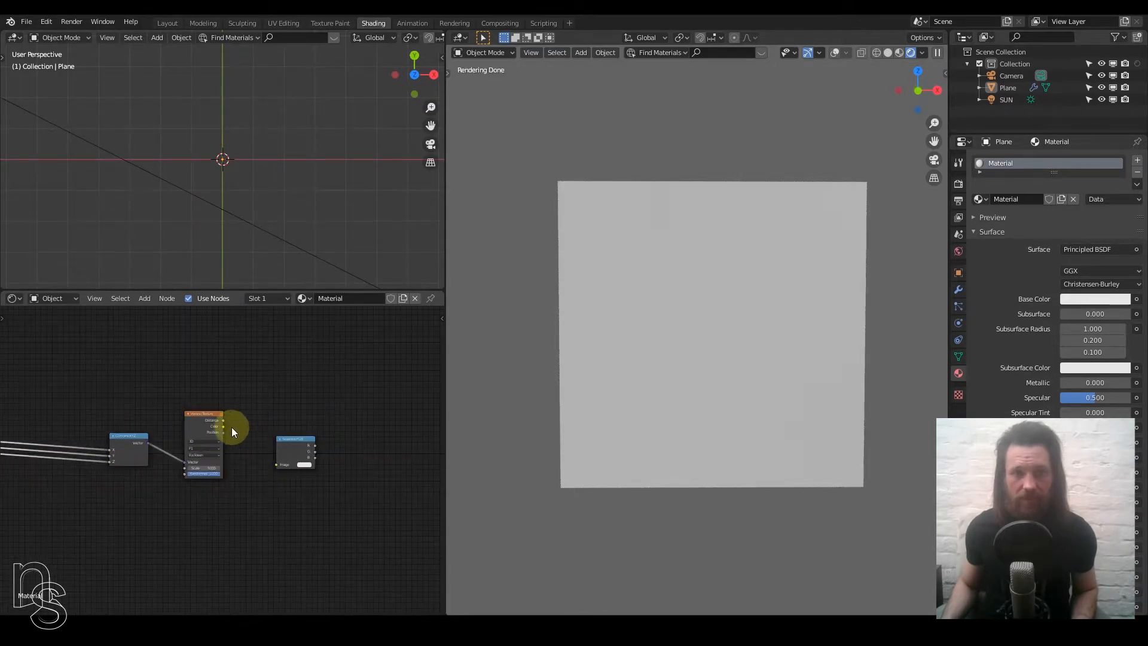
Step: Connect the Voronoi Texture's Distance output to the Image input of the Separate RGB node
scroll(227, 426, up, 2)
drag(228, 405, 289, 452)
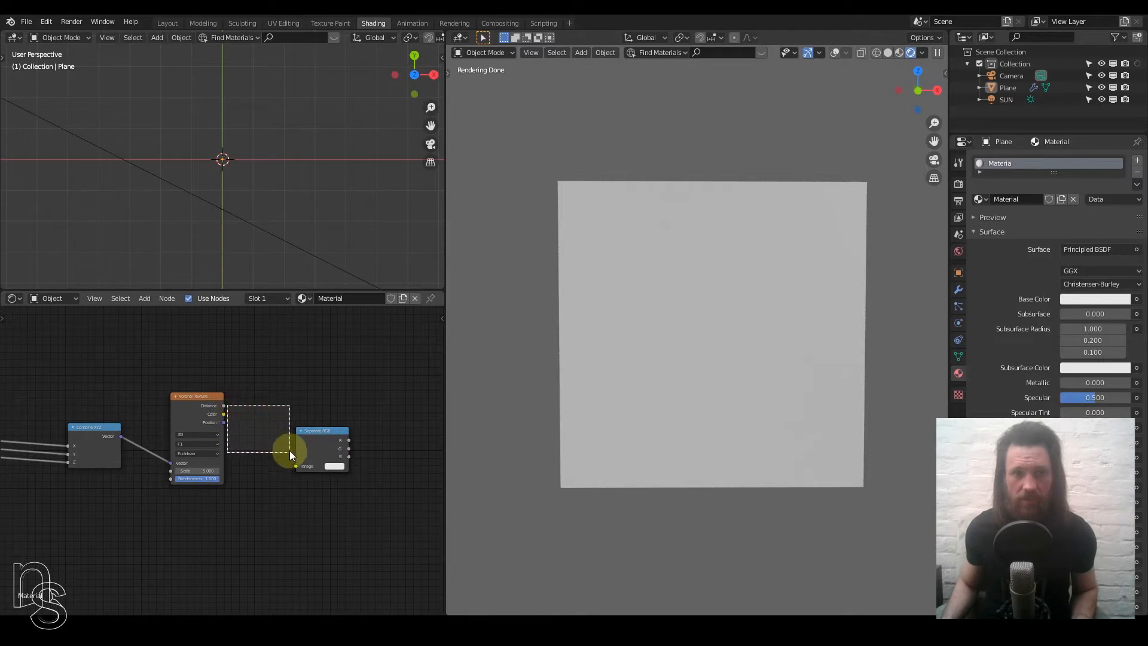
drag(222, 405, 295, 466)
scroll(224, 436, up, 2)
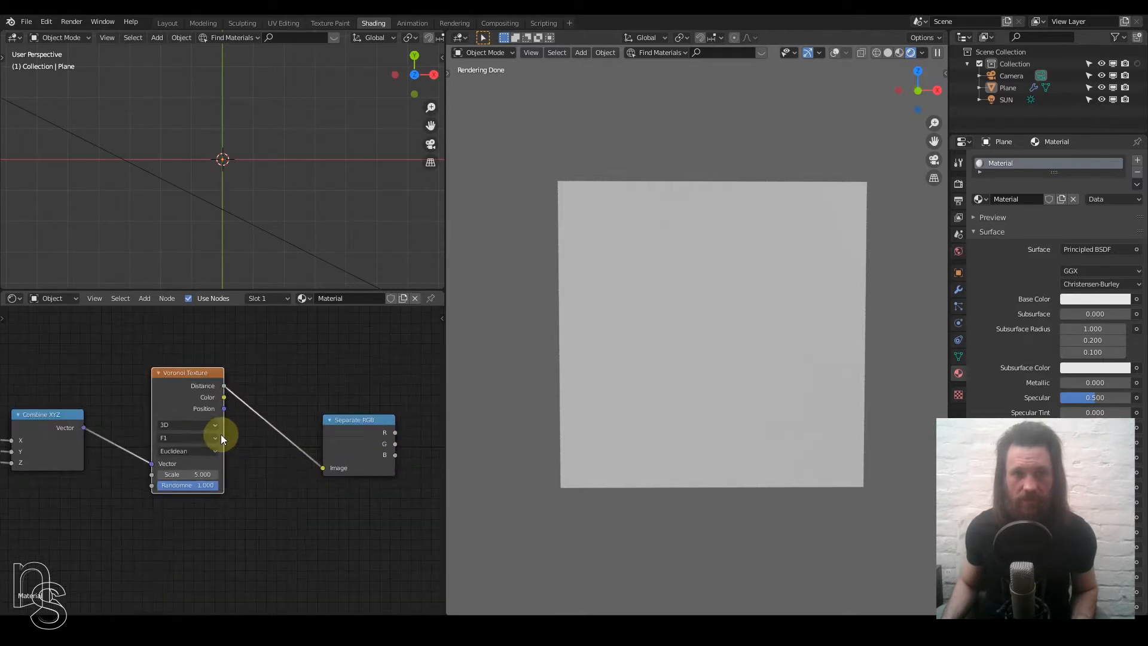
Step: Link the R, G and B outputs of Separate RGB to the matching inputs of Combine RGB
scroll(231, 435, down, 4)
middle_drag(256, 461, 185, 457)
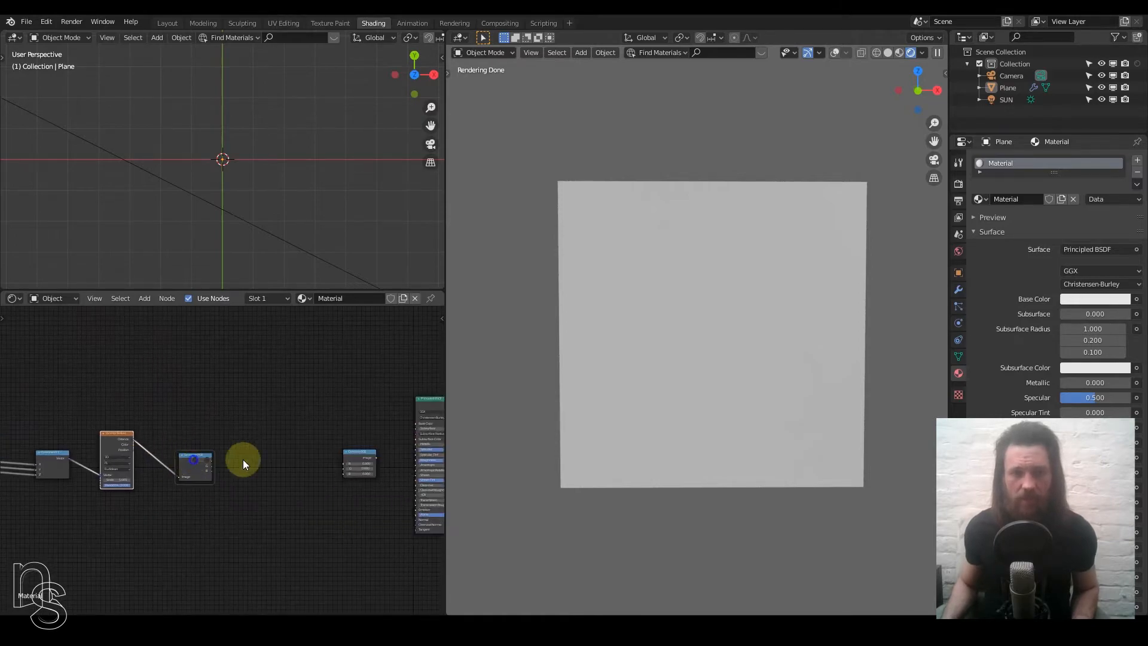
alt+right_drag(242, 459, 354, 458)
alt+right_drag(205, 460, 350, 461)
Step: Reposition the Combine RGB node to leave room for another node in front of the Principled BSDF
scroll(350, 460, down, 3)
middle_drag(350, 460, 189, 479)
scroll(121, 488, up, 10)
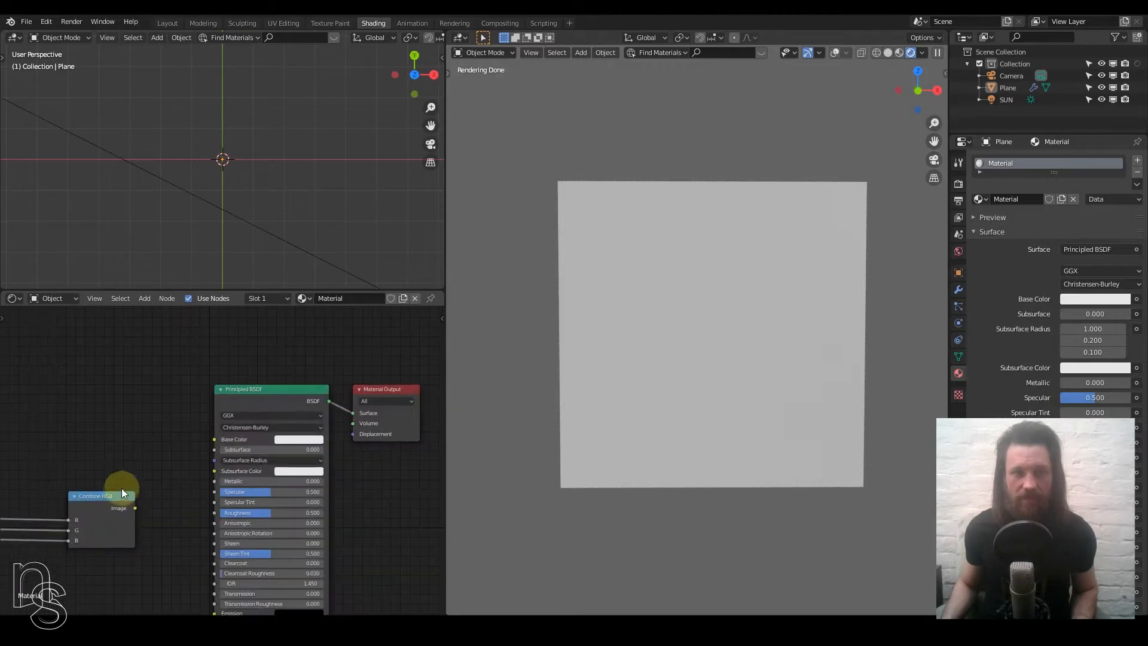
drag(121, 489, 84, 422)
middle_drag(137, 417, 239, 410)
scroll(227, 414, down, 2)
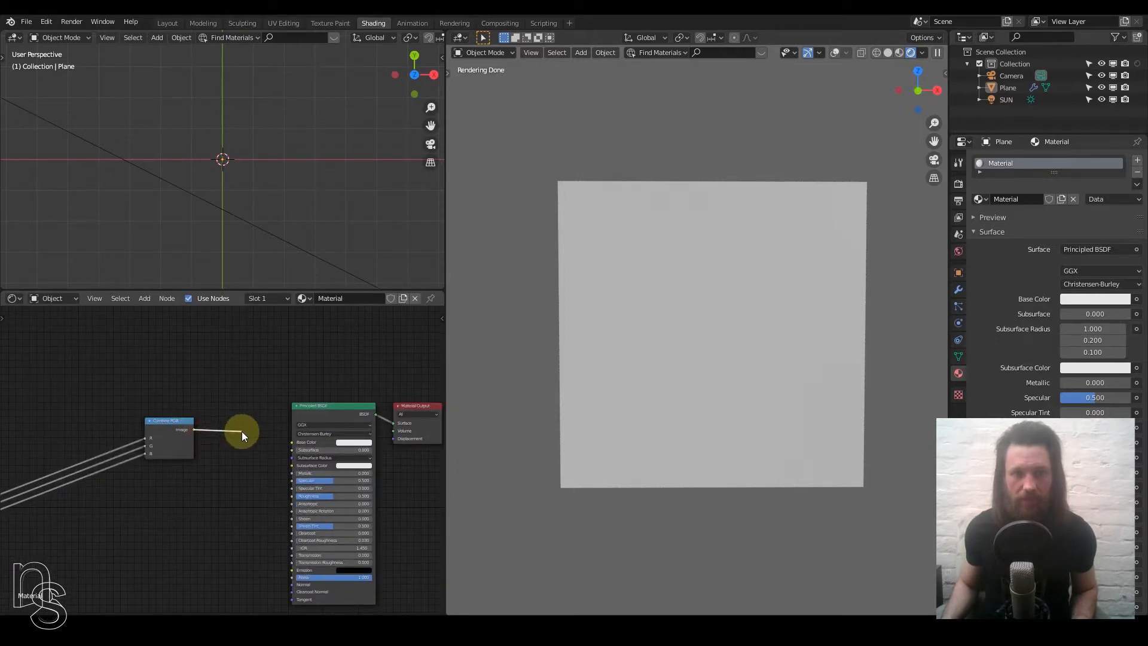
drag(165, 435, 58, 454)
Step: Add a ColorRamp node between the Combine RGB and Principled BSDF nodes
key(q)
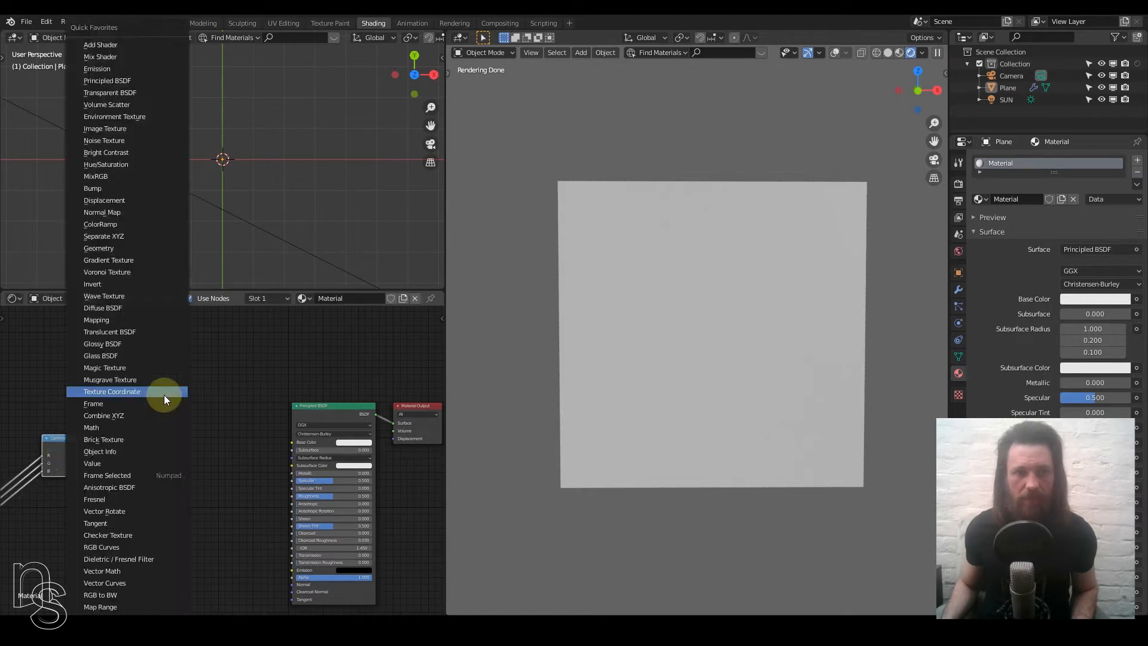
key(shift+a)
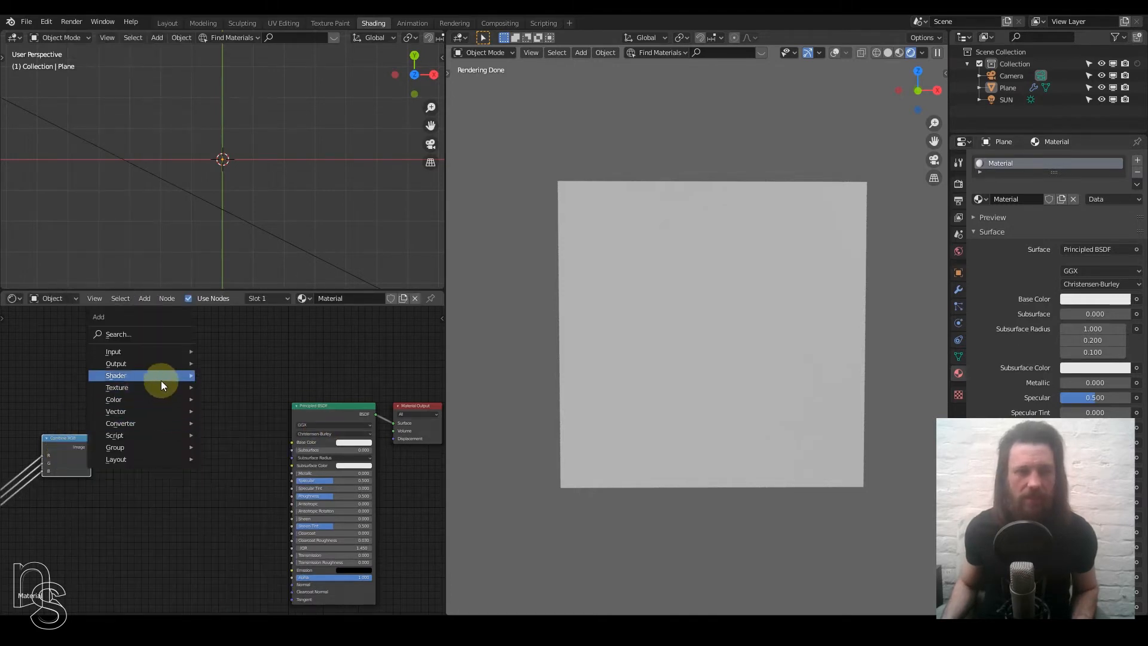
mouse_move(151, 459)
mouse_move(154, 423)
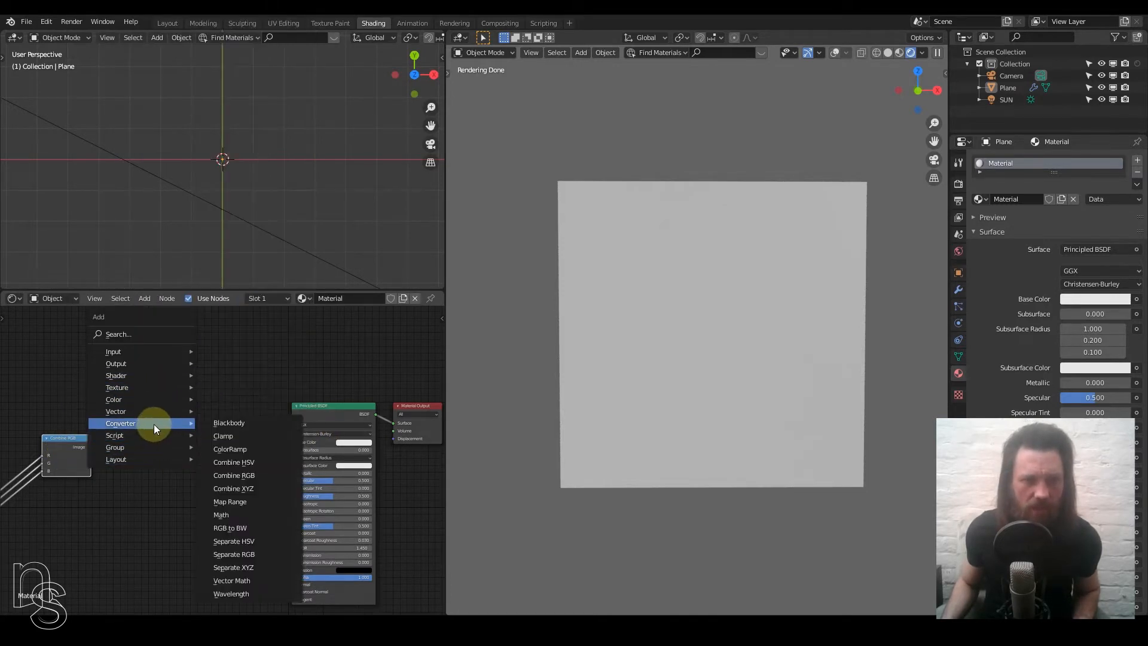
click(243, 449)
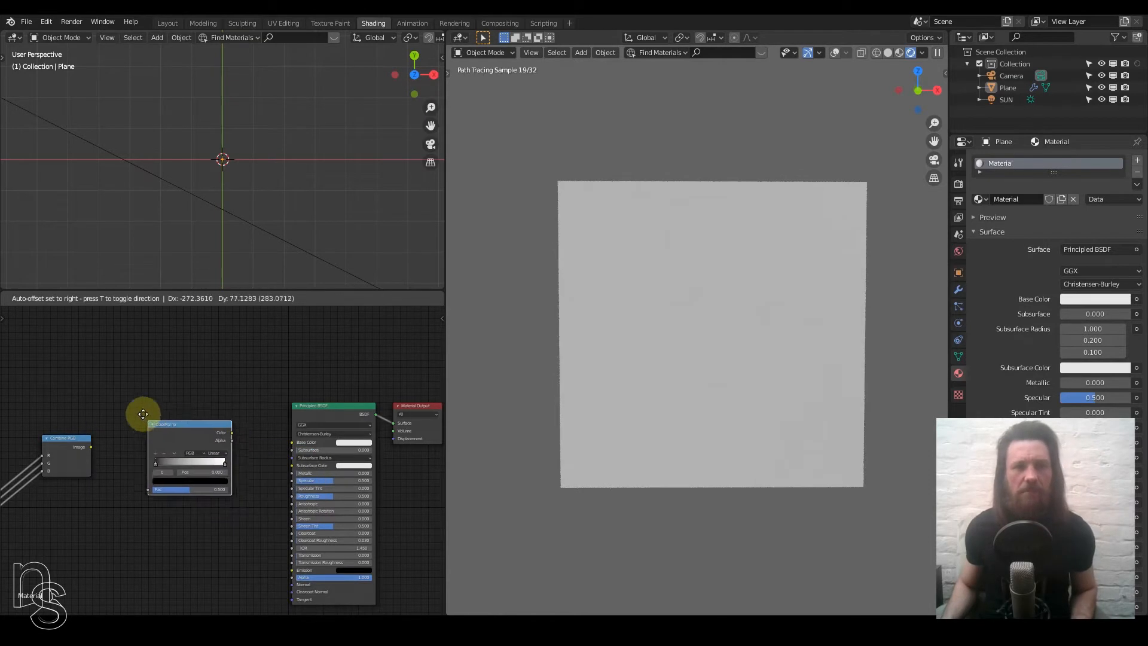
click(141, 410)
Step: Connect Combine RGB's Image output to the ColorRamp's Fac, and the ColorRamp's Color output to the Principled BSDF's Base Color
drag(90, 447, 140, 480)
middle_drag(239, 422, 202, 430)
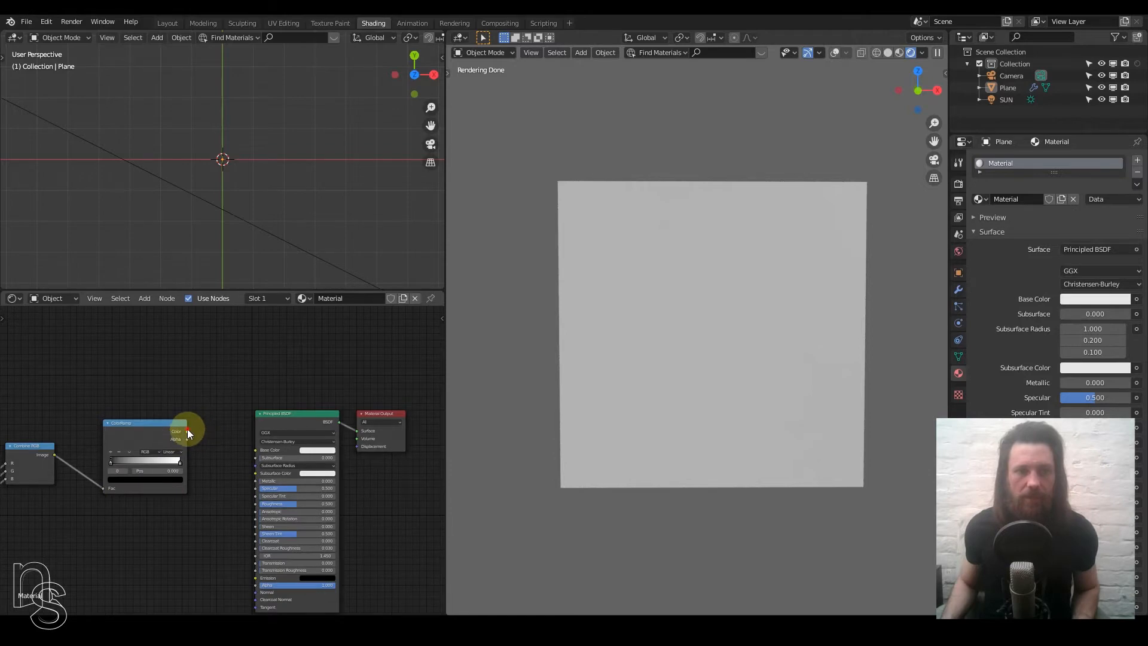
drag(187, 430, 255, 449)
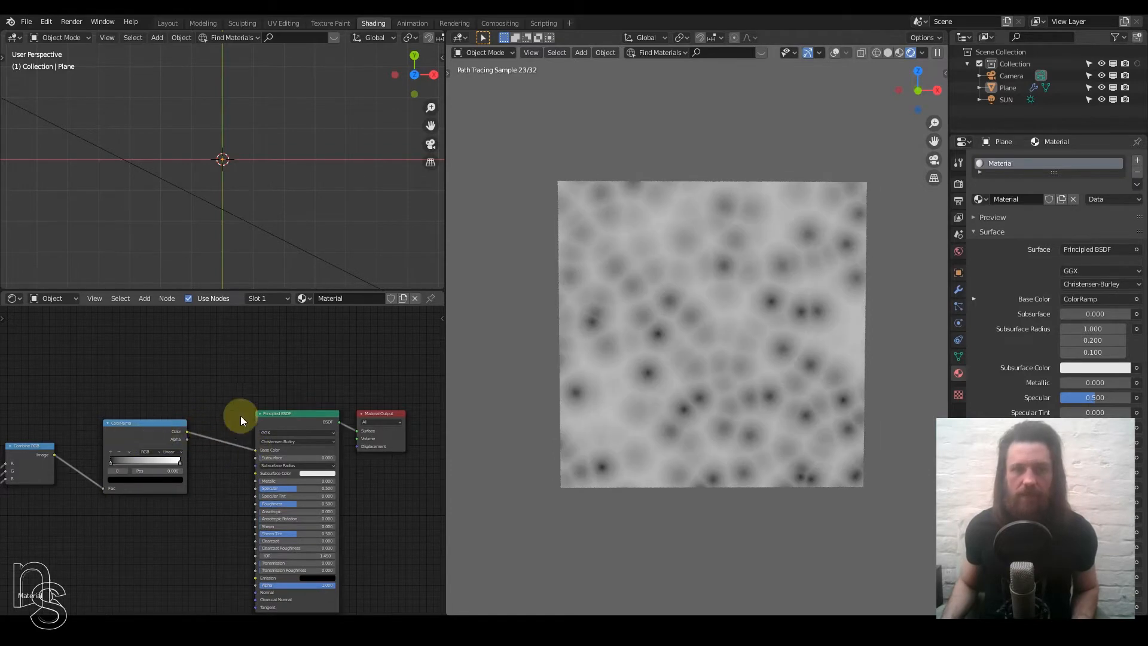
Step: Set the Voronoi Texture to 2D with Distance To Edge as its feature output
scroll(222, 442, down, 4)
middle_drag(37, 505, 149, 489)
scroll(149, 488, up, 7)
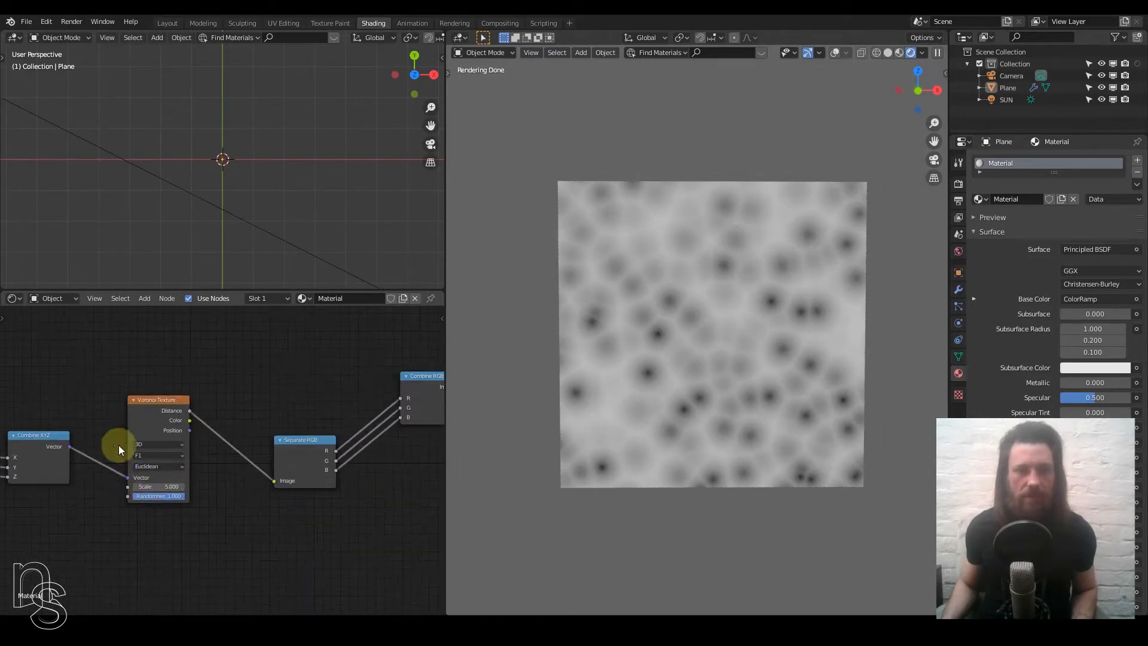
scroll(170, 471, up, 10)
middle_drag(119, 445, 173, 415)
click(212, 423)
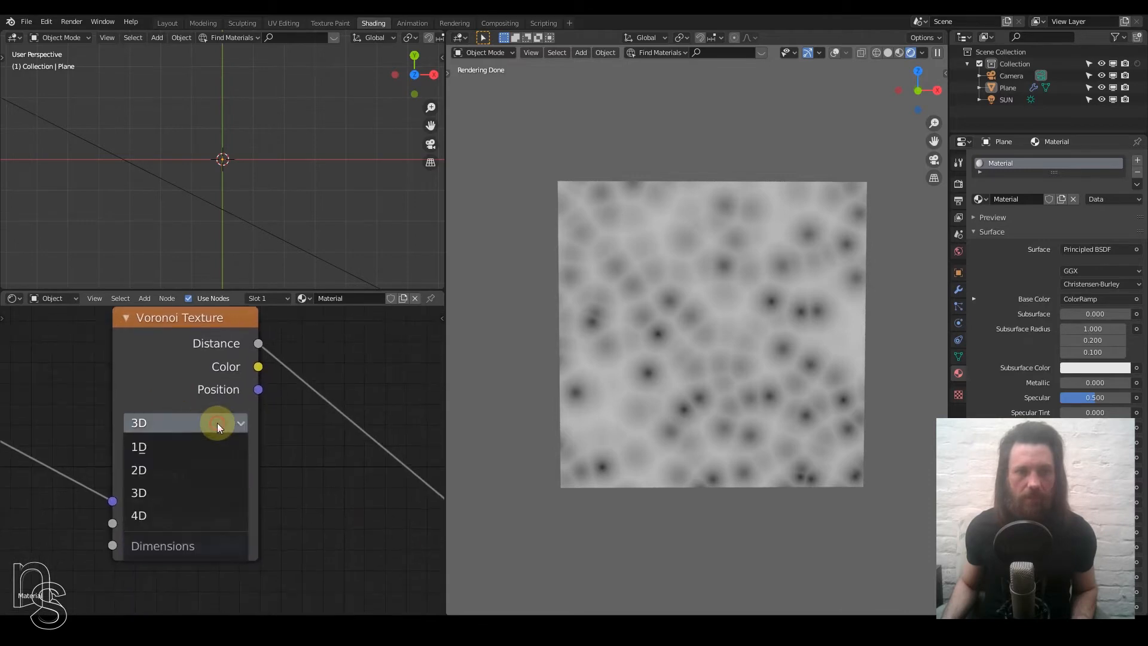
click(193, 468)
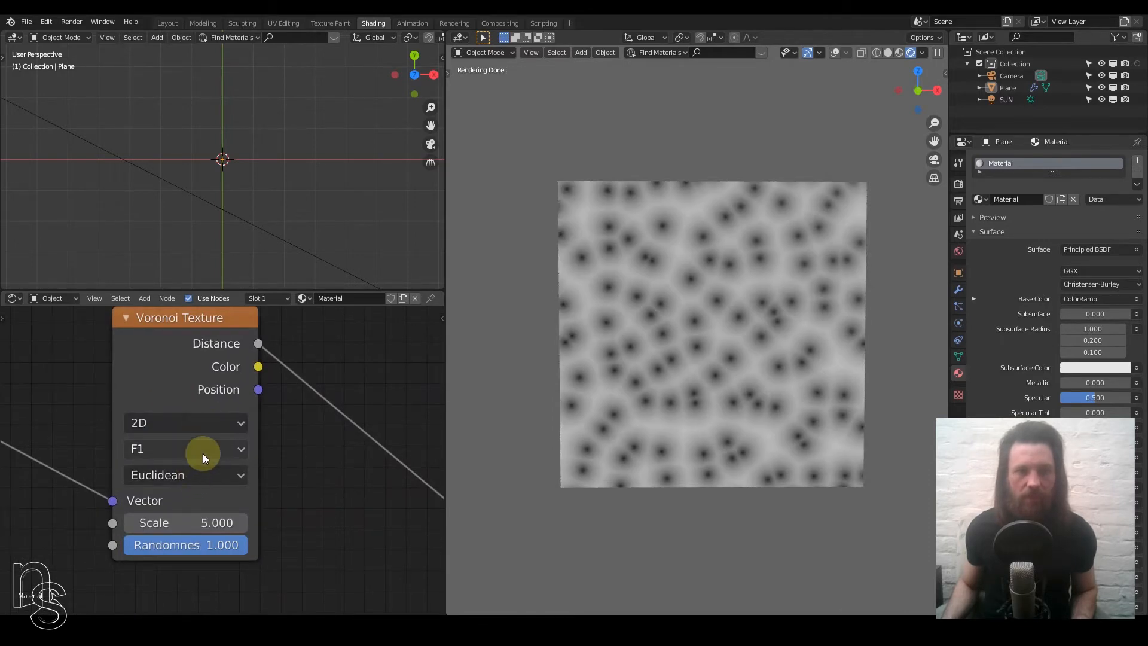
click(201, 453)
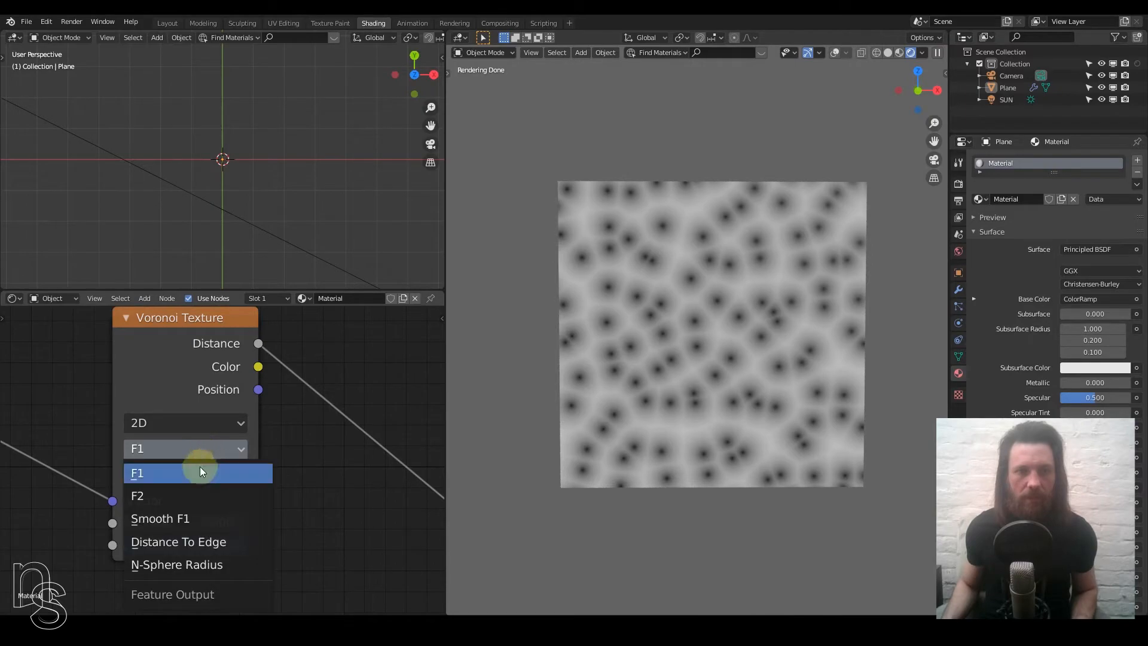
click(211, 544)
Step: Try 3D dimensions on the Voronoi Texture to compare the pattern, and return it to 2D
scroll(611, 381, up, 3)
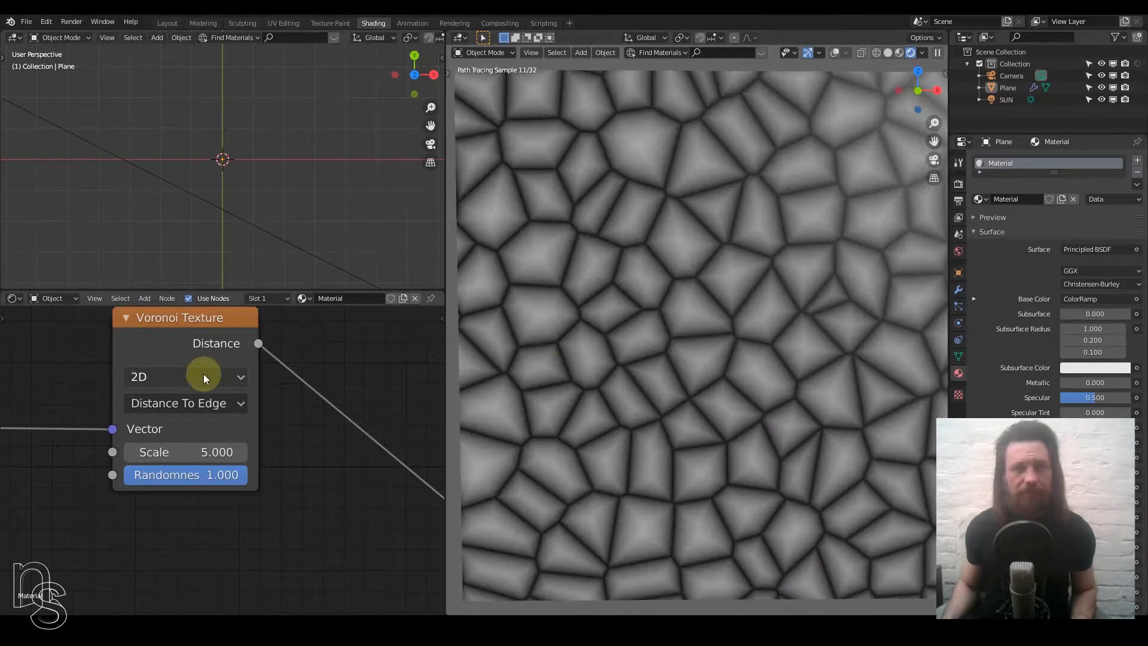
click(185, 376)
click(155, 443)
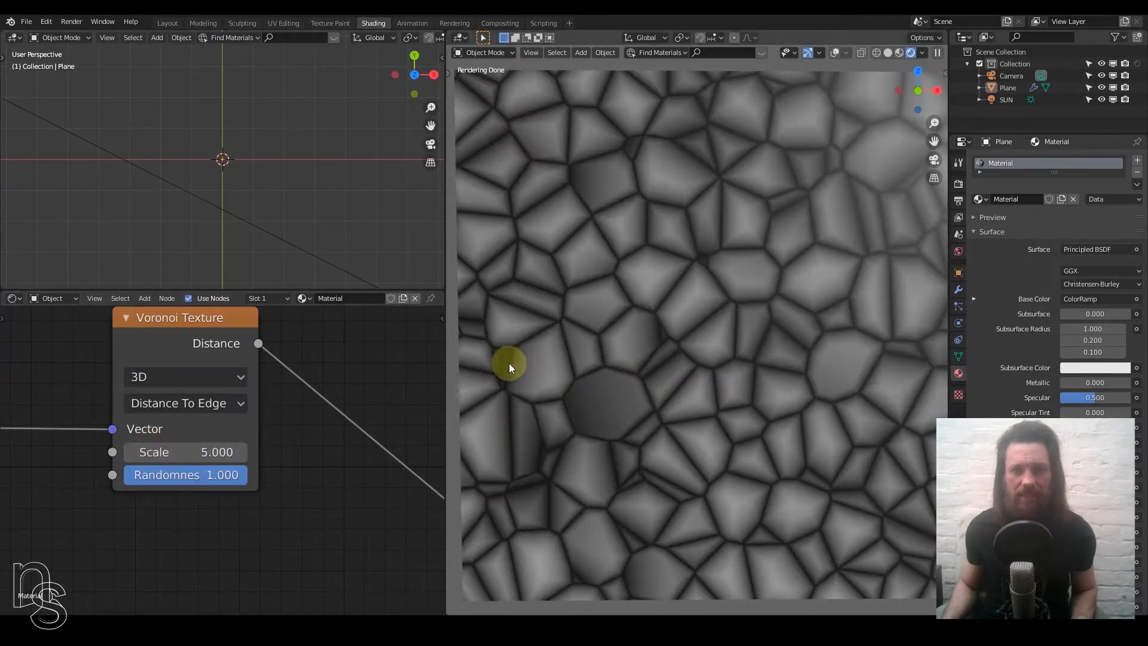
scroll(694, 342, down, 1)
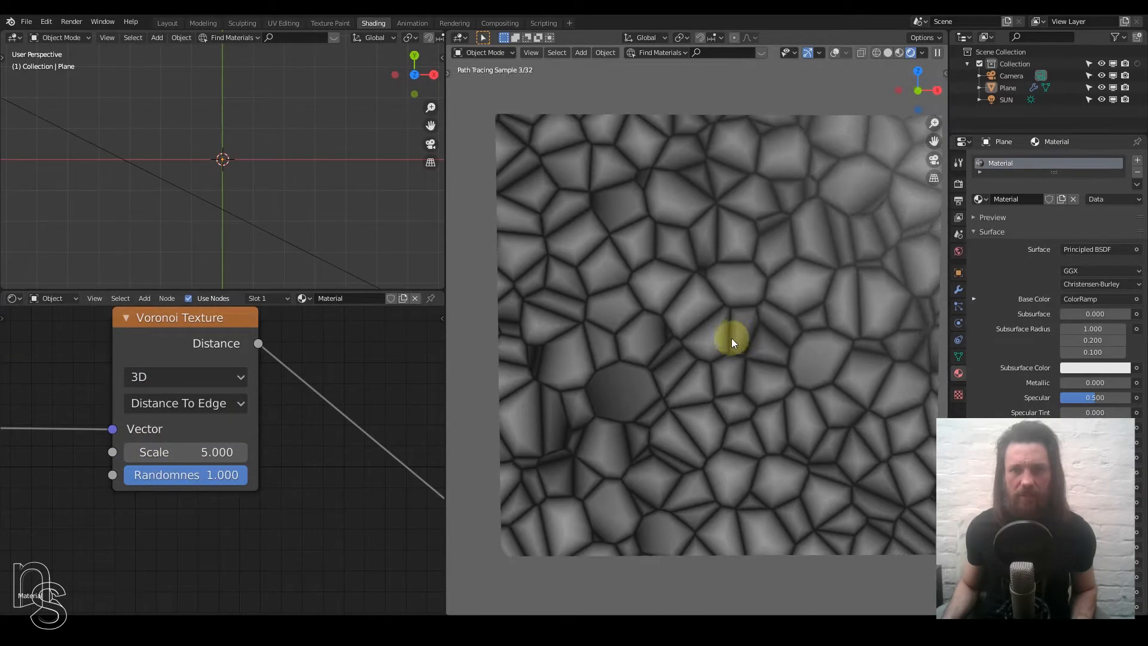
mouse_move(731, 338)
middle_down()
mouse_move(698, 354)
mouse_move(740, 336)
middle_up()
click(141, 376)
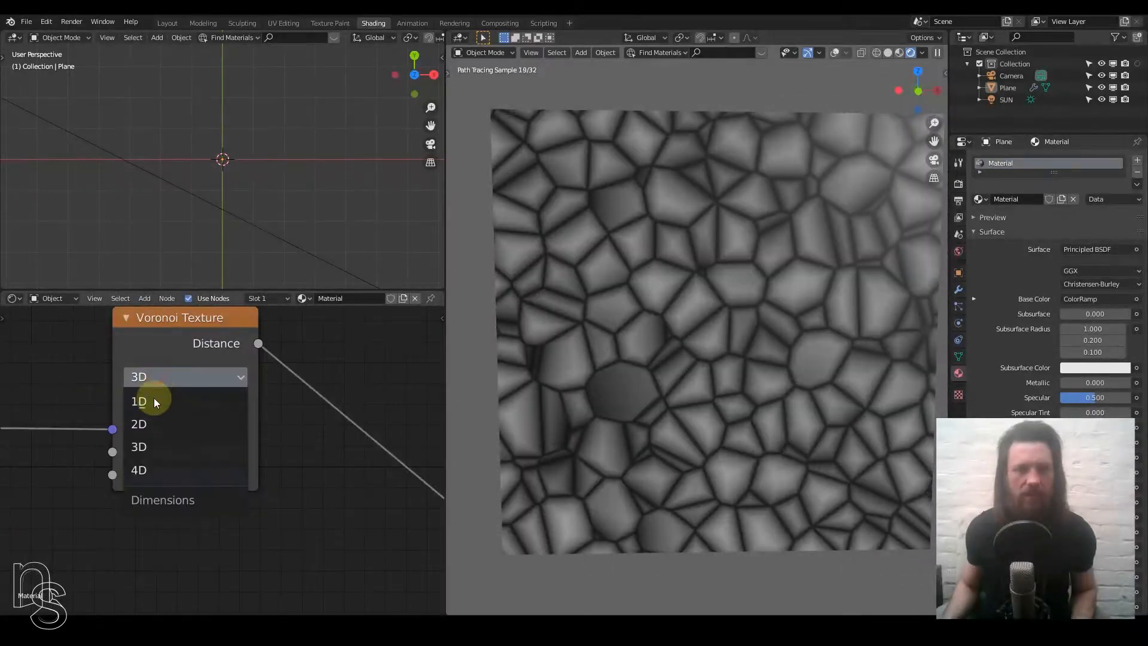
click(159, 421)
Step: Reposition the Separate XYZ and Texture Coordinate nodes to widen the gap in front of Combine XYZ
scroll(285, 467, down, 1)
scroll(284, 467, down, 4)
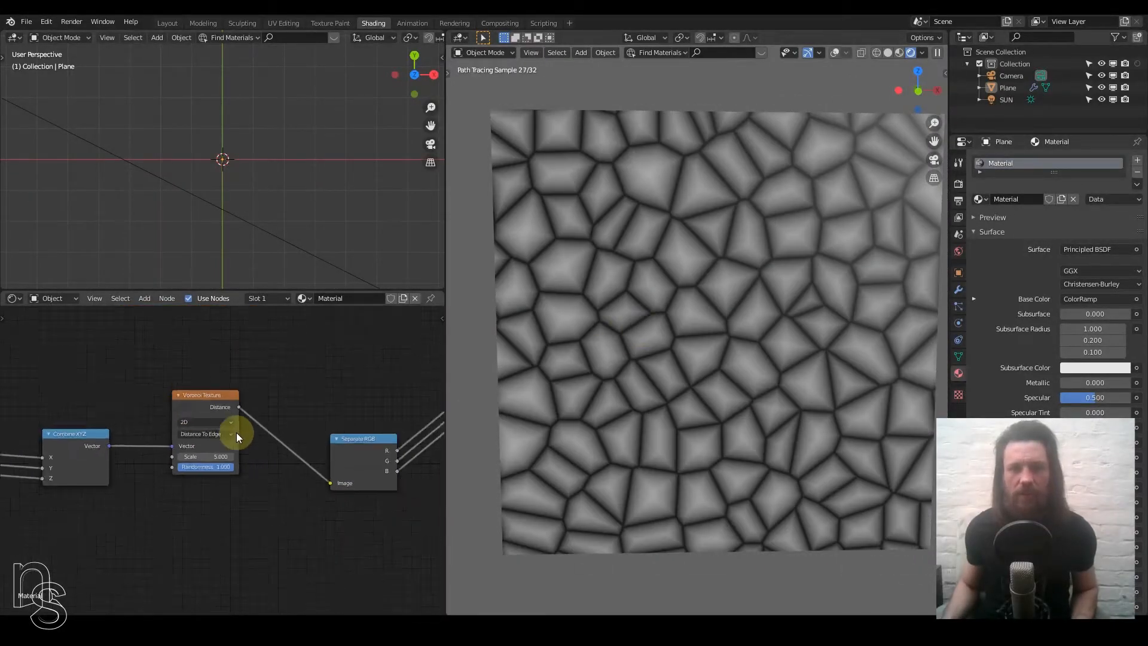
scroll(159, 464, down, 4)
middle_drag(138, 495, 272, 493)
drag(164, 454, 132, 462)
drag(27, 438, 61, 458)
Step: Arrange the Separate RGB and Combine RGB nodes into a tidy row between the Voronoi Texture and the ColorRamp
scroll(166, 472, up, 2)
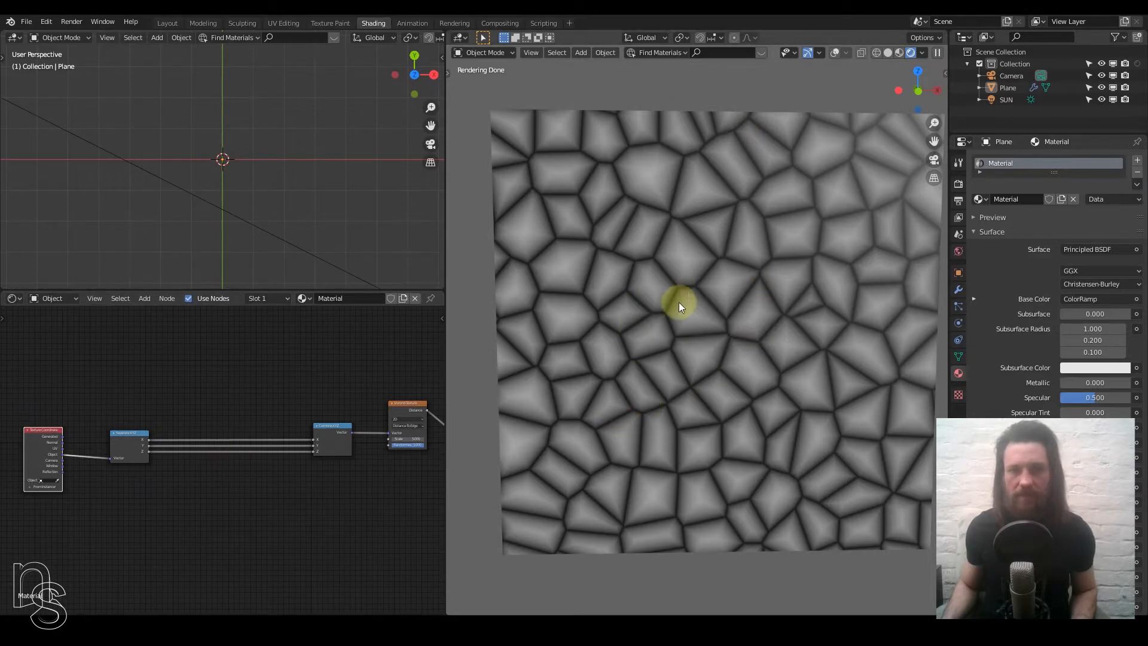
middle_drag(333, 473, 259, 480)
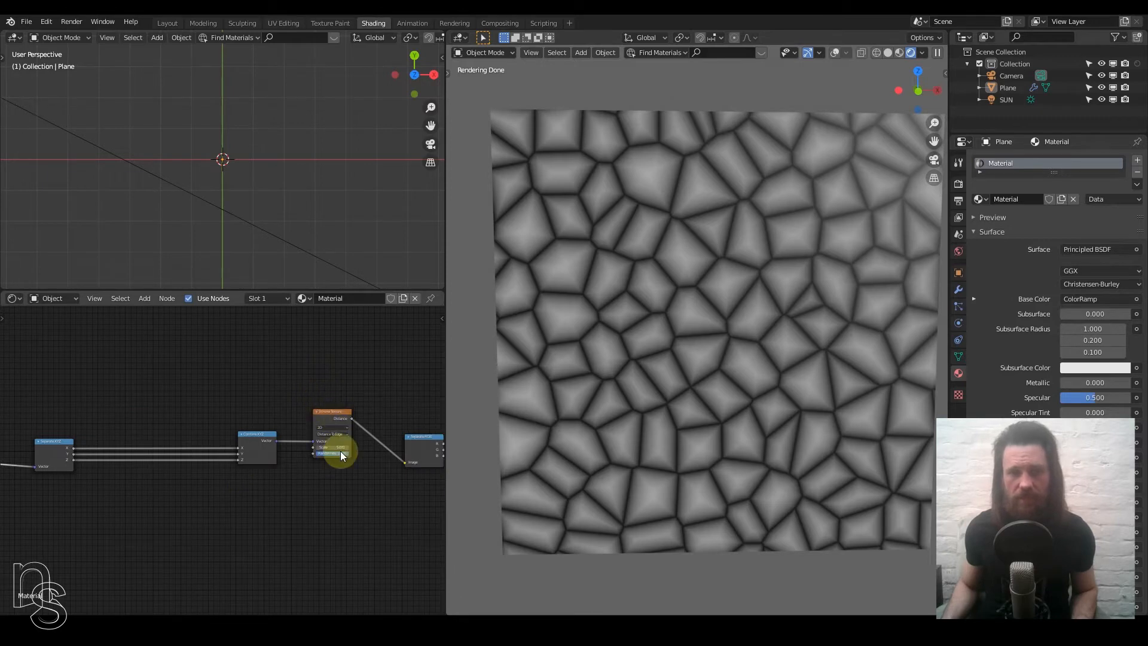
middle_drag(340, 450, 261, 468)
drag(259, 457, 229, 423)
drag(325, 414, 329, 418)
click(229, 416)
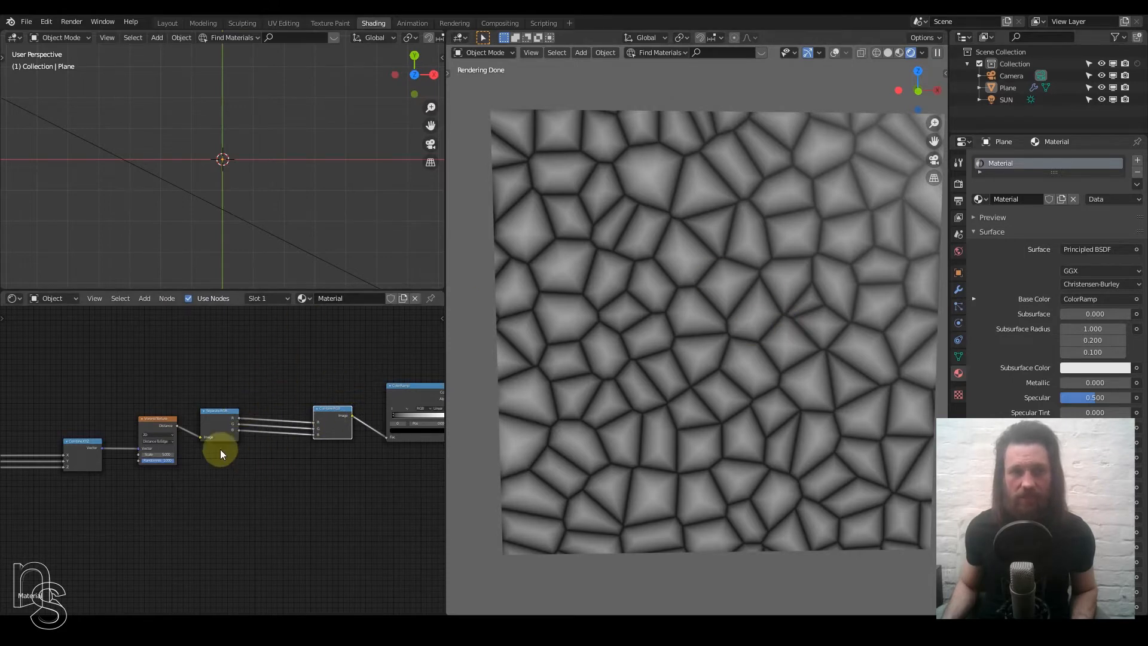
Step: Add a Math node above the links between the Separate XYZ and Combine XYZ nodes
middle_drag(220, 451, 313, 450)
middle_drag(84, 464, 232, 473)
scroll(184, 433, down, 3)
scroll(155, 433, up, 4)
middle_drag(149, 434, 174, 438)
key(shift+a)
mouse_move(174, 392)
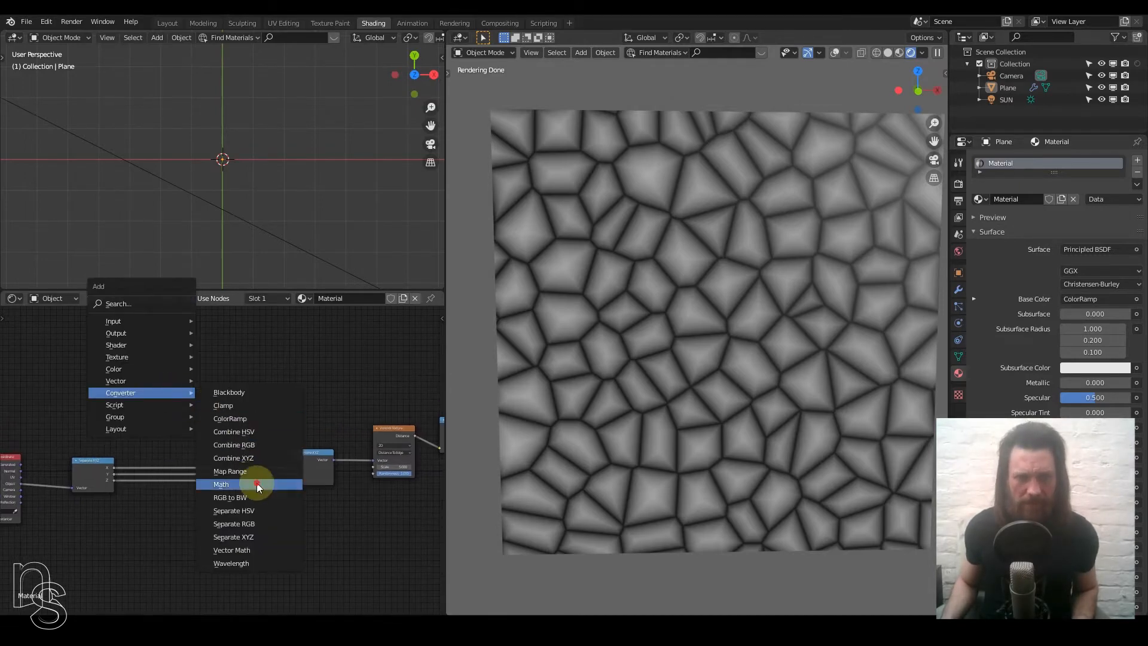
click(256, 483)
click(189, 382)
Step: Add a Noise Texture node in front of the Math node and select both nodes
key(shift+a)
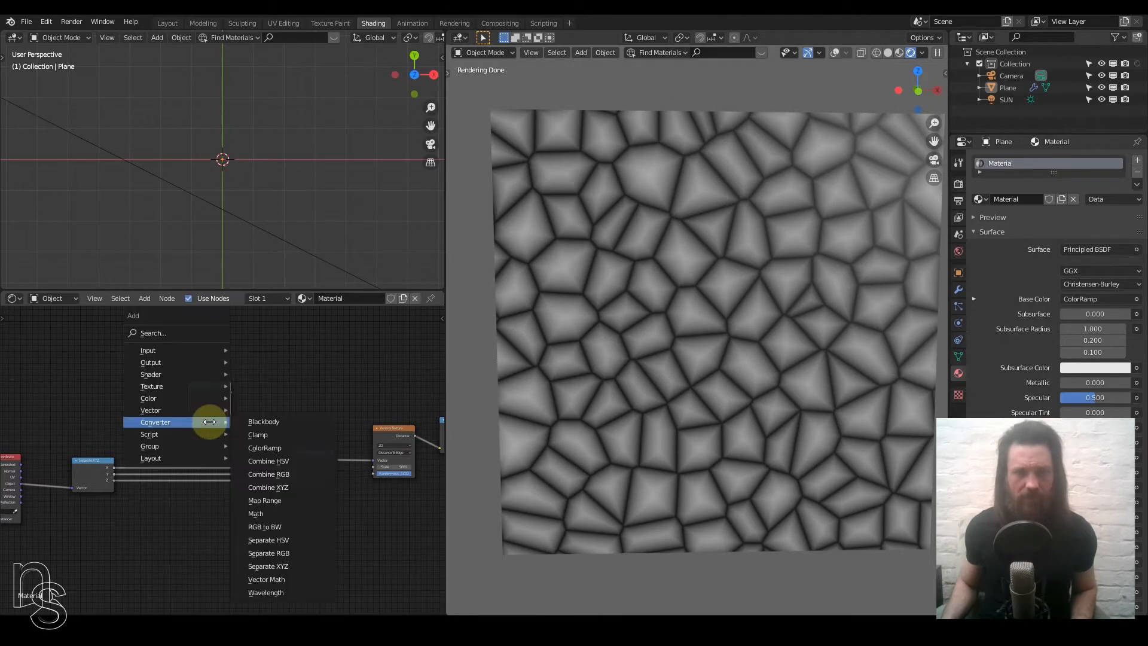
mouse_move(199, 387)
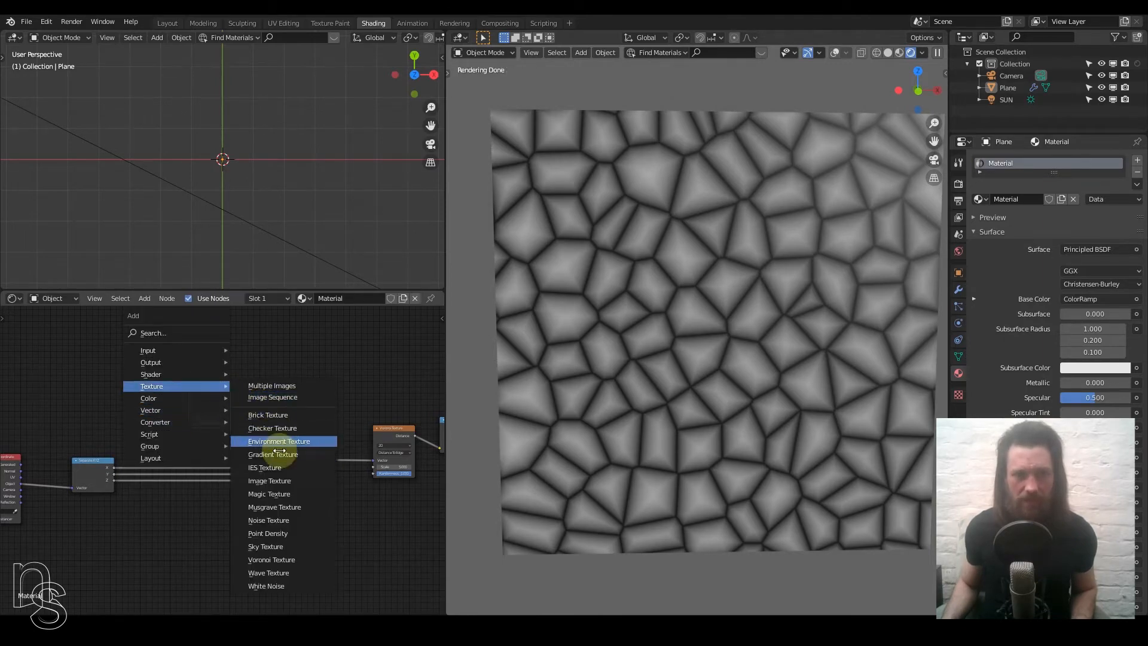
click(281, 520)
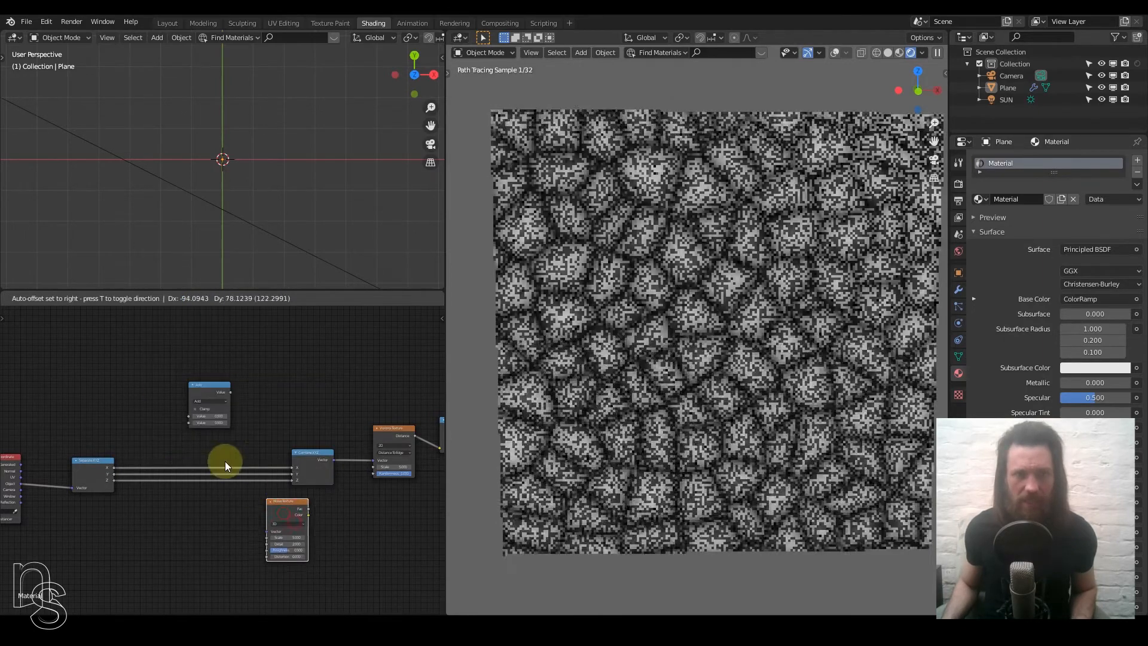
click(120, 350)
drag(98, 387, 219, 446)
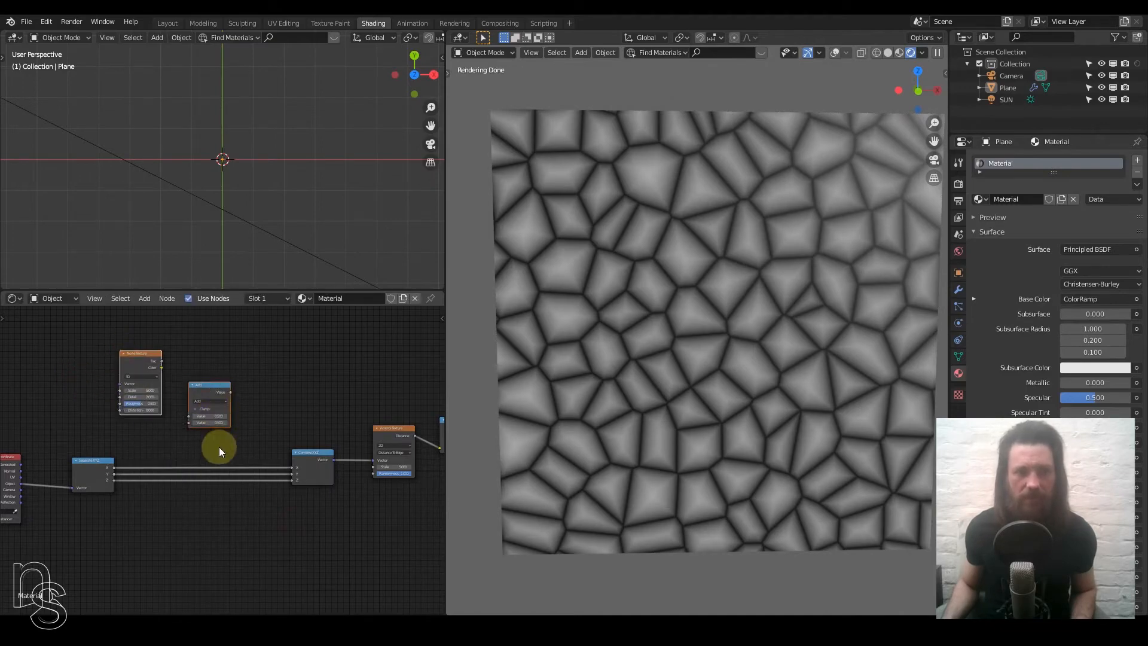
Step: Duplicate the Noise Texture and Math nodes below the Separate XYZ links and shift the original Noise Texture away from its Math node
middle_drag(219, 446, 244, 414)
key(shift+d)
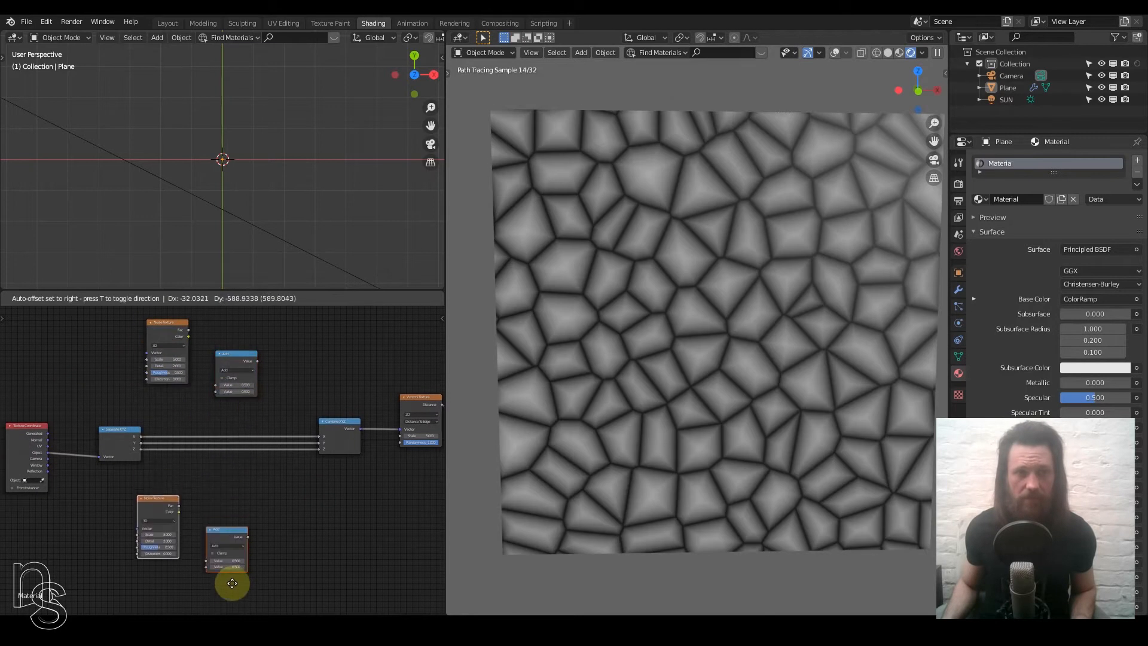
click(231, 584)
scroll(191, 449, up, 3)
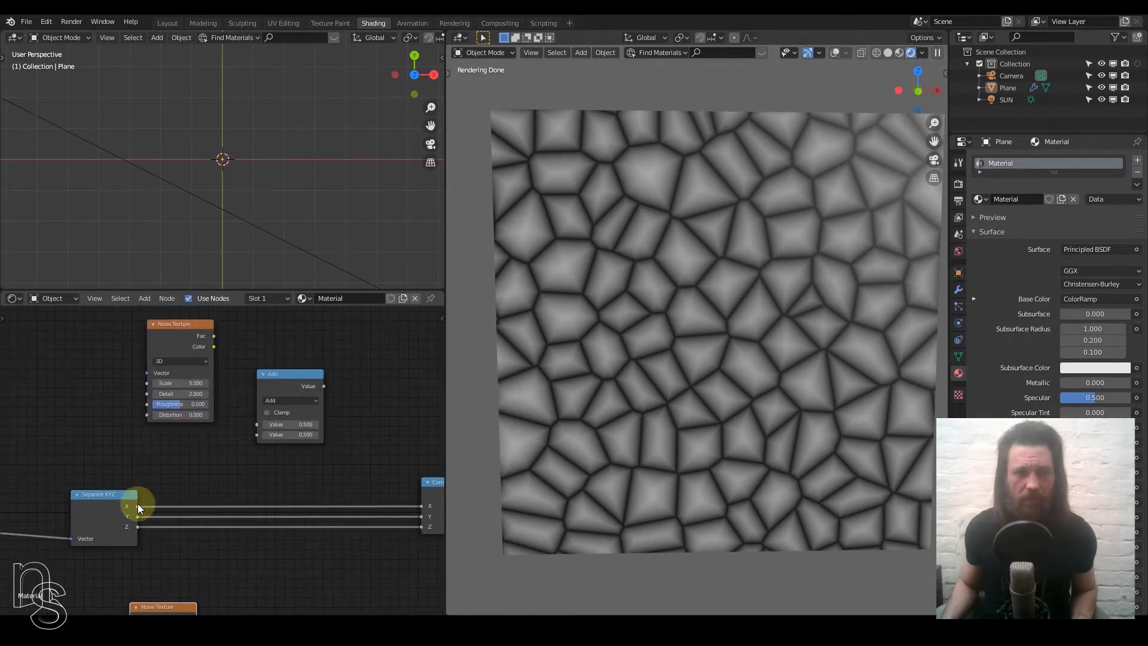
middle_drag(194, 326, 181, 343)
drag(163, 356, 143, 371)
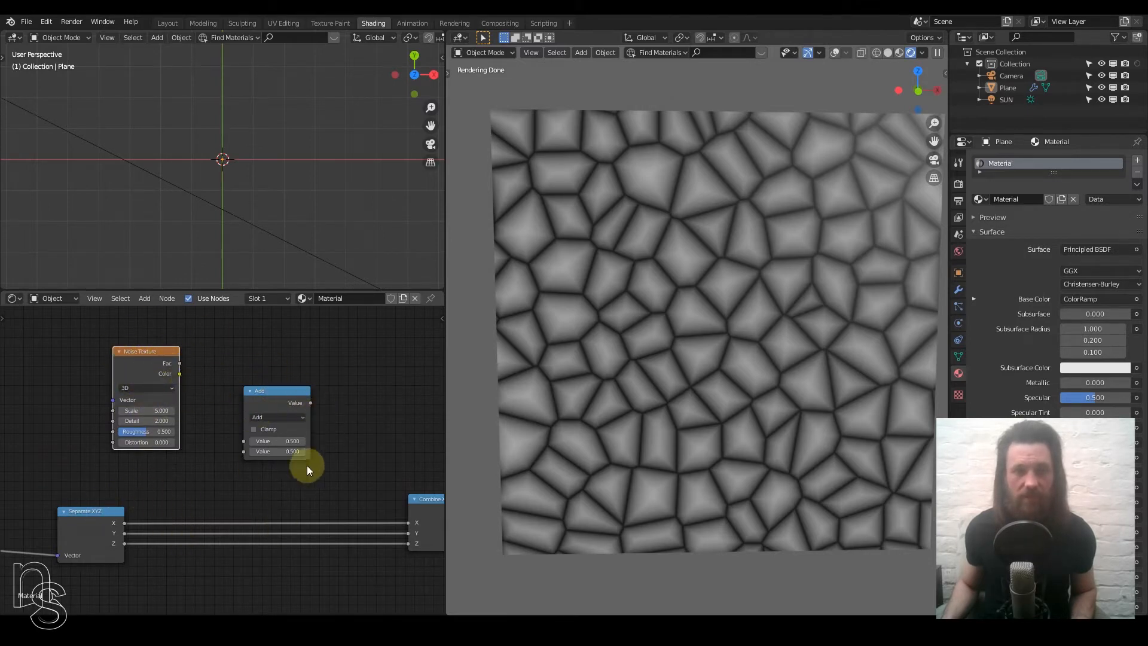
Step: Connect the Texture Coordinate's Object output to the Vector inputs of both Noise Texture nodes
scroll(113, 530, down, 6)
middle_drag(118, 496, 155, 480)
scroll(152, 485, up, 4)
scroll(210, 491, down, 3)
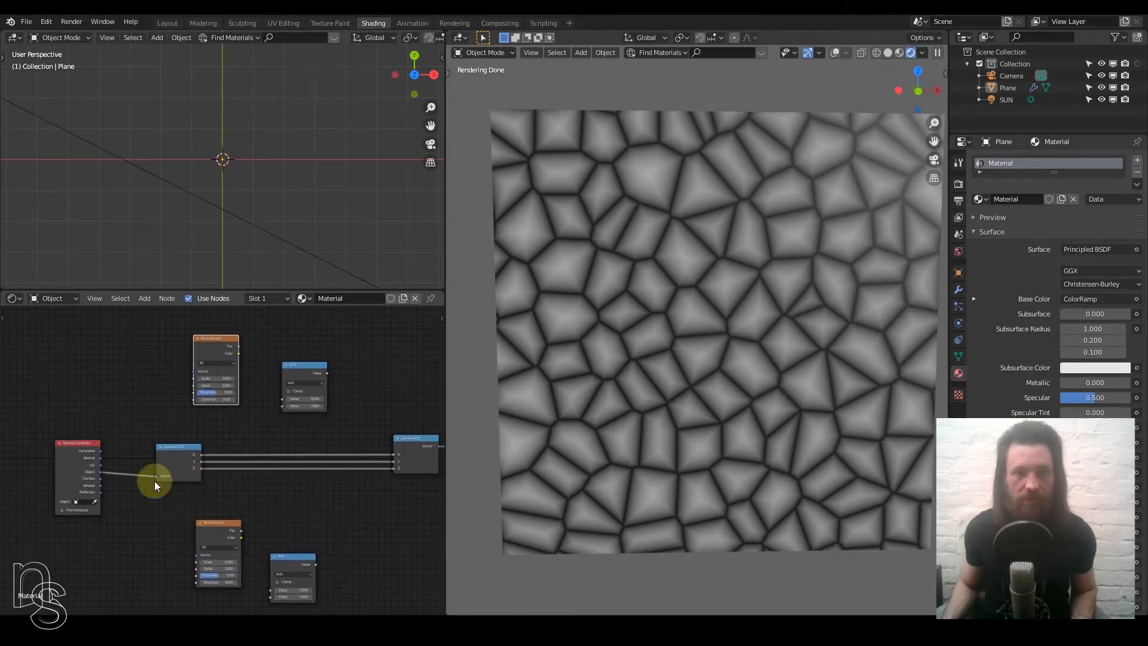
drag(102, 471, 198, 371)
drag(103, 474, 197, 554)
middle_drag(261, 497, 181, 478)
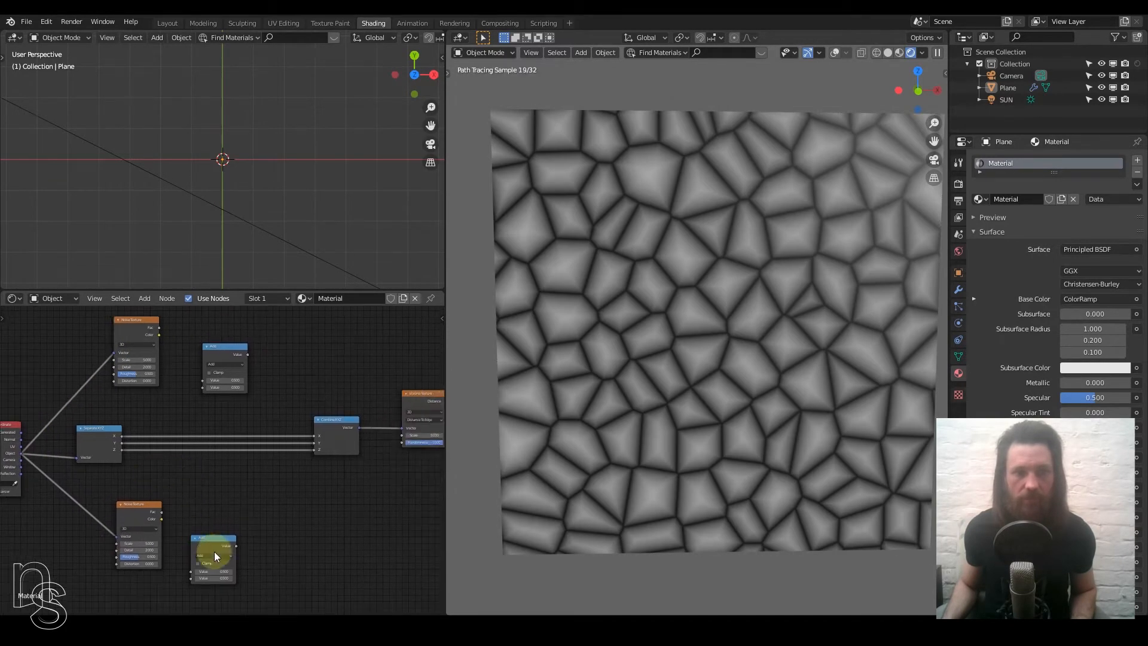
Step: Feed Separate XYZ's X and the upper Noise Texture's Fac into the upper Add node and link its result to Combine XYZ's X
scroll(201, 495, up, 5)
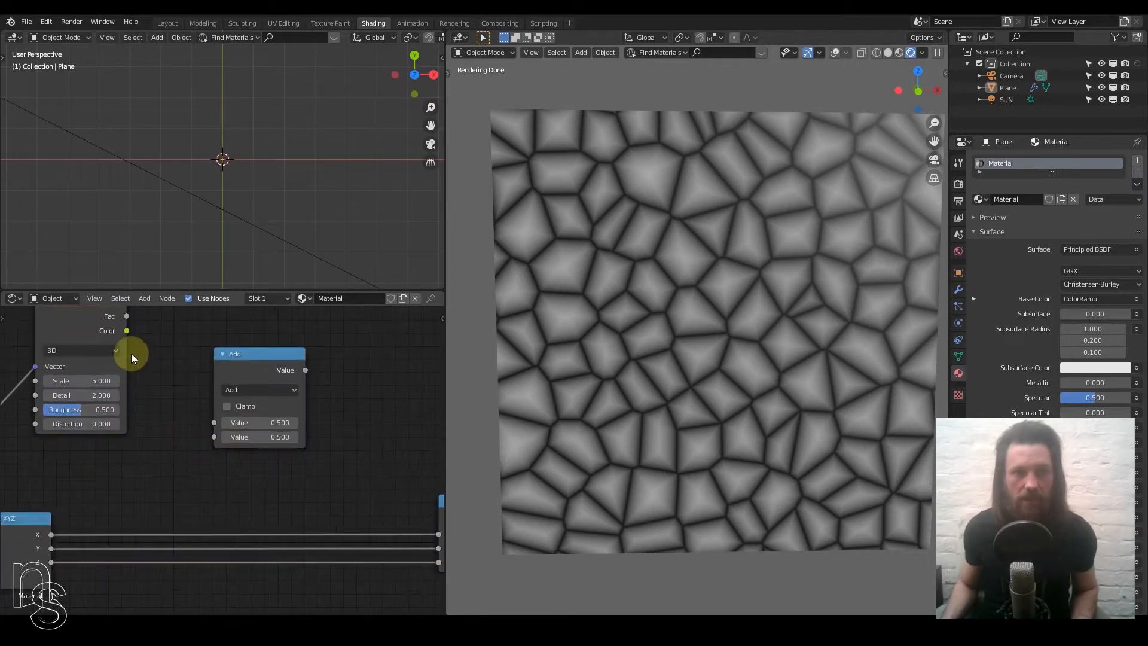
drag(131, 353, 119, 392)
middle_drag(120, 392, 159, 374)
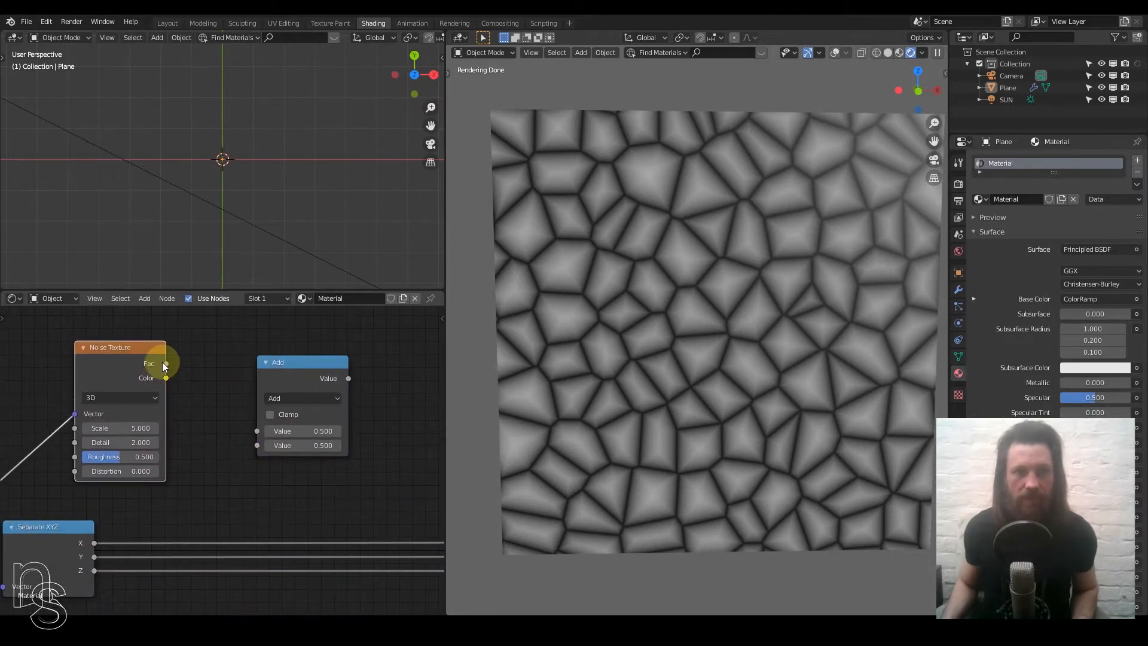
drag(165, 363, 254, 446)
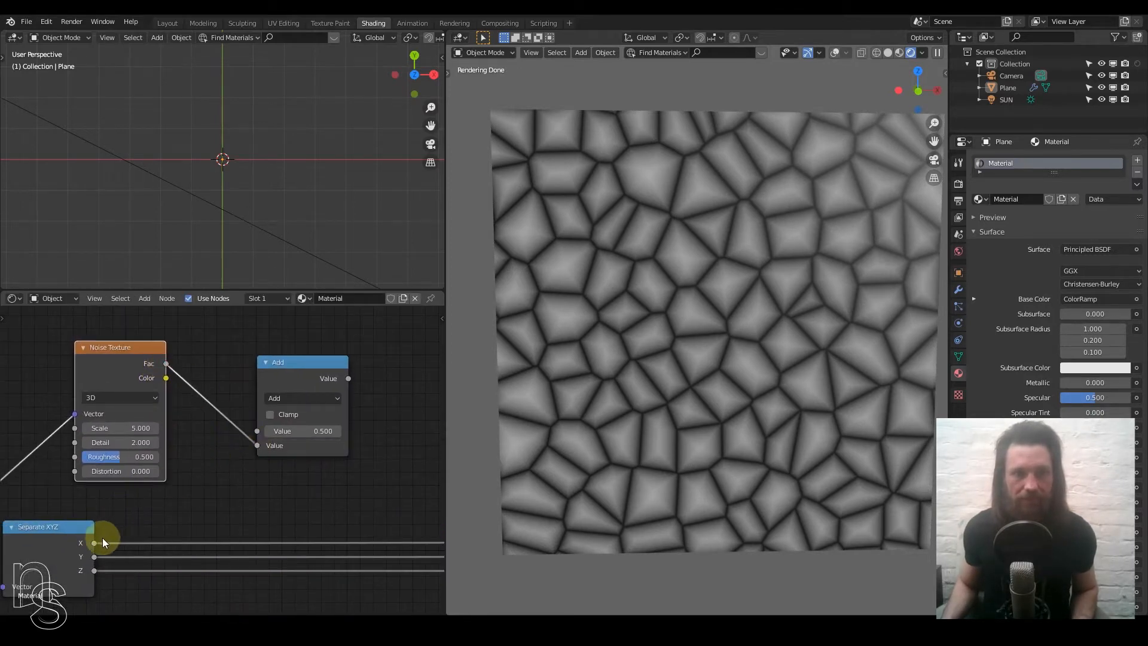
drag(93, 543, 256, 431)
middle_drag(255, 432, 85, 408)
drag(176, 349, 309, 513)
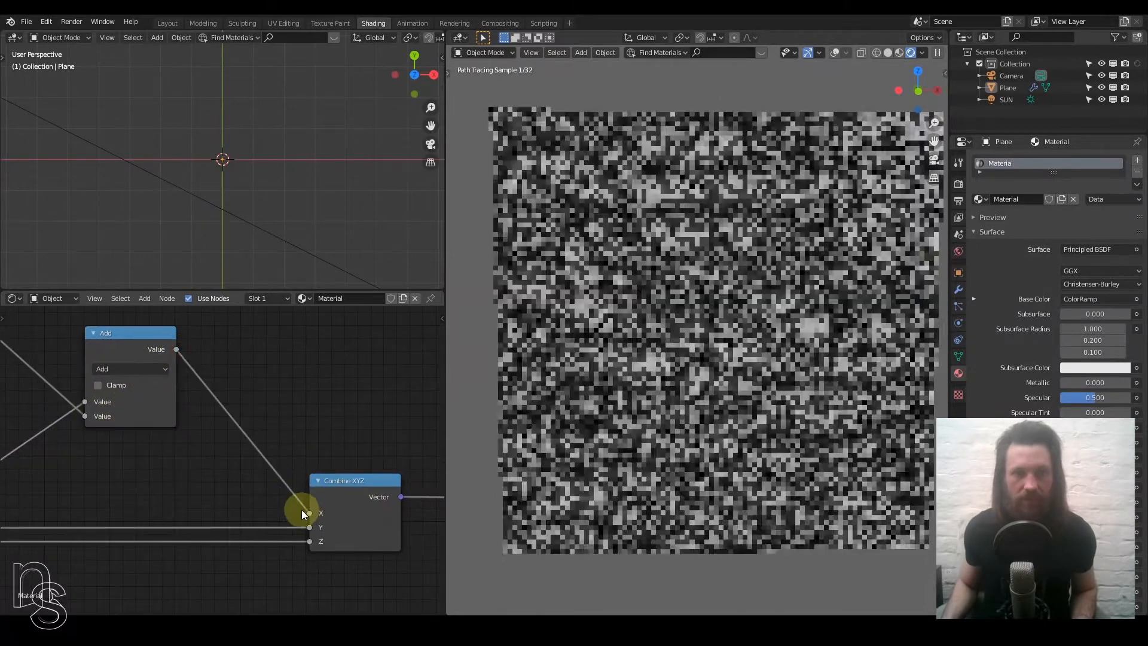
Step: Feed Separate XYZ's Y and the lower Noise Texture's Fac into the lower Add node and link its result to Combine XYZ's Y
scroll(258, 458, down, 3)
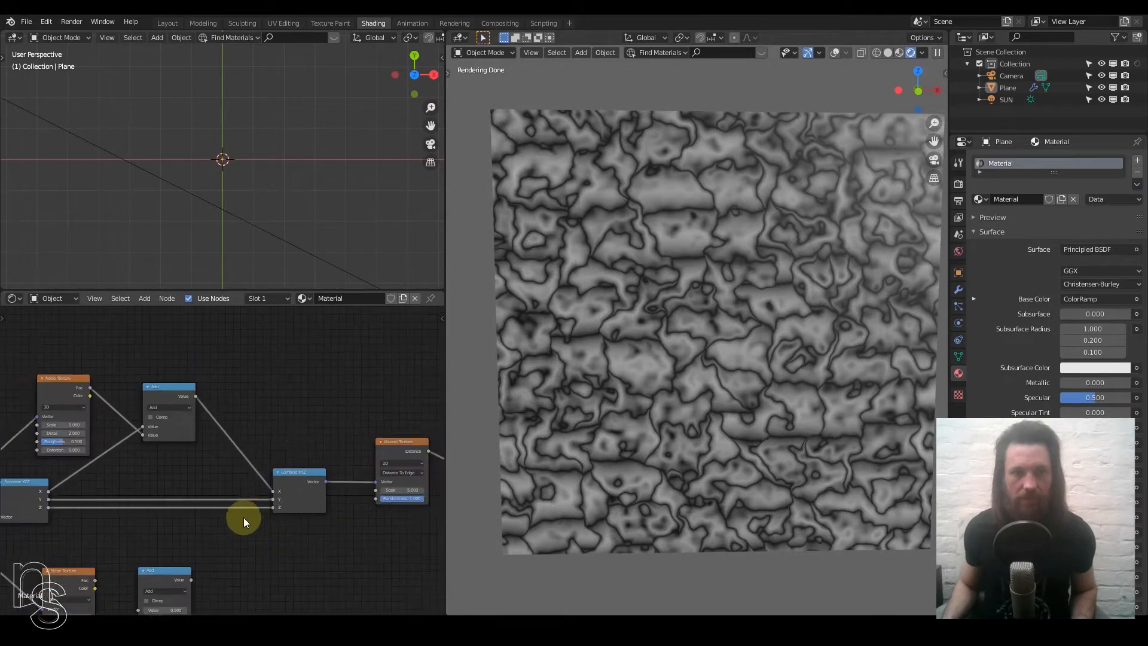
middle_drag(242, 518, 302, 447)
scroll(272, 504, up, 3)
middle_drag(266, 486, 333, 377)
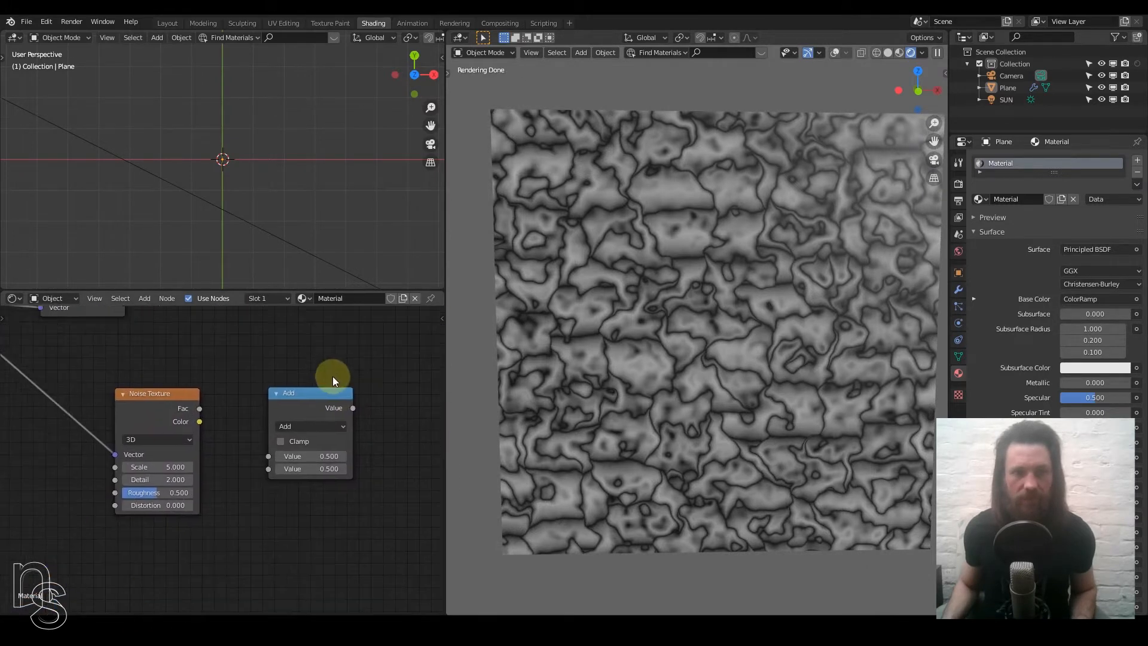
drag(200, 409, 271, 471)
middle_drag(187, 358, 201, 438)
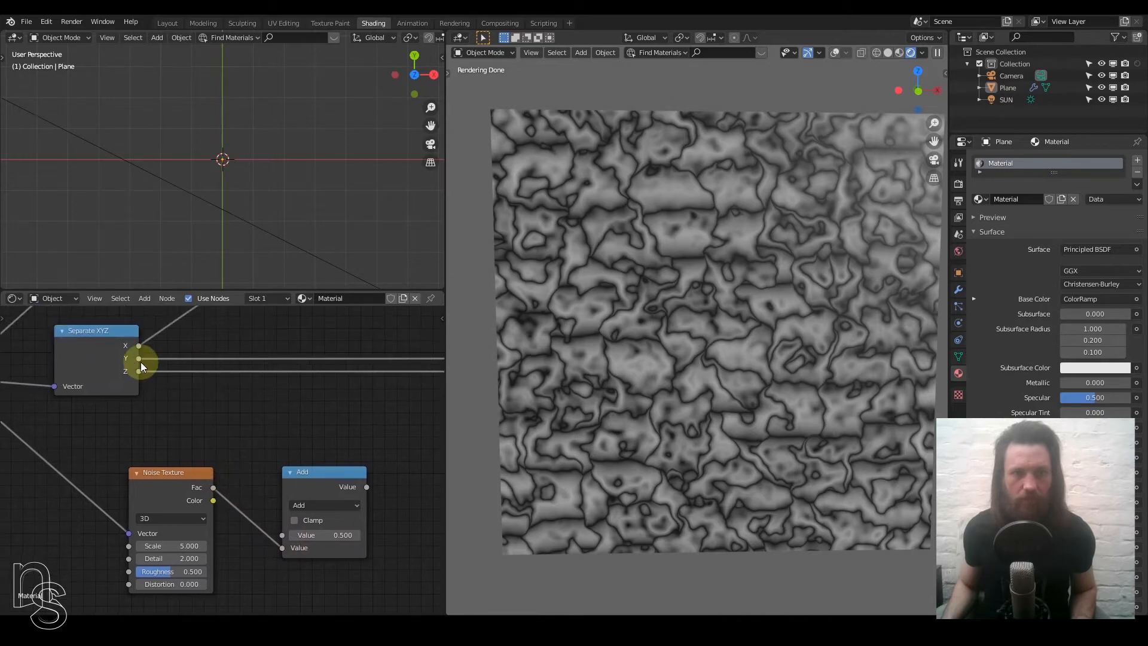
drag(140, 370, 282, 535)
middle_drag(349, 408, 237, 460)
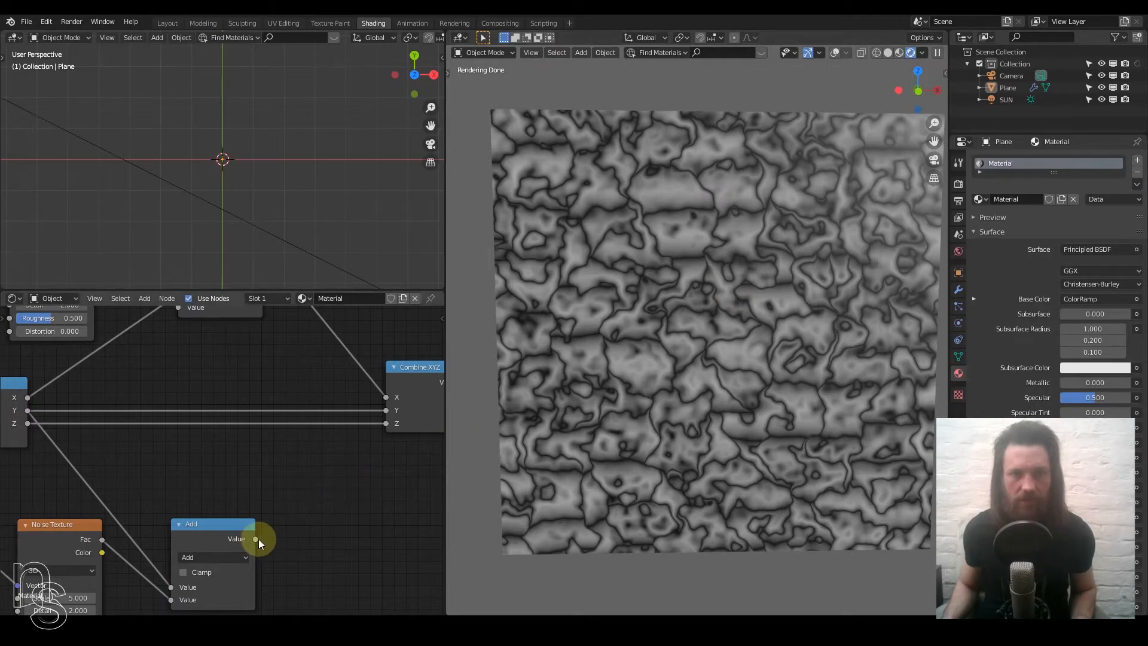
drag(257, 539, 371, 417)
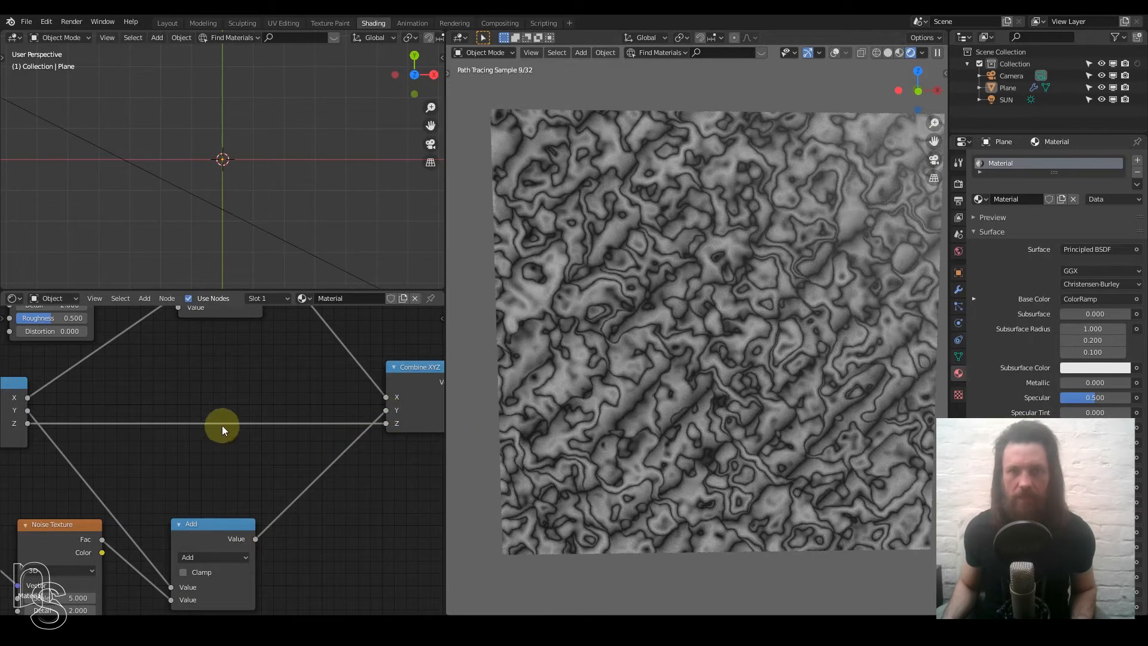
Step: Set the lower Noise Texture's Scale to 1
scroll(222, 444, down, 6)
middle_drag(160, 475, 257, 414)
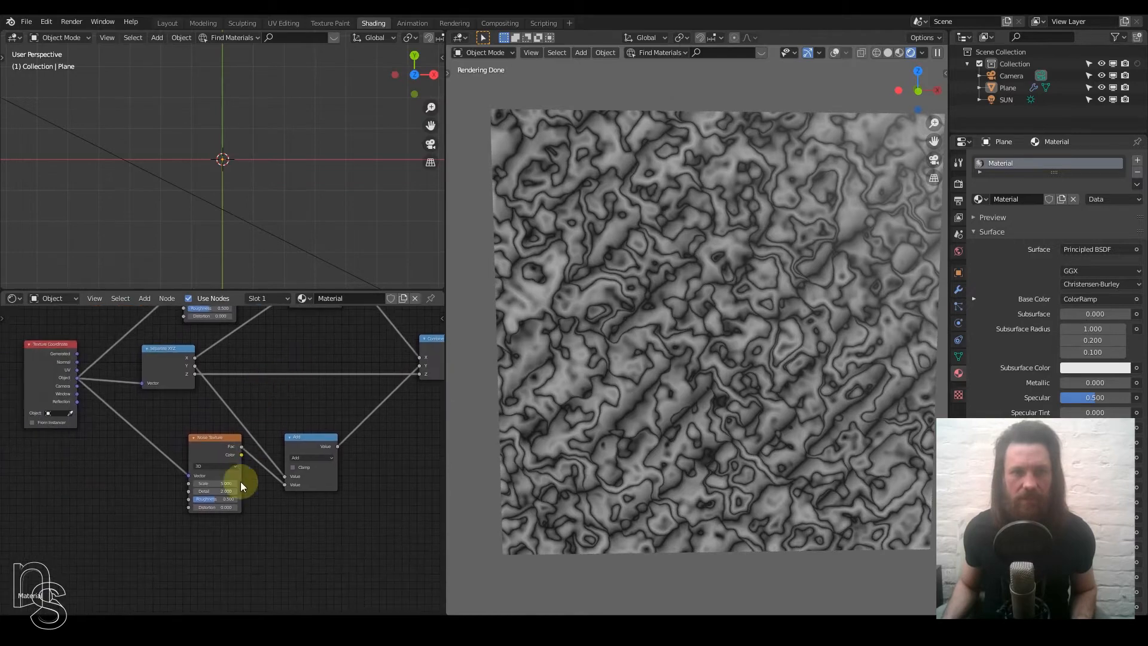
scroll(240, 483, up, 8)
click(230, 503)
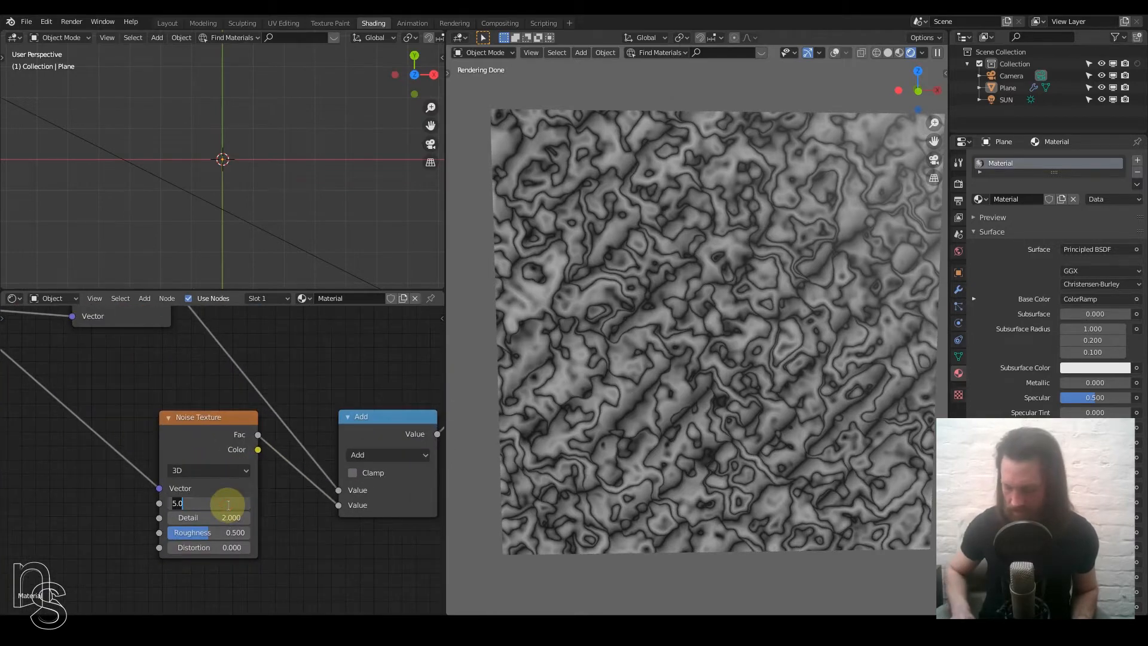
text(1)
key(Return)
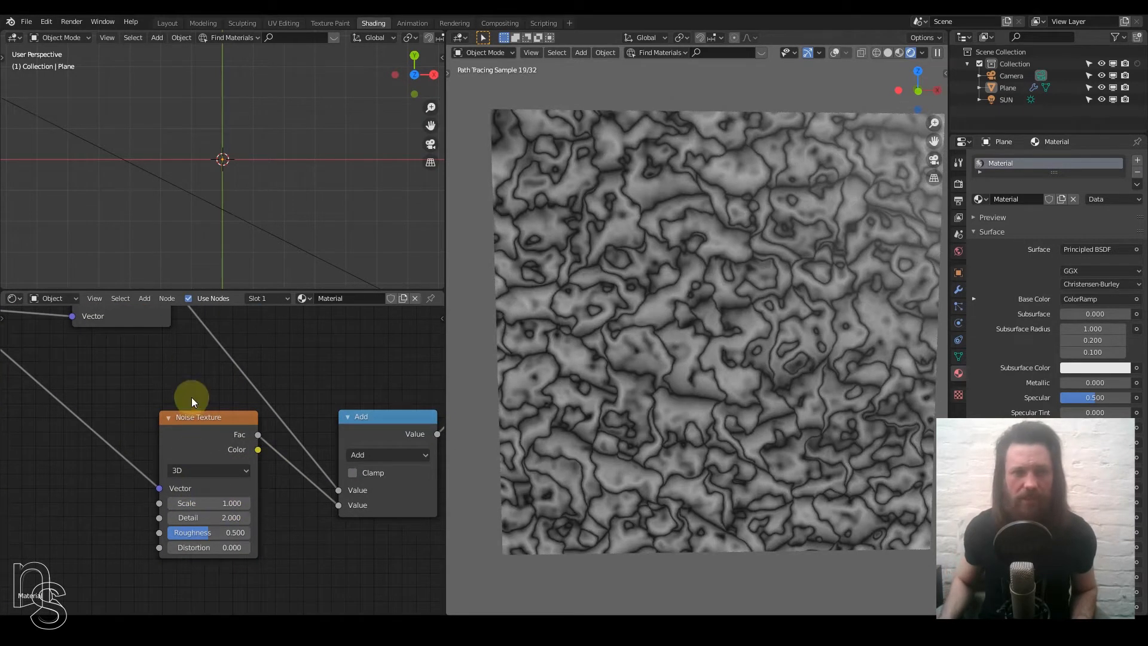
Step: Try a Scale of 1 on the upper Noise Texture and settle on a Scale of 2
middle_drag(191, 397, 204, 567)
middle_drag(248, 411, 249, 446)
click(218, 408)
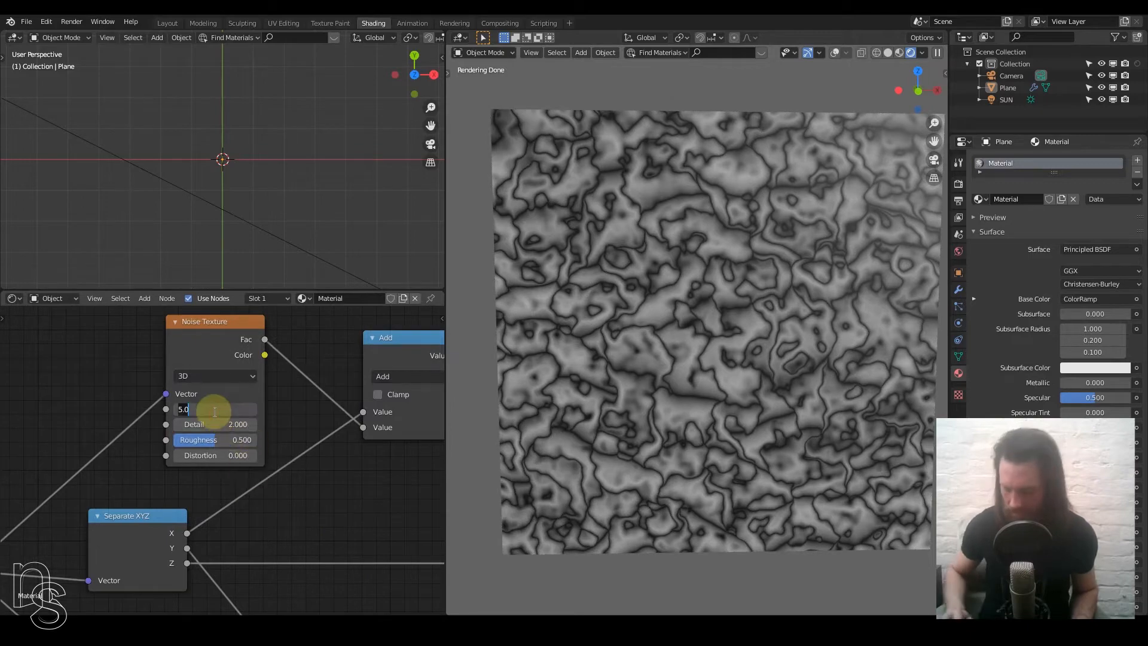
text(1)
key(Return)
click(220, 409)
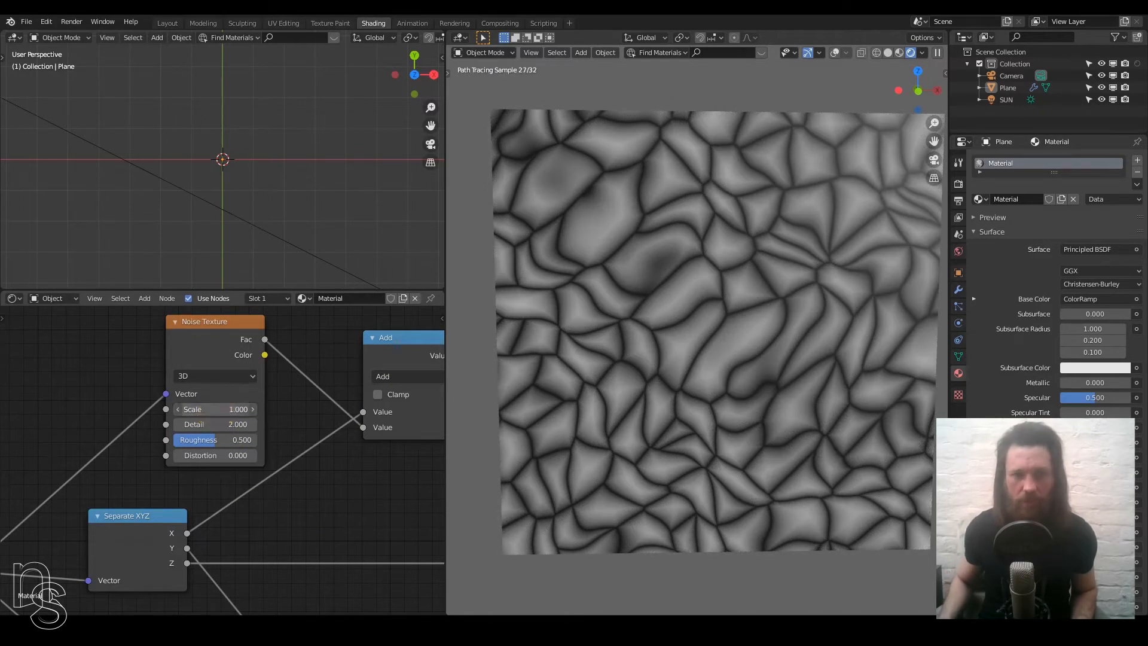
text(2)
key(Return)
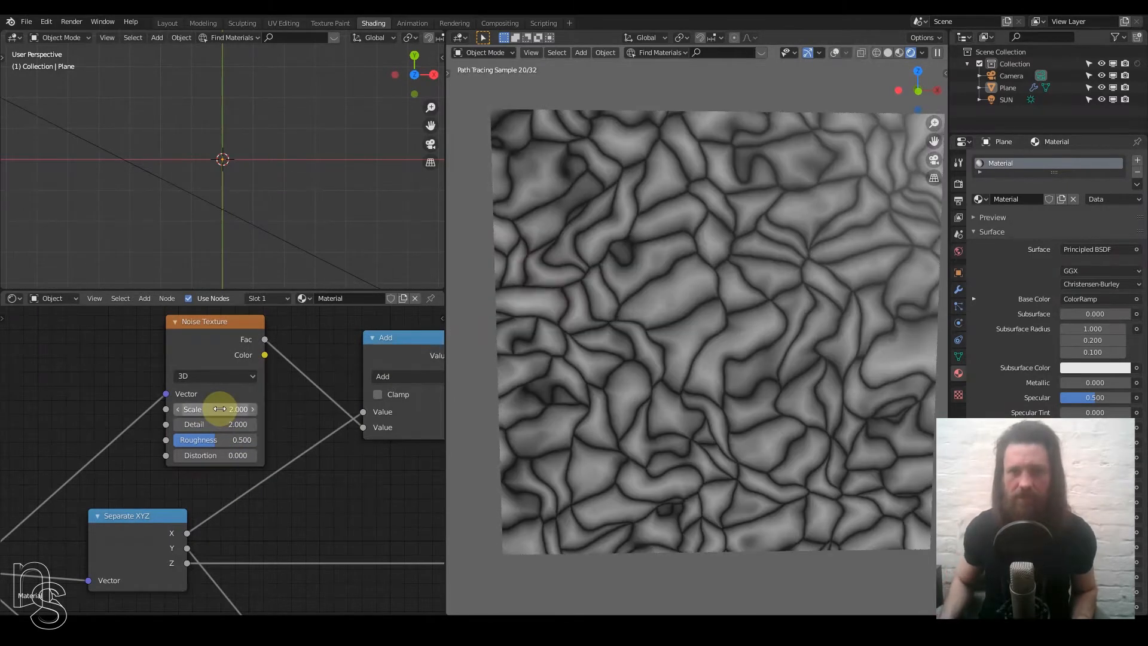
Step: Try a Scale of 2 on the Voronoi Texture and settle on a Scale of 3
scroll(342, 428, down, 6)
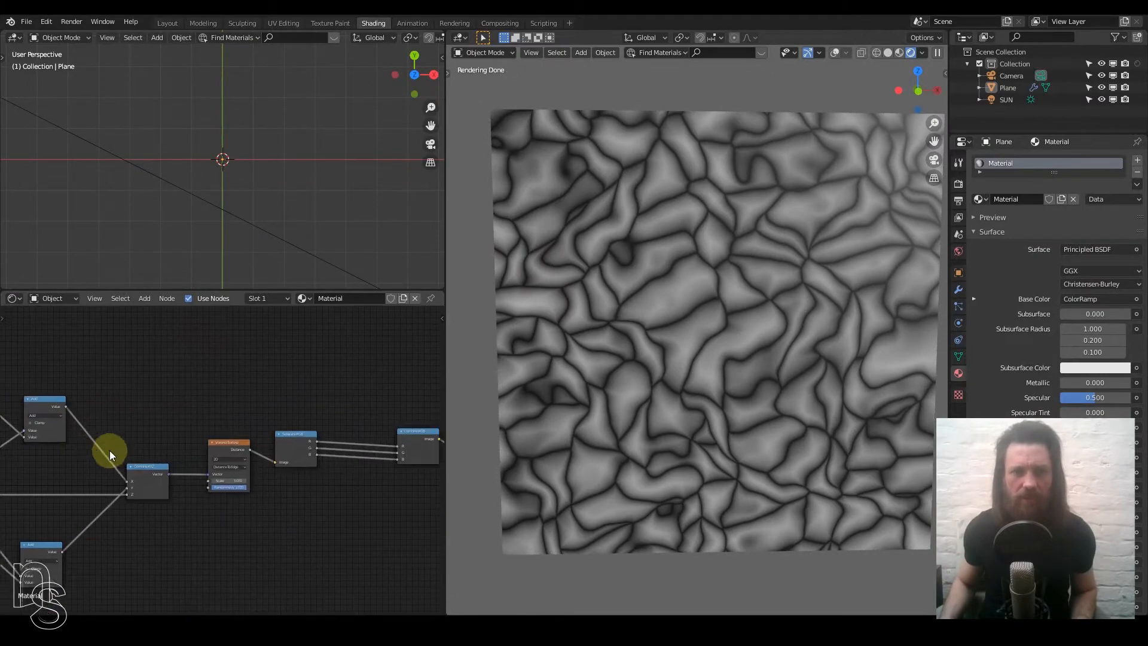
scroll(248, 471, up, 4)
click(205, 509)
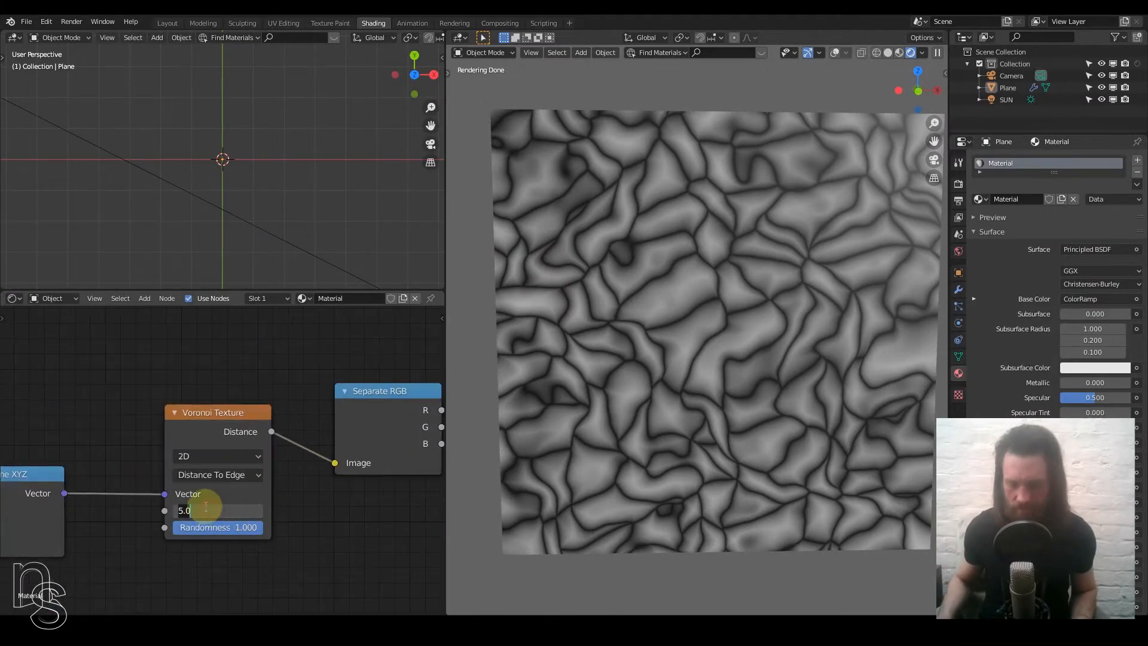
text(2)
key(Return)
click(205, 509)
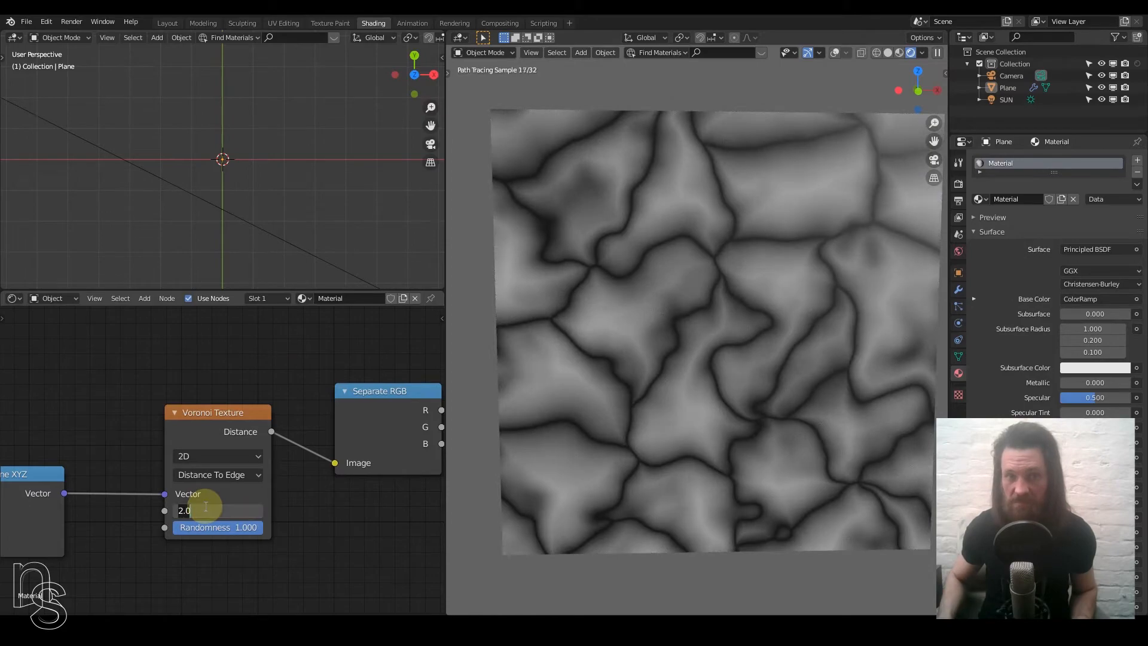
key(Return)
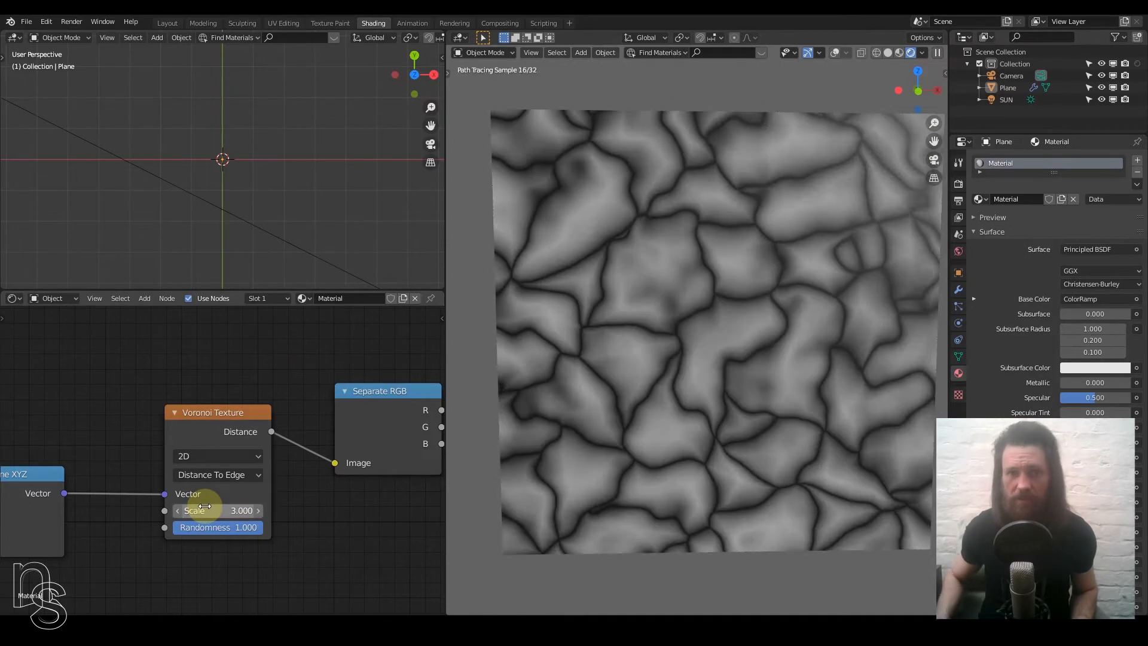
Step: Spread out the Texture Coordinate, Separate XYZ, upper Noise Texture and upper Add nodes so their links are easier to follow
scroll(215, 347, down, 5)
middle_drag(210, 379, 317, 425)
scroll(179, 409, down, 4)
middle_drag(141, 449, 218, 412)
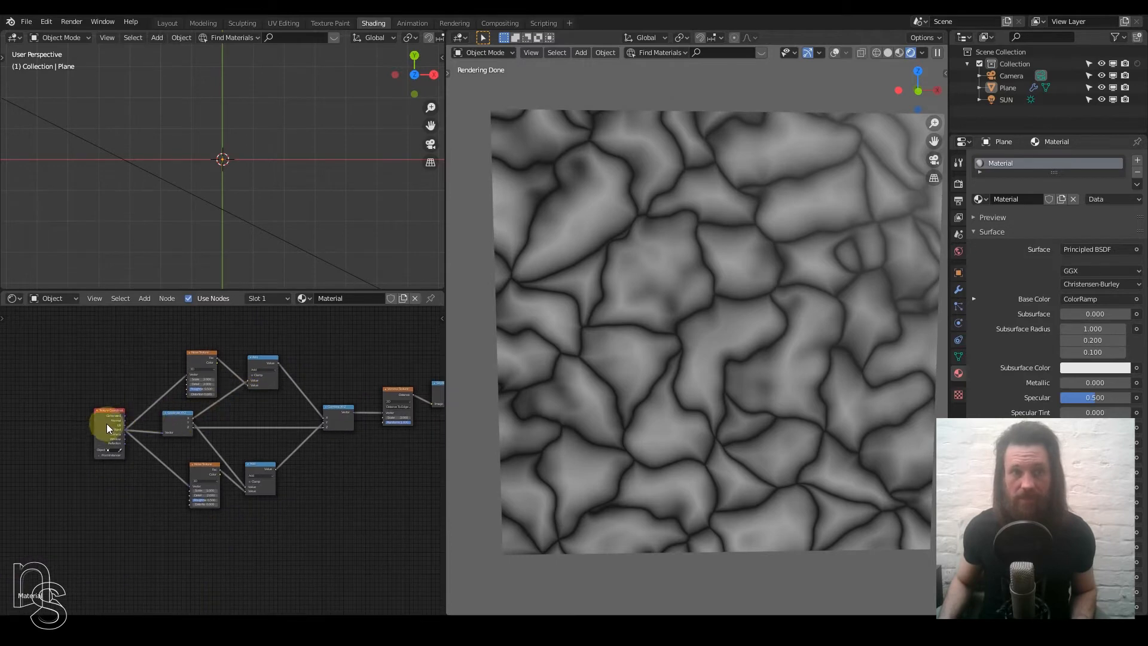
drag(107, 423, 26, 424)
drag(162, 421, 123, 425)
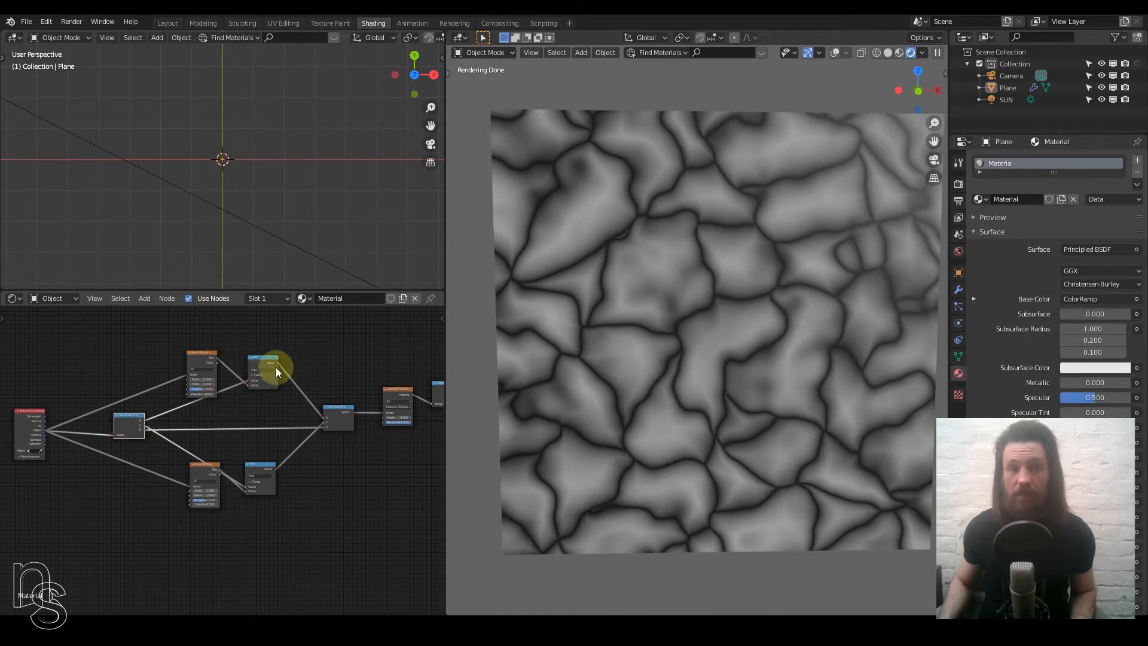
drag(200, 357, 141, 336)
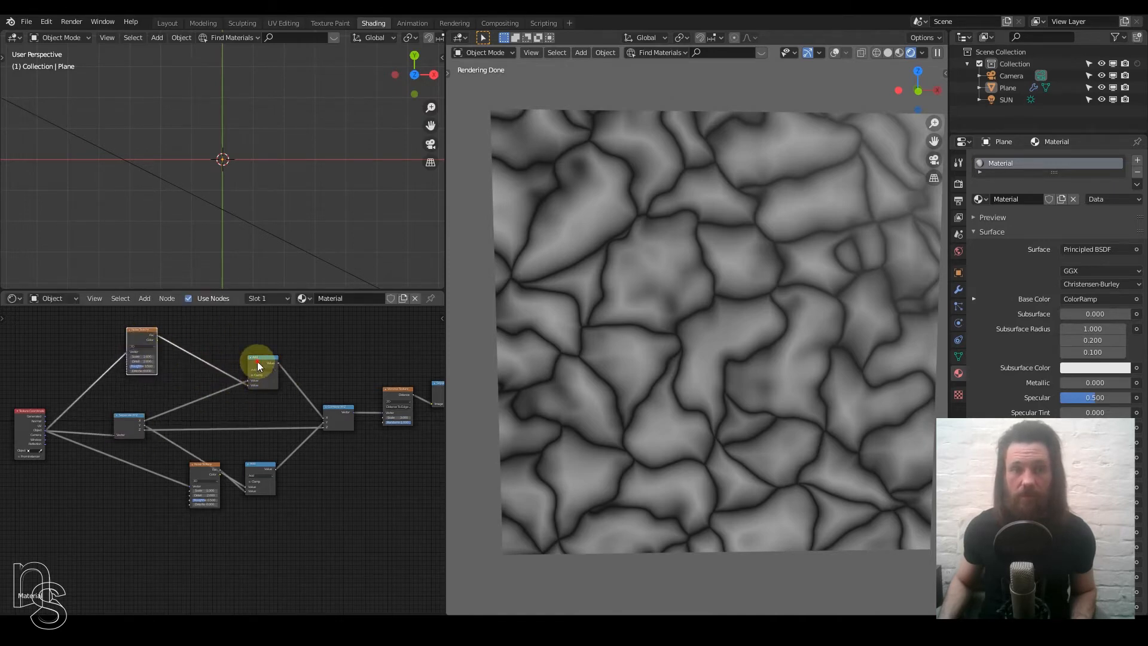
drag(257, 361, 236, 359)
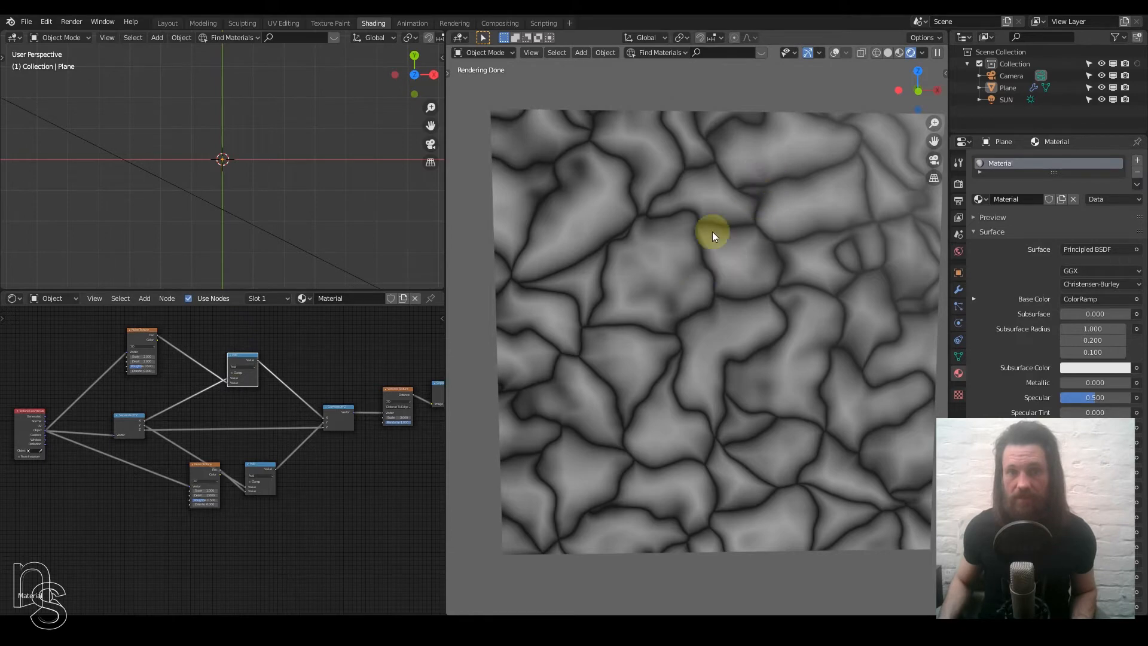
Step: Mute and unmute the Combine XYZ node to compare the pattern with and without the coordinate distortion
scroll(273, 428, down, 1)
middle_drag(282, 430, 259, 430)
scroll(259, 429, up, 2)
click(259, 425)
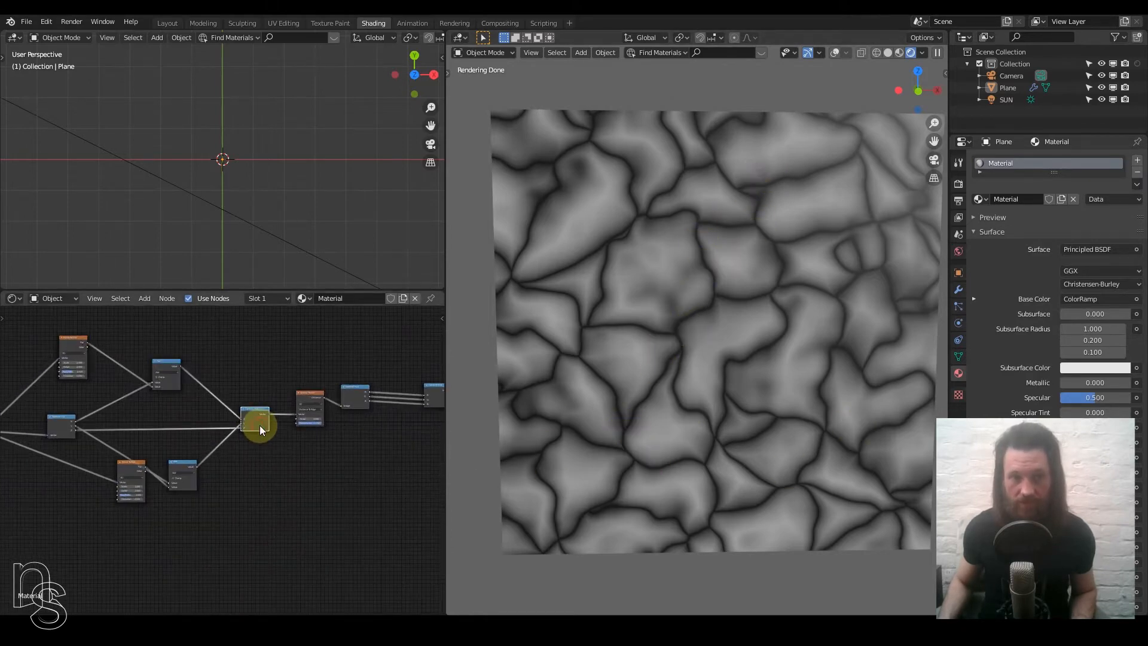
key(m)
key(m)
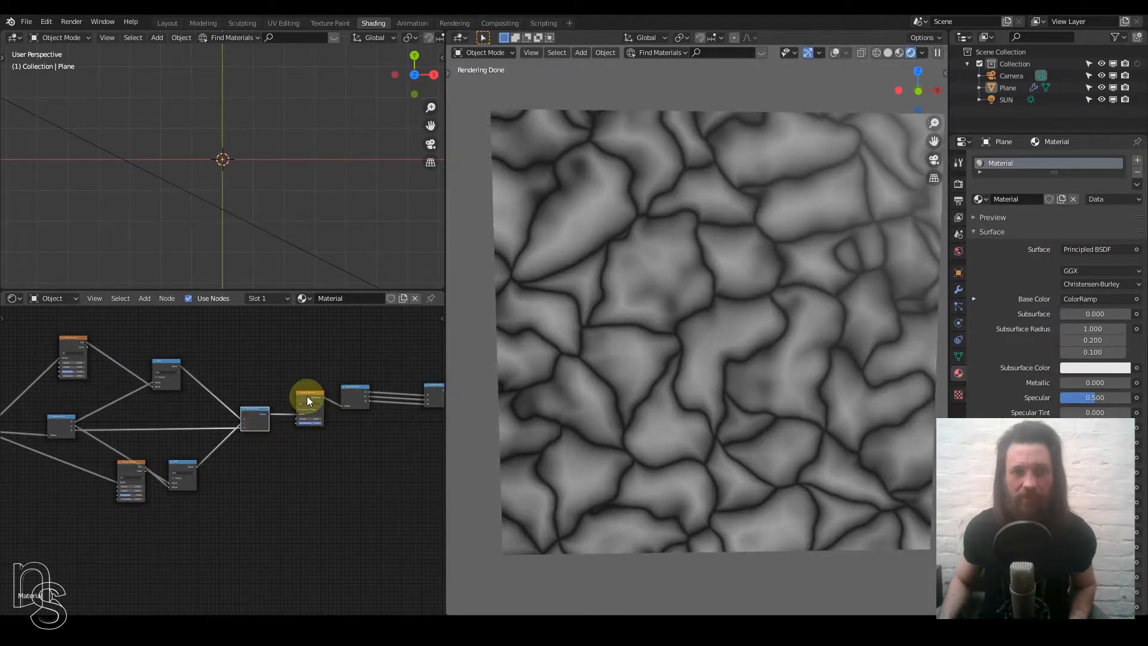
Step: Move the ColorRamp node down to free the space between Combine RGB and the Principled BSDF
scroll(338, 441, down, 2)
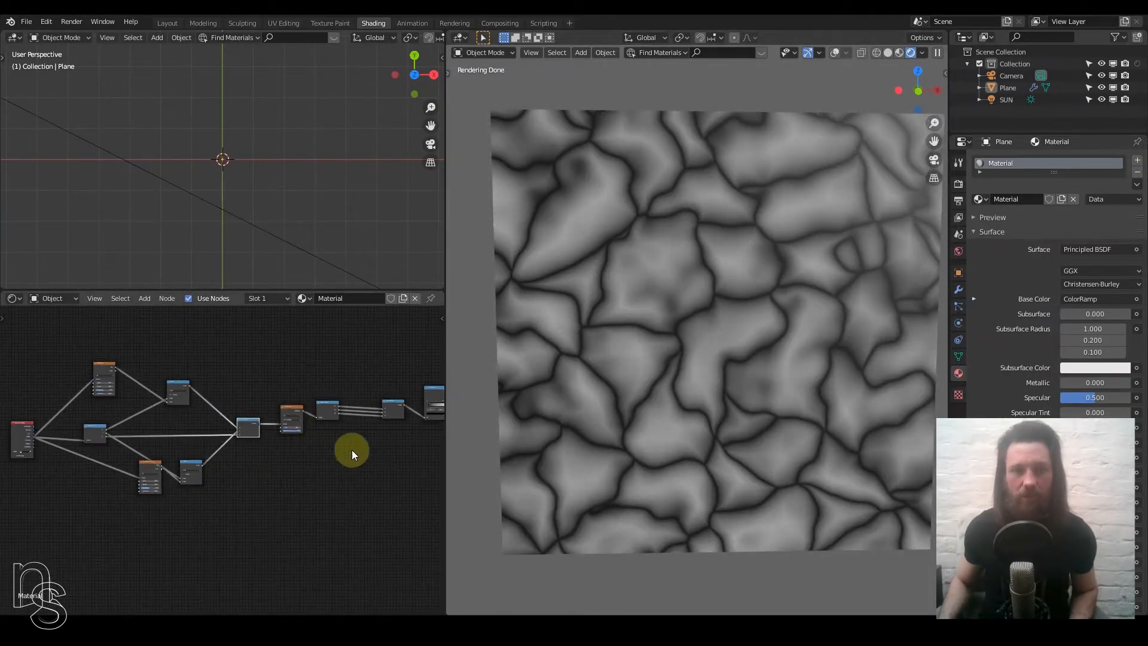
middle_drag(351, 450, 218, 461)
scroll(243, 481, up, 1)
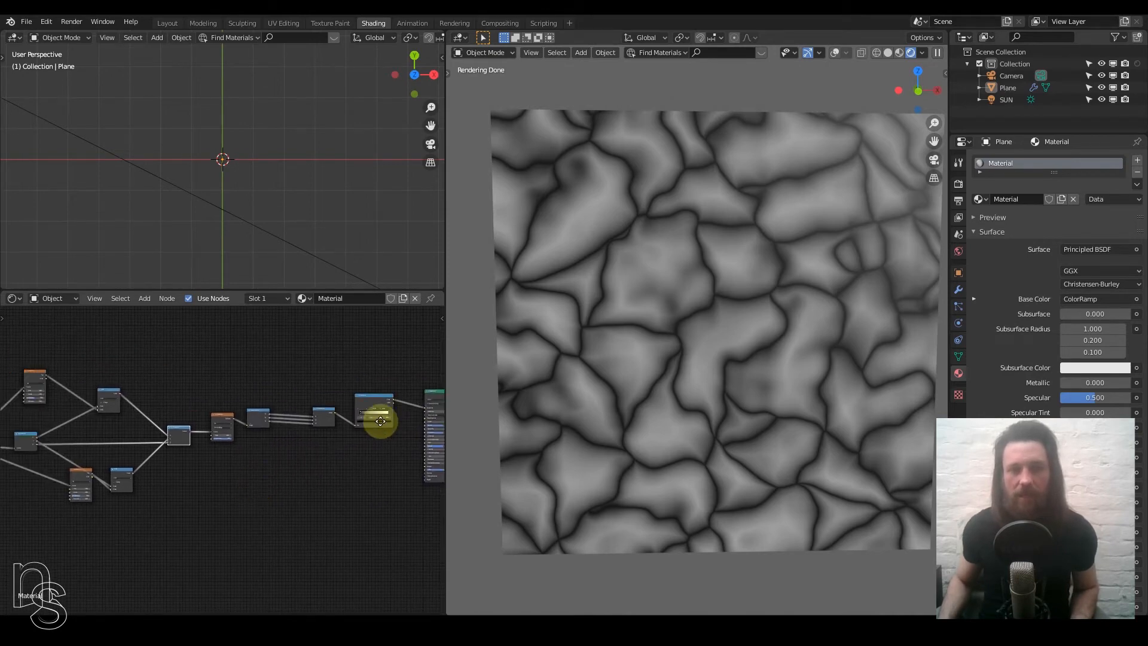
scroll(270, 436, up, 3)
middle_drag(323, 451, 194, 536)
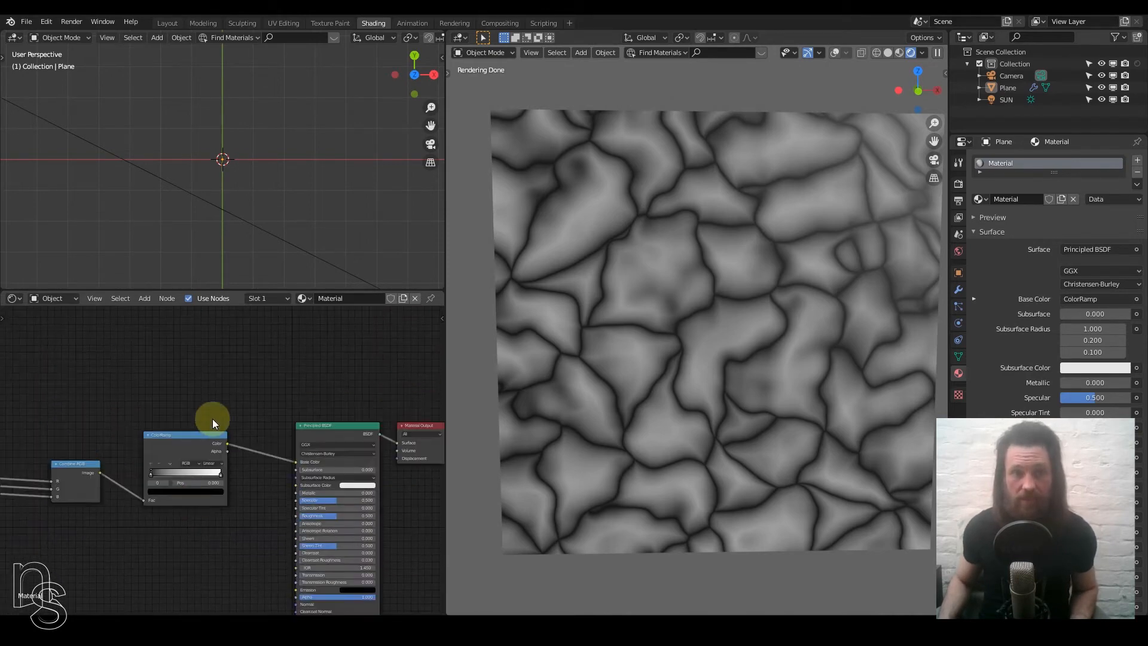
scroll(213, 419, down, 2)
drag(171, 446, 186, 516)
key(q)
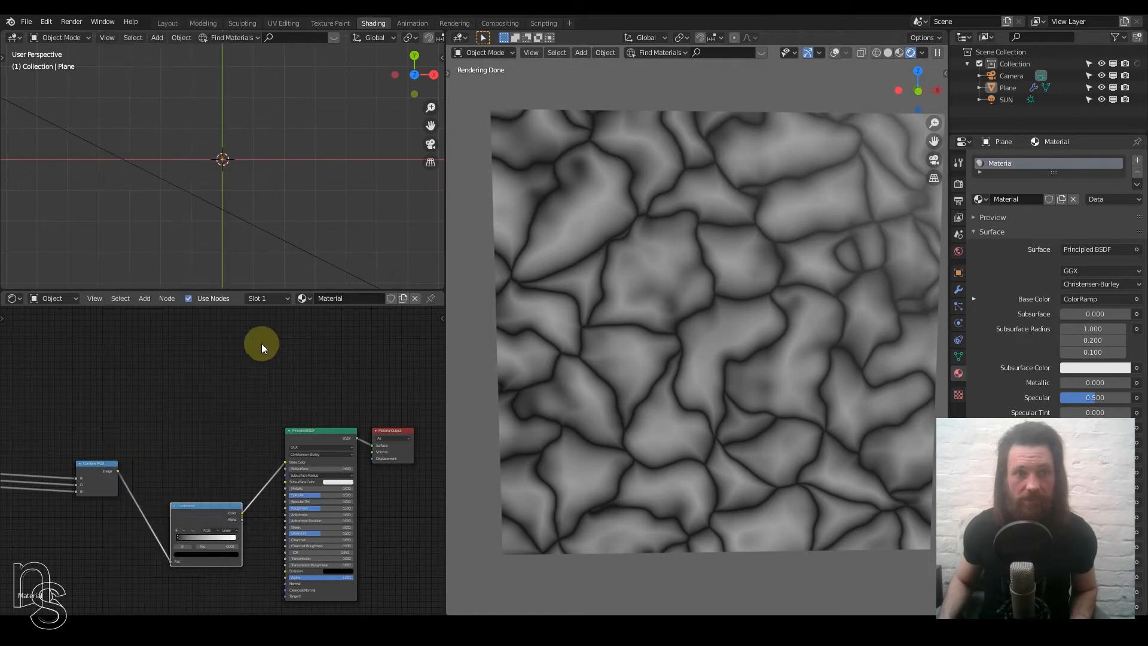
Step: Add a Displacement vector node in the free space above the ColorRamp and Principled BSDF nodes
key(shift+a)
mouse_move(248, 342)
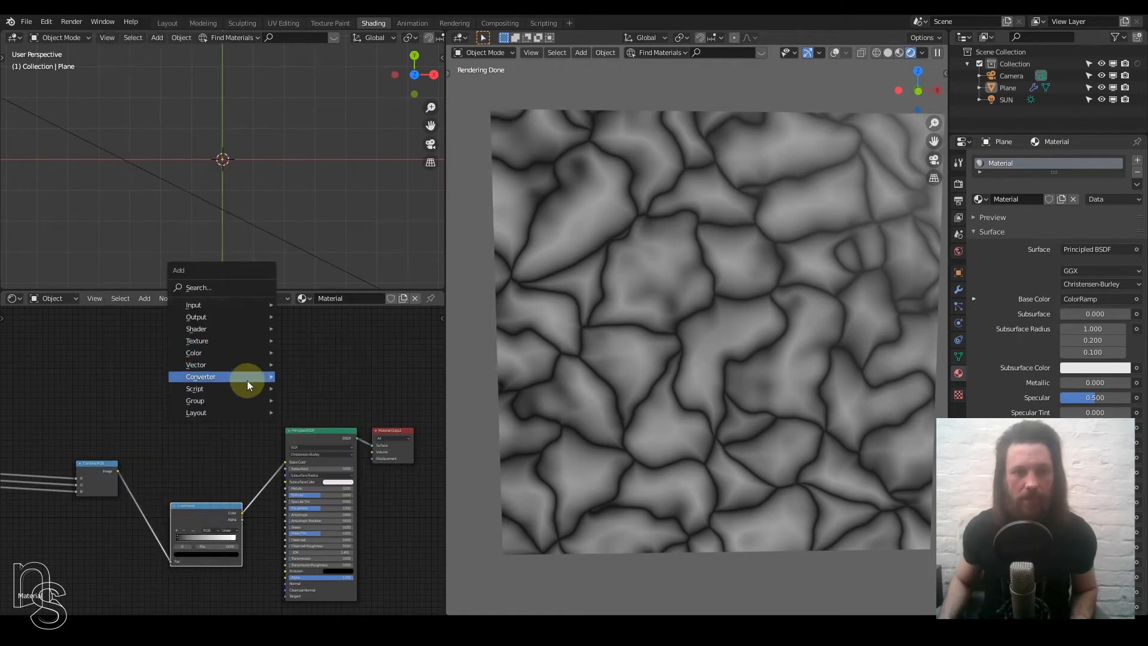
mouse_move(245, 378)
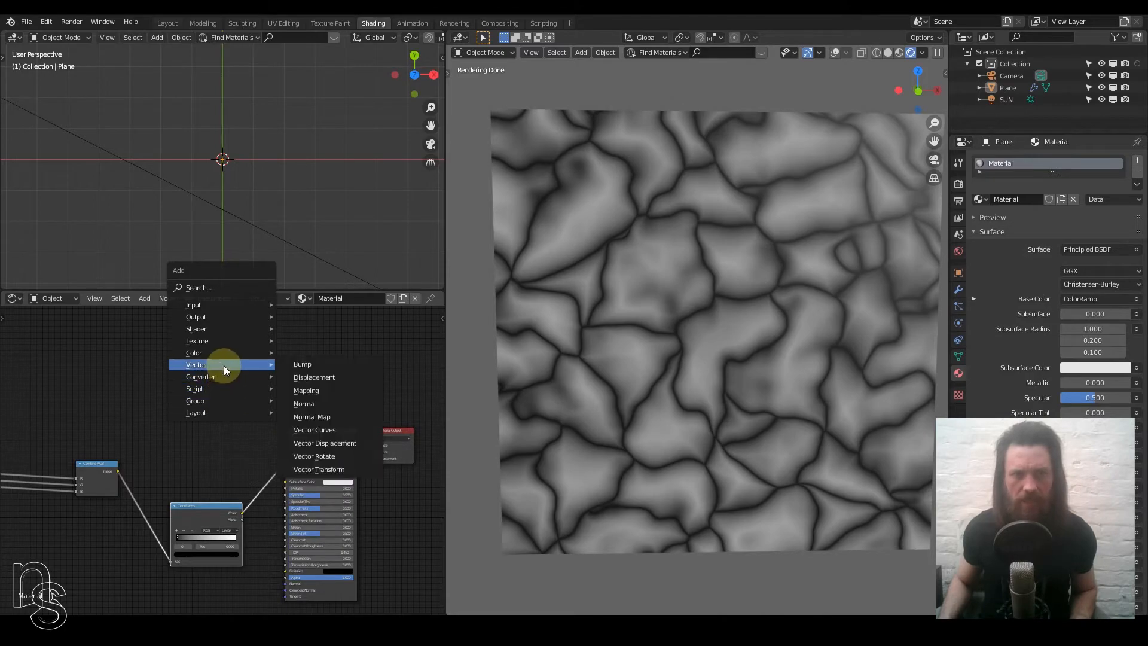
click(316, 384)
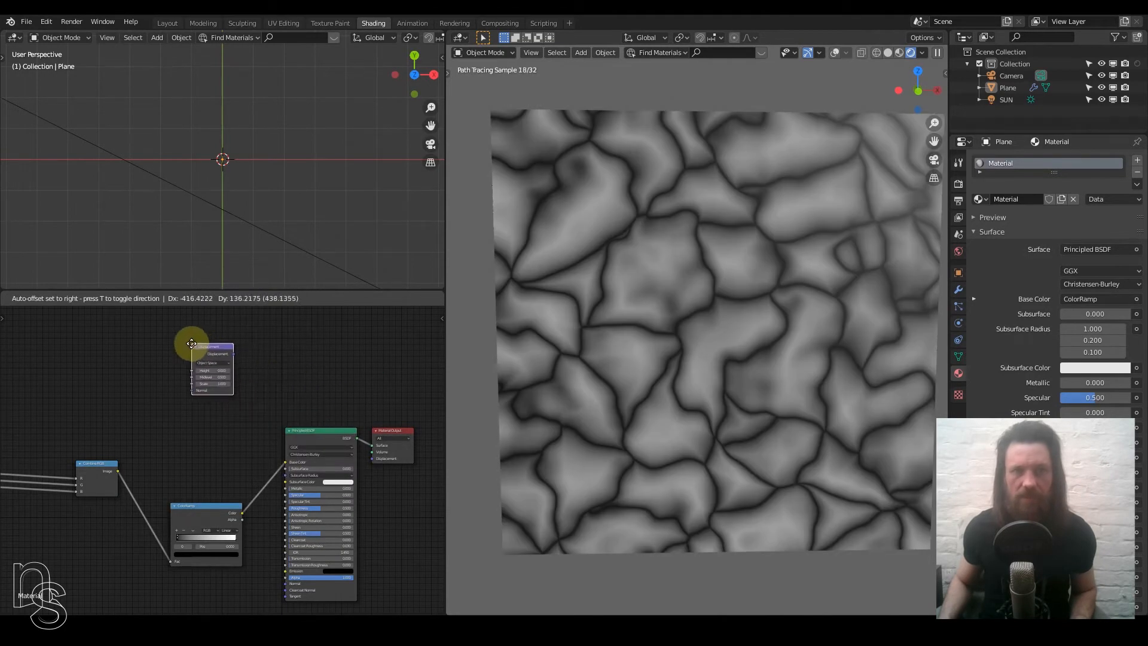
click(190, 342)
Step: Connect Combine RGB's Image to the Displacement node's Height, raise the Material Output node and link Displacement to its Displacement input
scroll(164, 415, down, 2)
middle_drag(164, 457, 198, 487)
scroll(214, 460, up, 2)
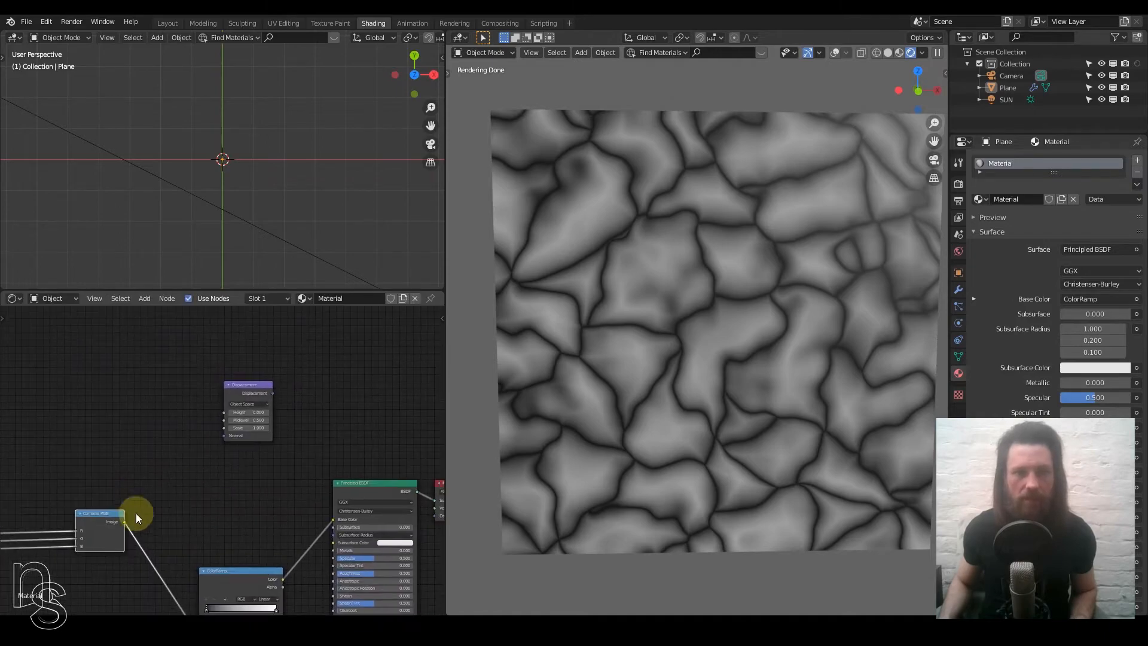
drag(125, 521, 225, 413)
middle_drag(249, 469, 167, 463)
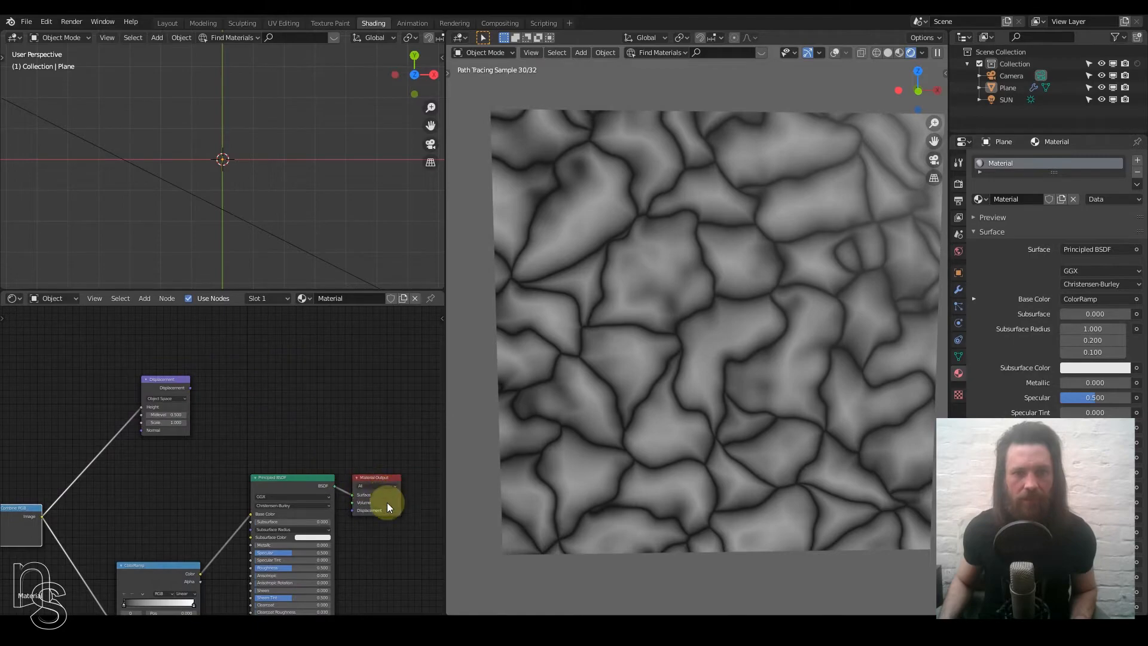
drag(386, 507, 400, 408)
drag(191, 388, 383, 418)
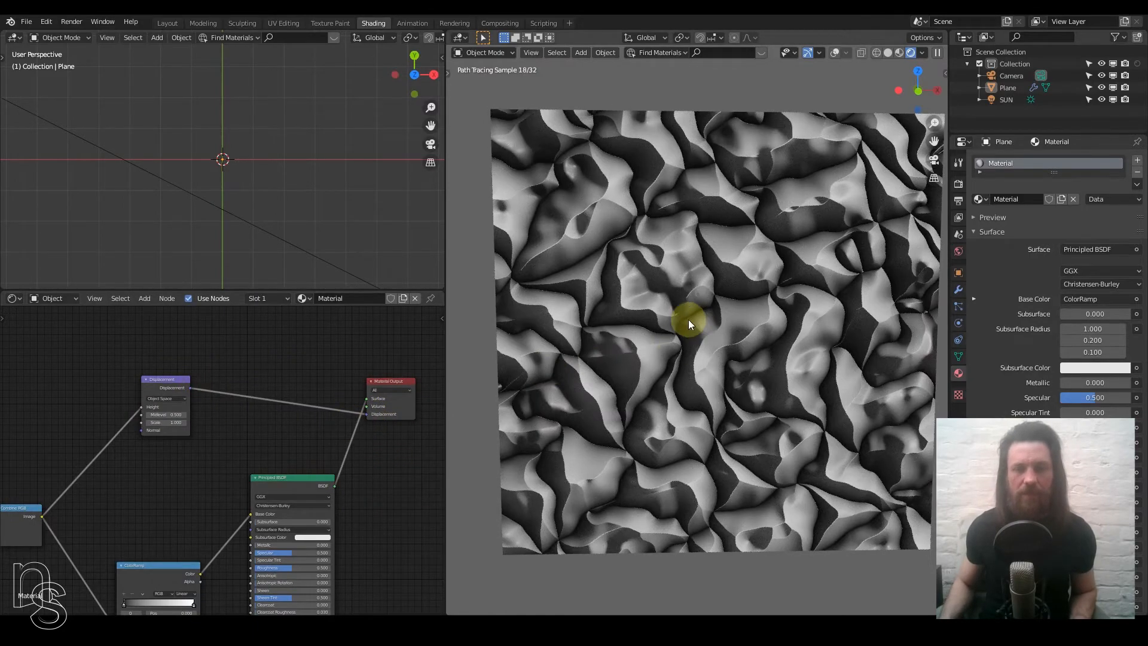
Step: Inspect the plane's relief from the side, then switch the material's displacement method from bump only to actual mesh displacement
mouse_move(688, 319)
middle_down()
mouse_move(684, 295)
mouse_move(628, 303)
mouse_move(726, 311)
middle_up()
scroll(727, 310, down, 4)
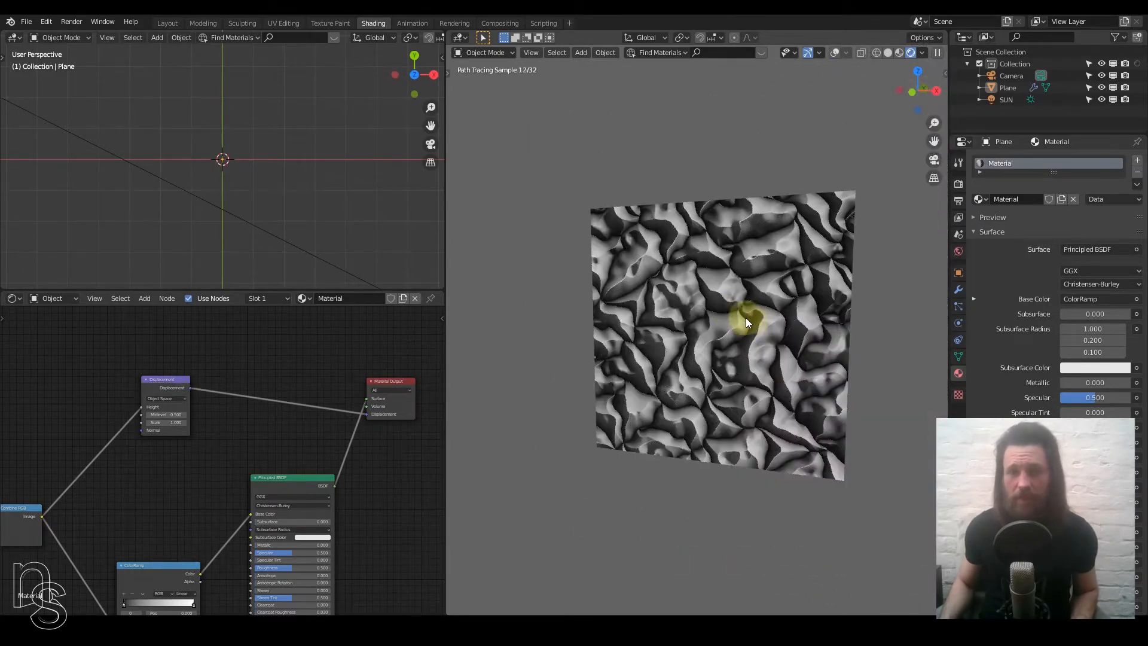
key(KP_3)
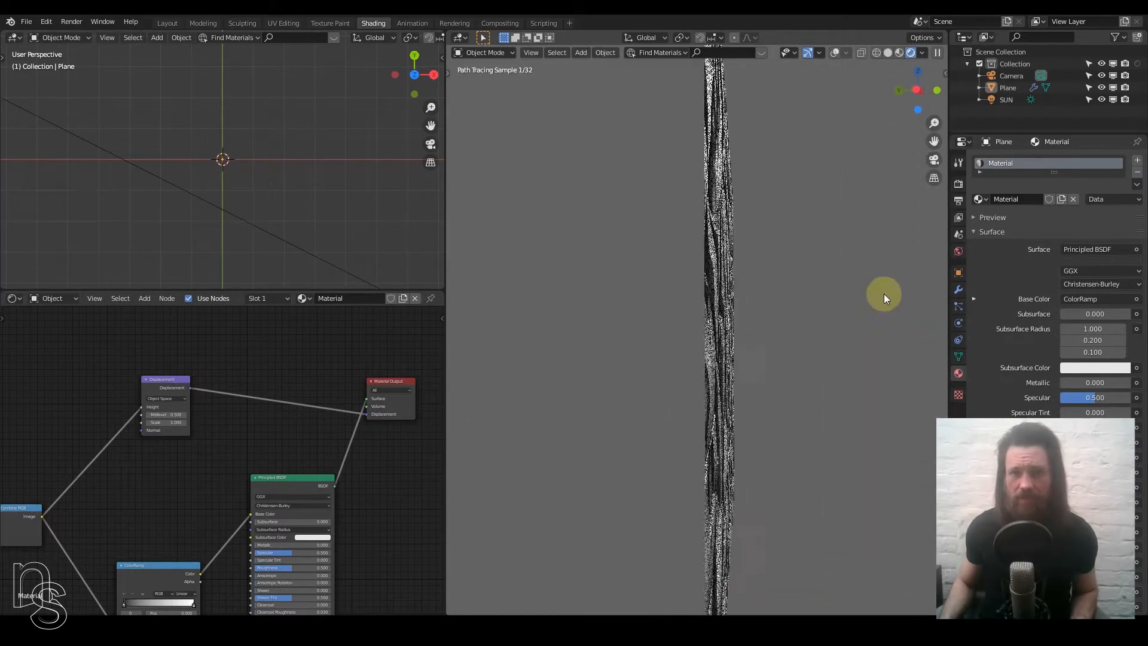
mouse_move(876, 295)
middle_down()
mouse_move(820, 300)
mouse_move(797, 281)
middle_up()
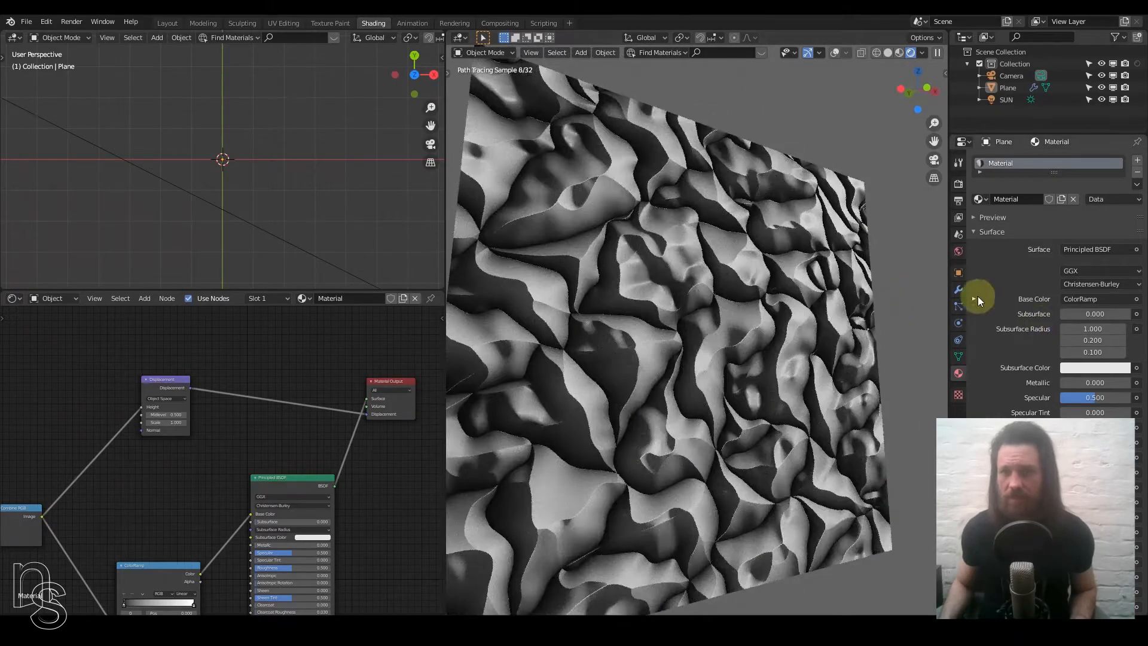
click(958, 290)
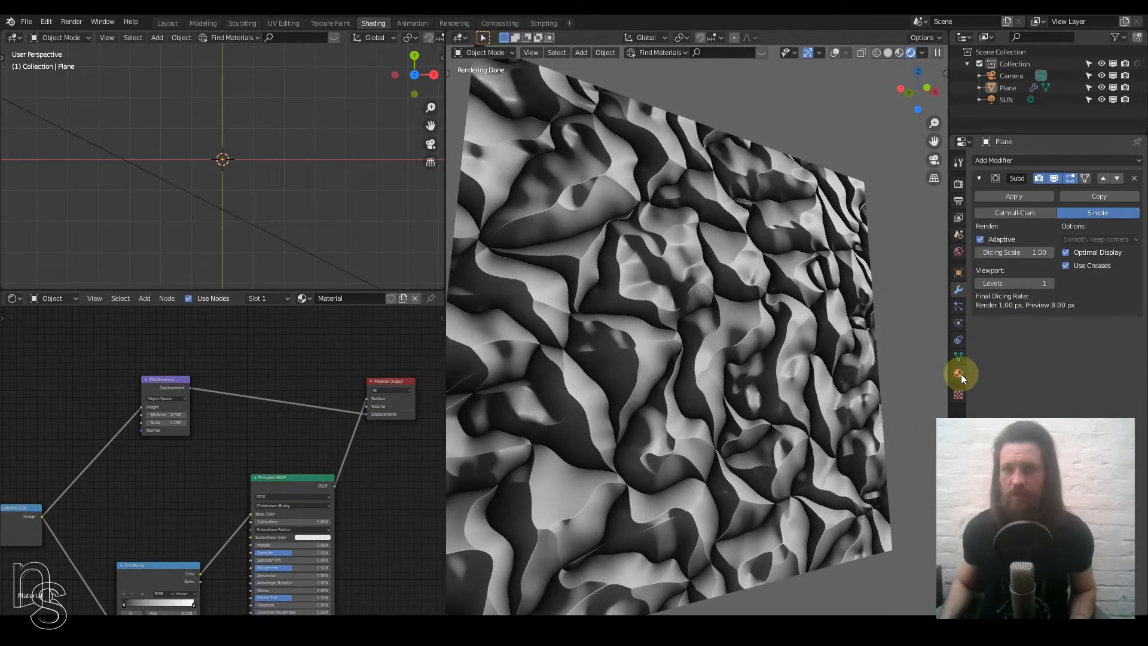
click(959, 373)
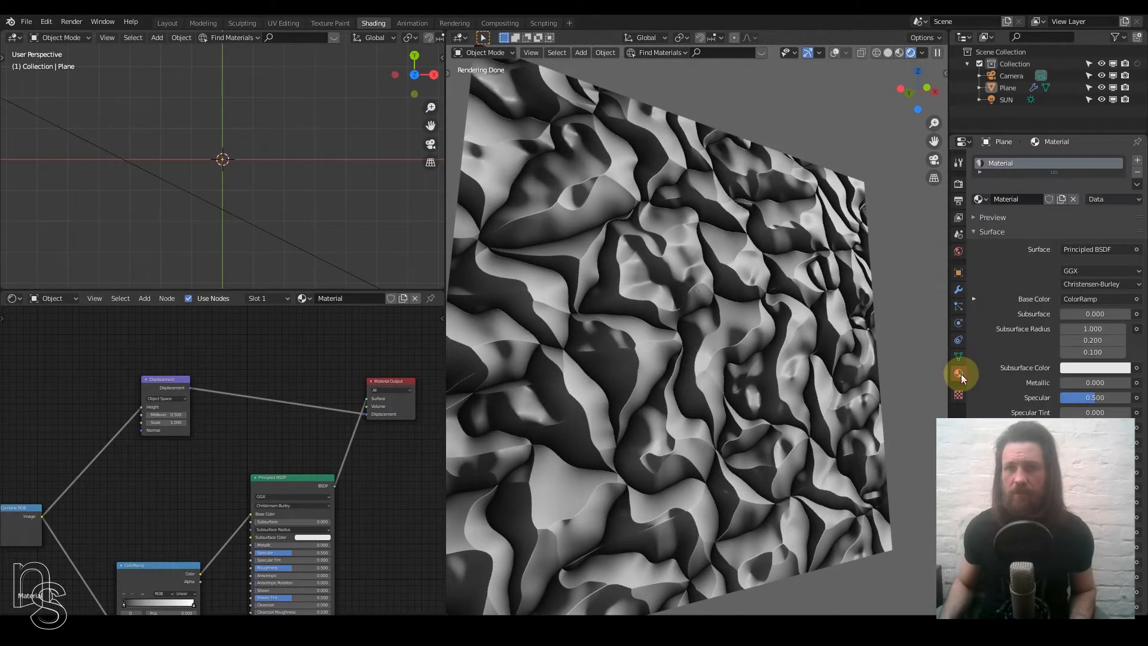
click(975, 232)
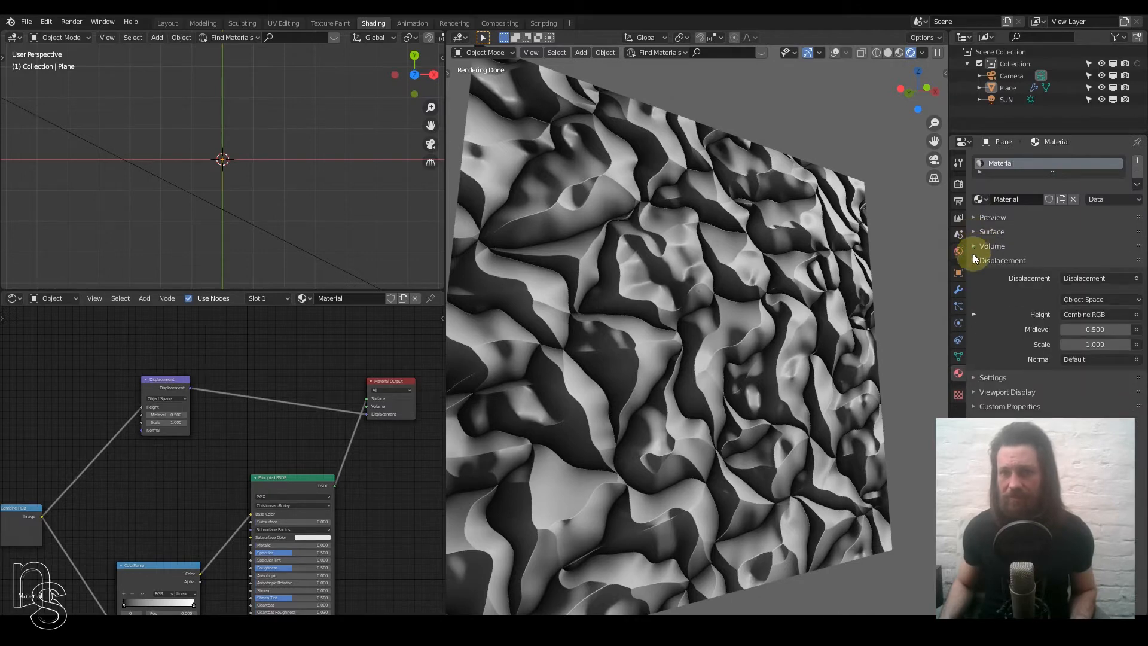
click(977, 377)
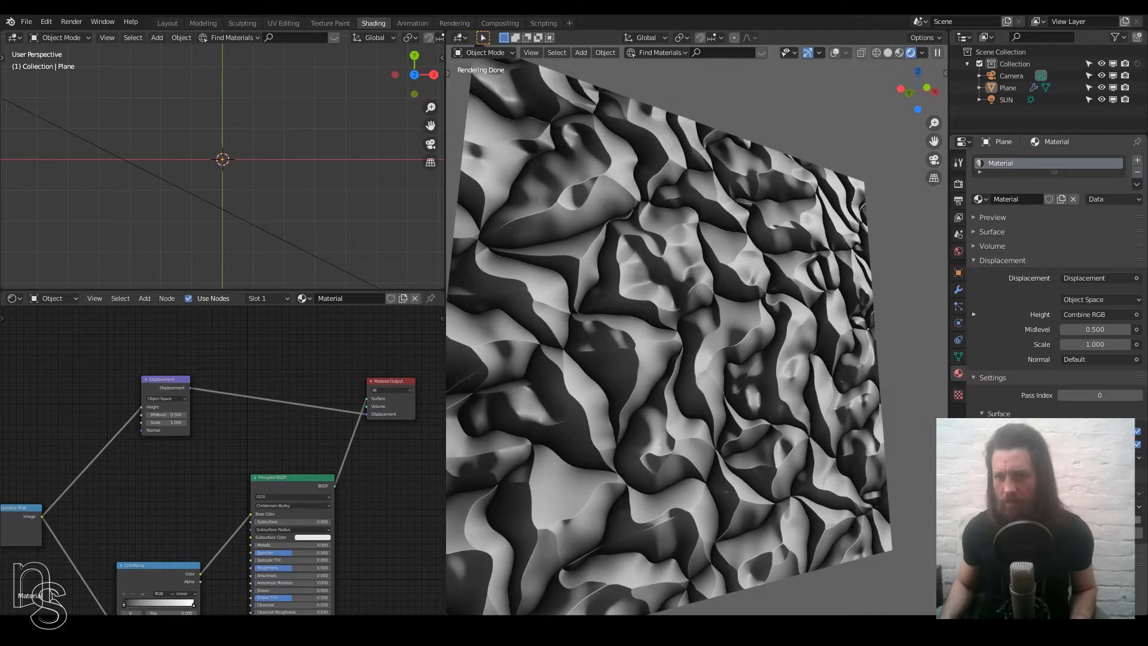
click(1099, 457)
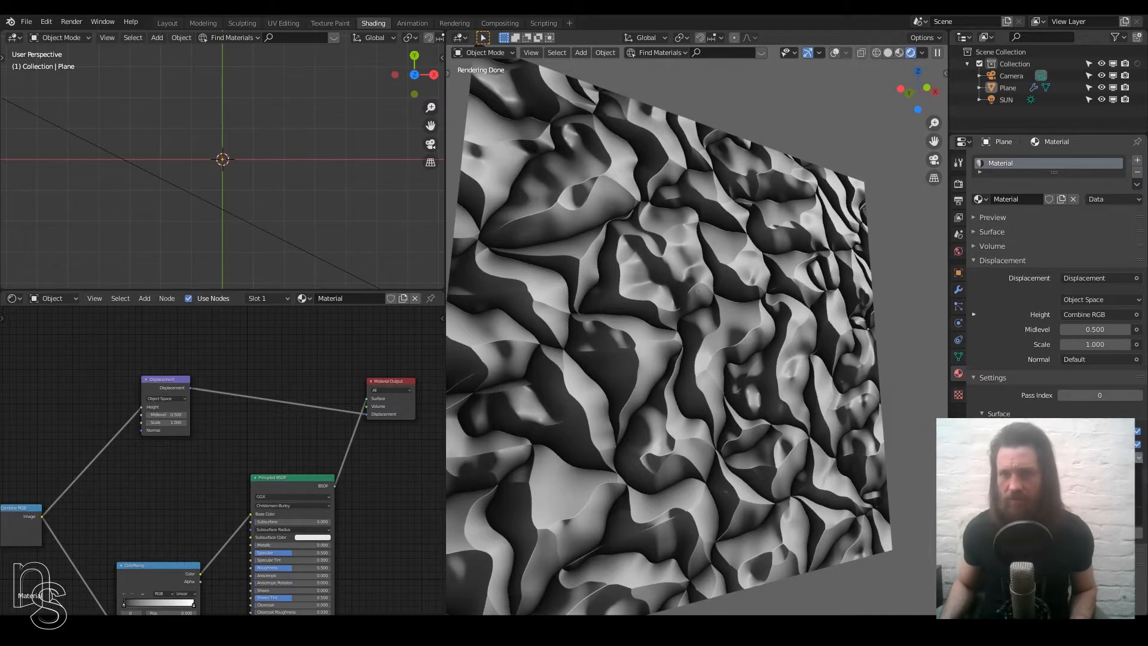
click(1099, 498)
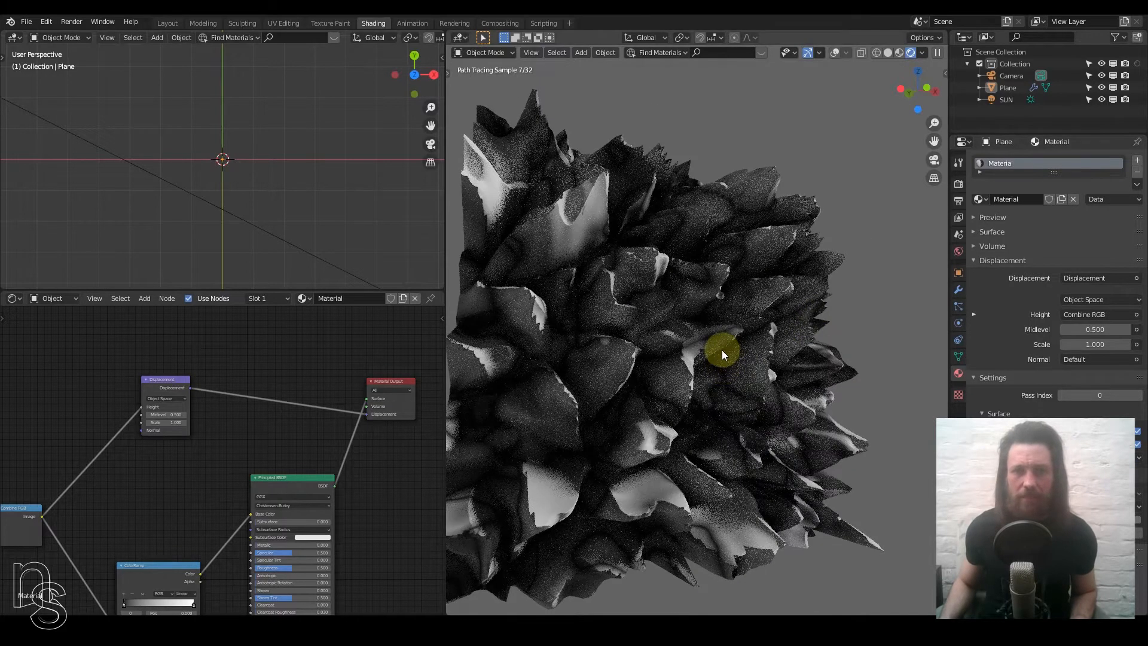
Step: Try a Scale of 0.5 on the Displacement node and settle on a Scale of 0.4
middle_drag(720, 357, 637, 379)
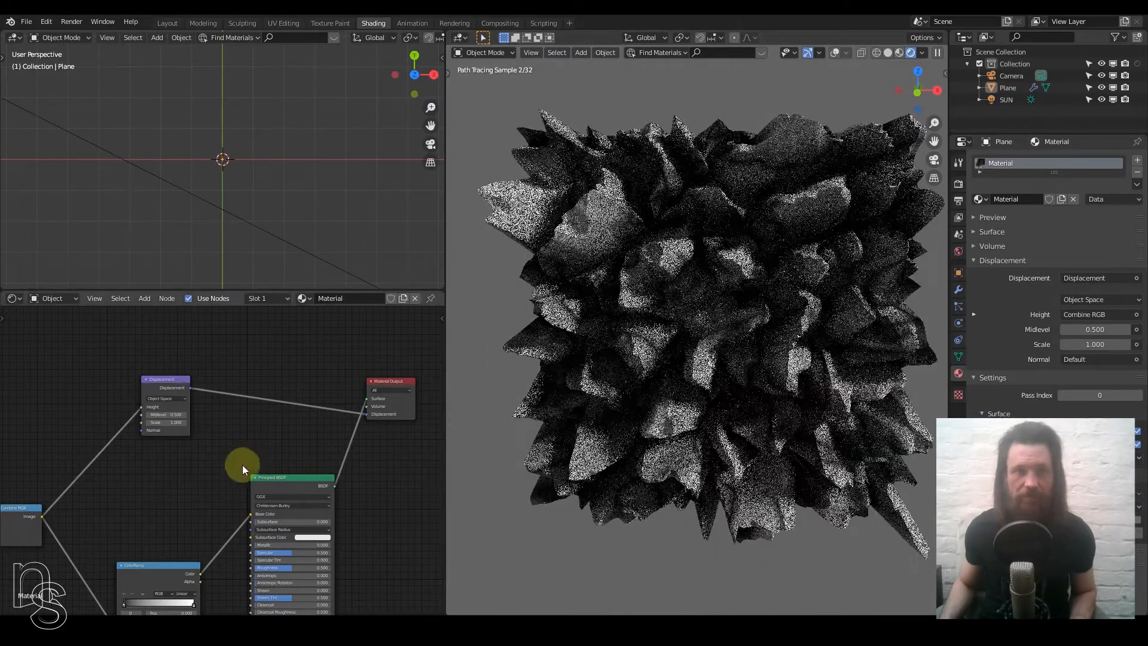
scroll(238, 476, down, 1)
scroll(205, 431, up, 4)
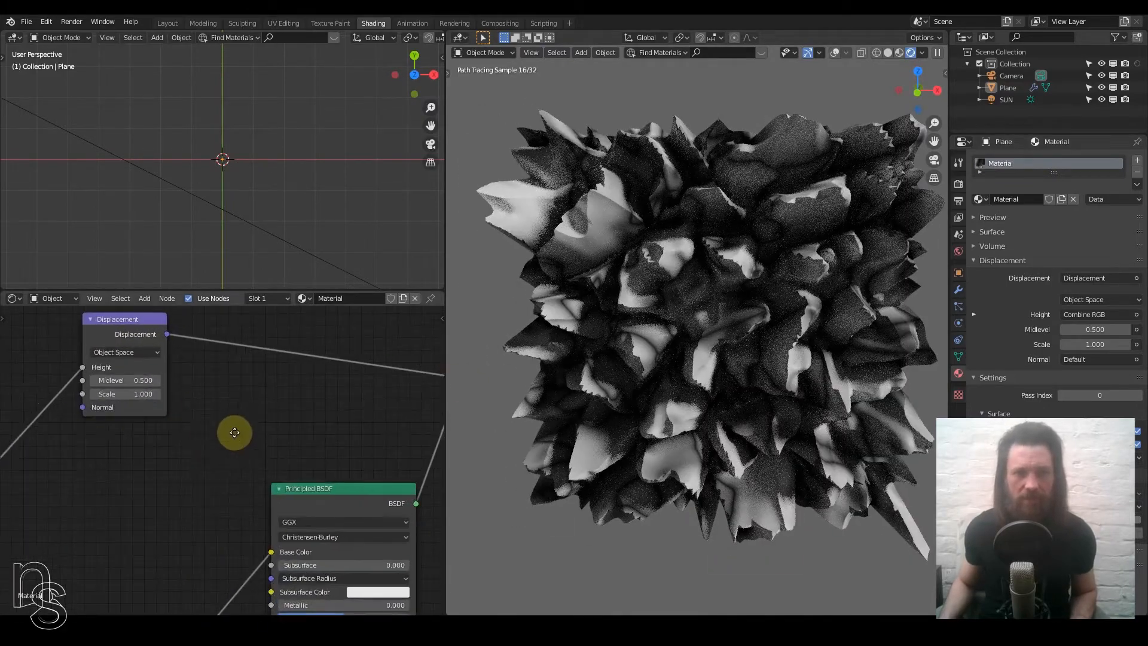
click(193, 426)
text(.5)
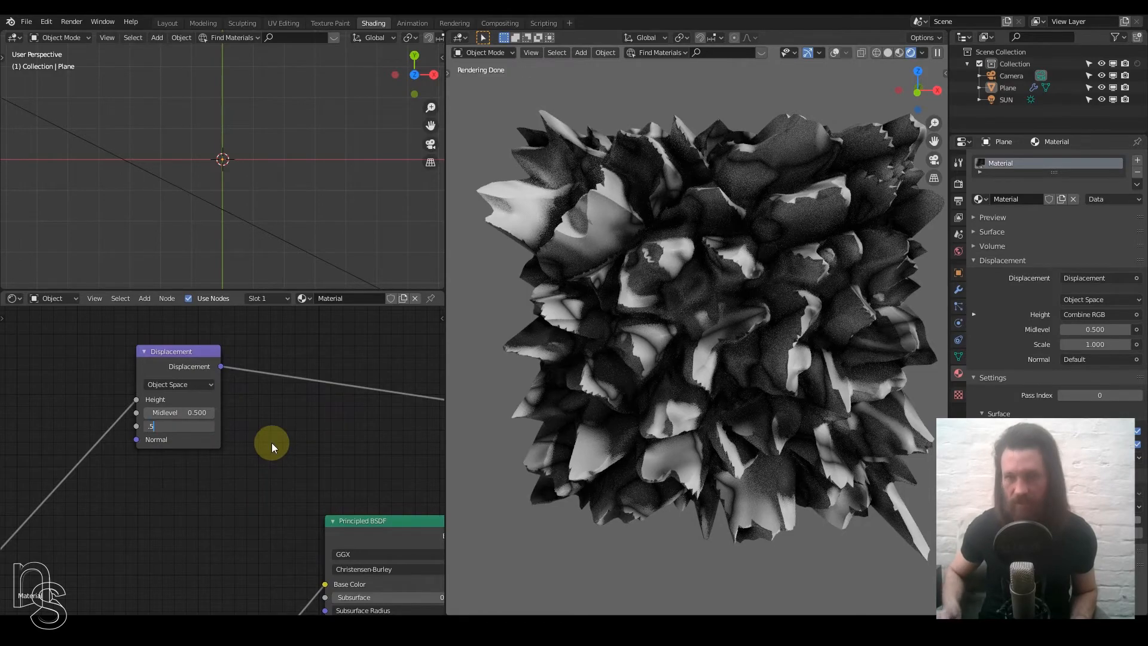
key(Return)
scroll(273, 443, up, 3)
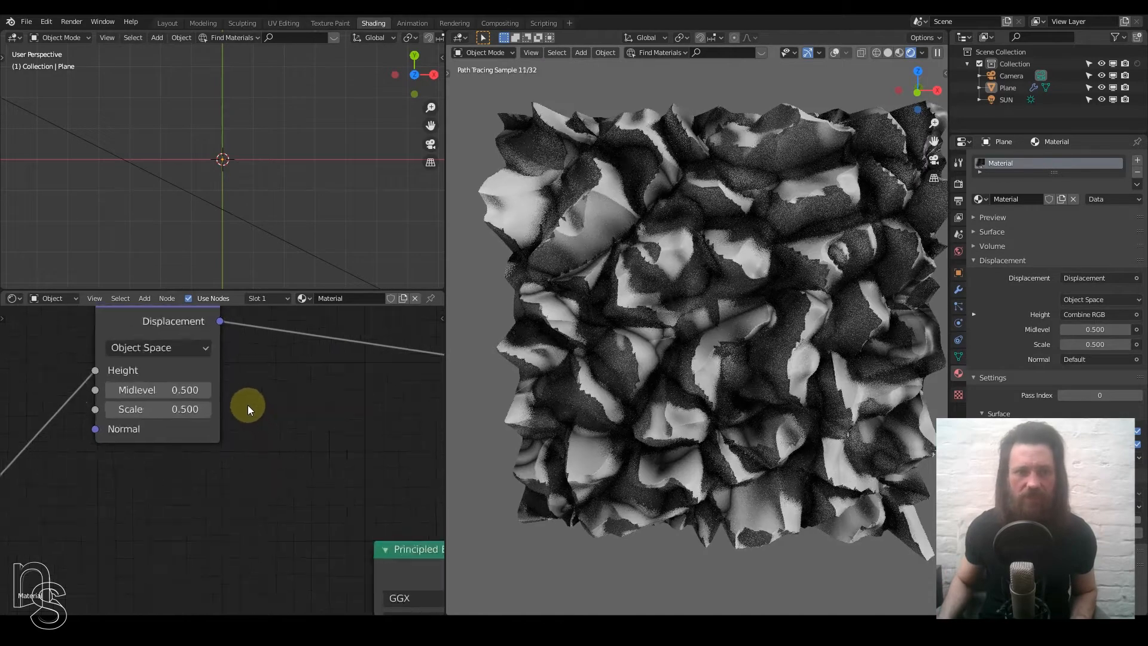
mouse_move(683, 366)
middle_down()
mouse_move(705, 350)
mouse_move(805, 357)
mouse_move(733, 352)
middle_up()
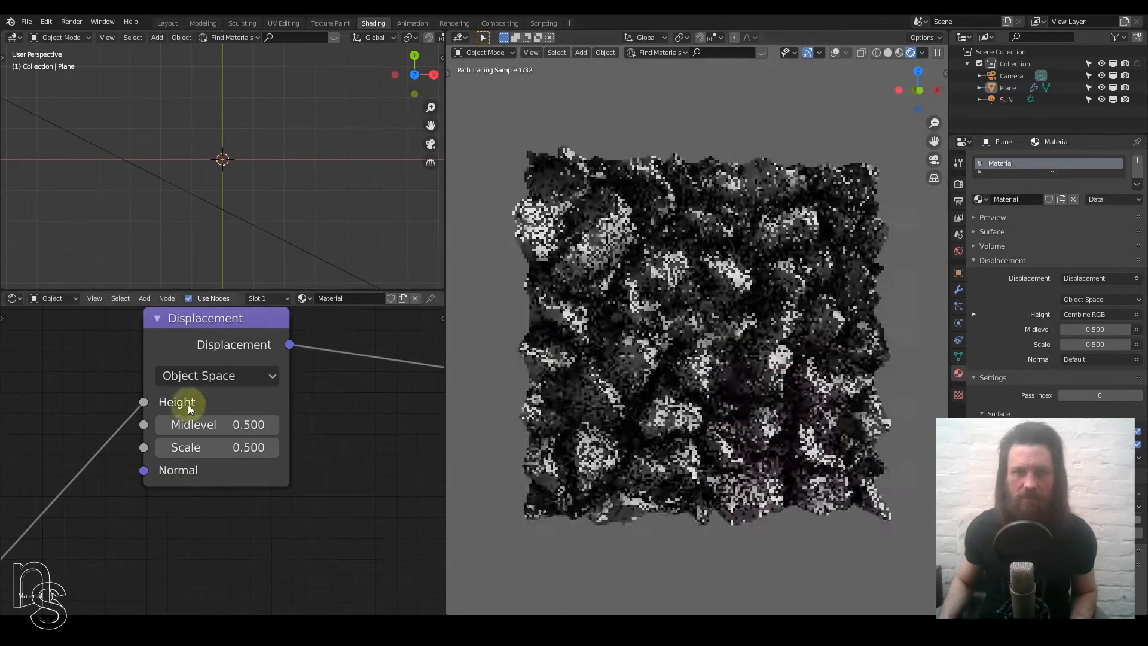
click(227, 448)
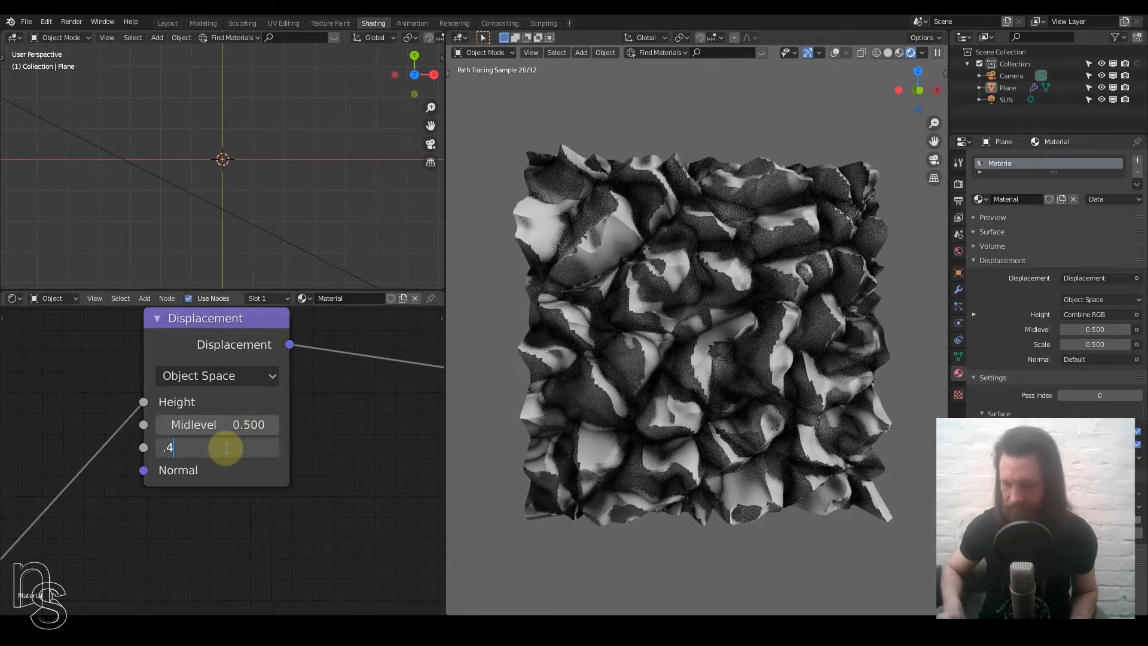
text(.4)
key(Return)
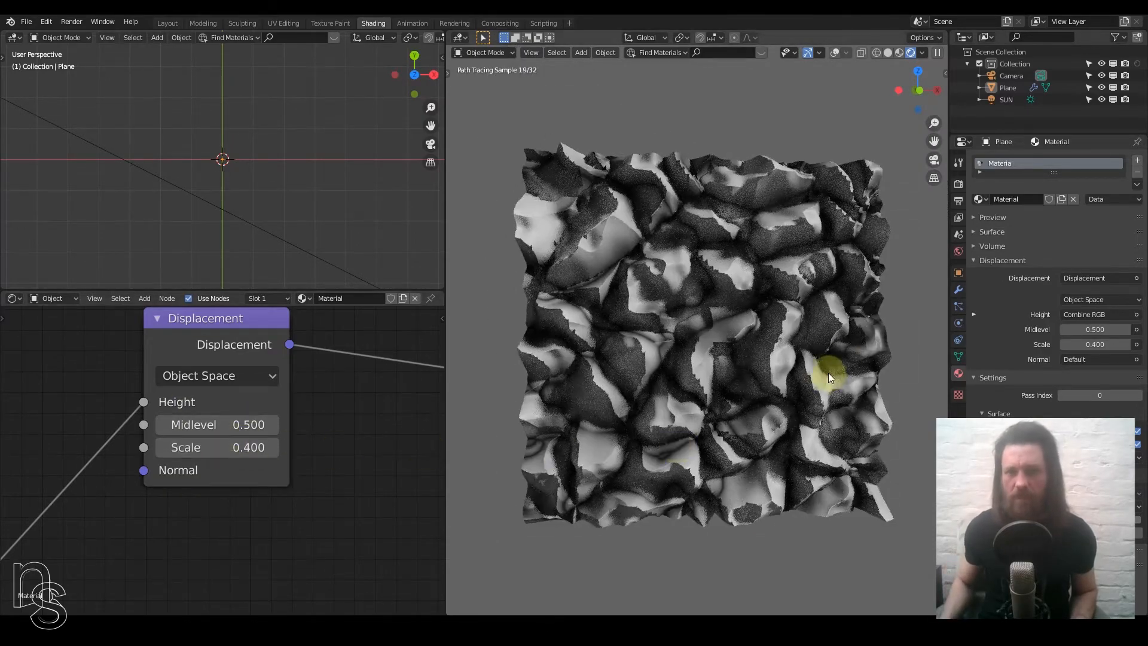
Step: Remove the Subdivision modifier from the plane and inspect the rendered surface without it
click(959, 290)
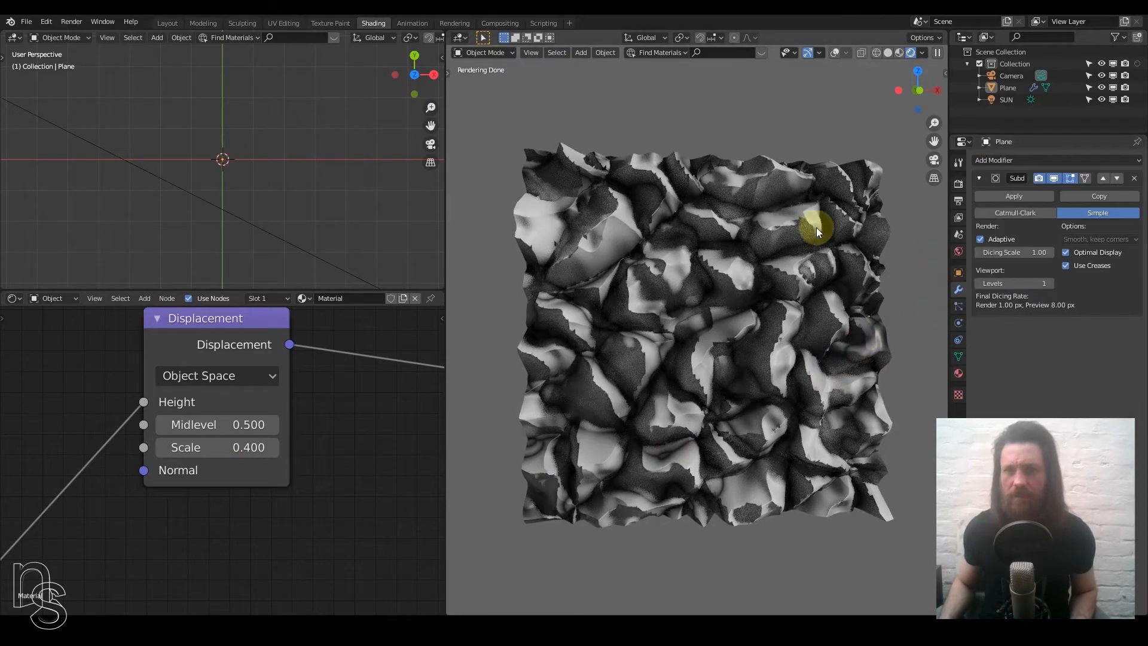
click(1134, 178)
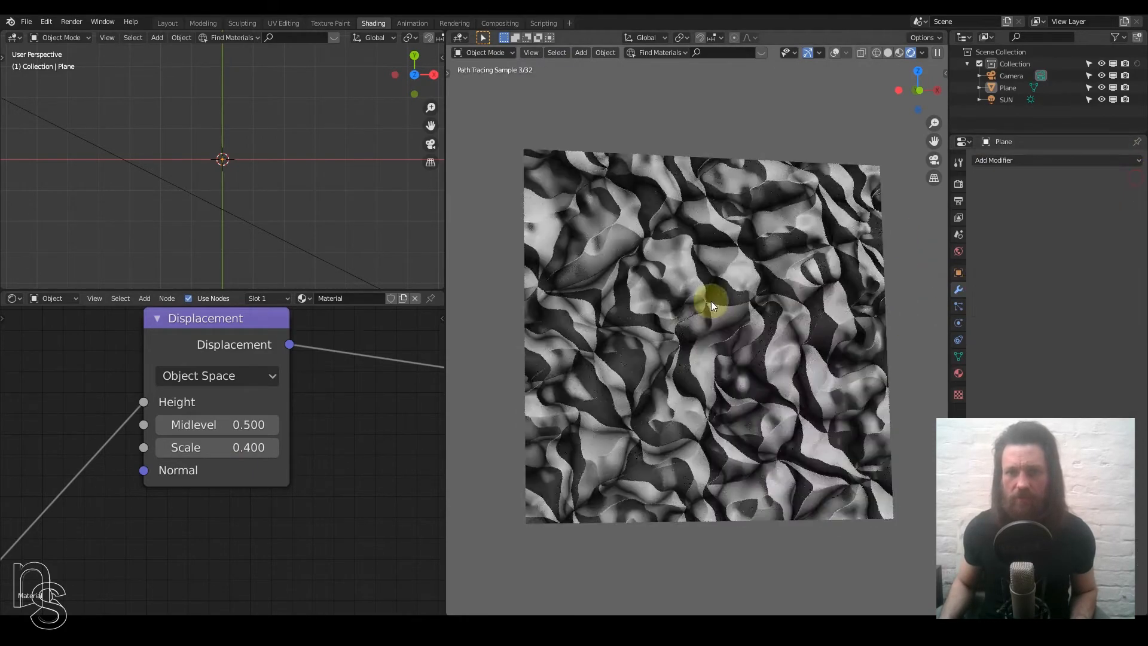
mouse_move(737, 317)
middle_down()
mouse_move(563, 315)
mouse_move(813, 314)
mouse_move(751, 317)
middle_up()
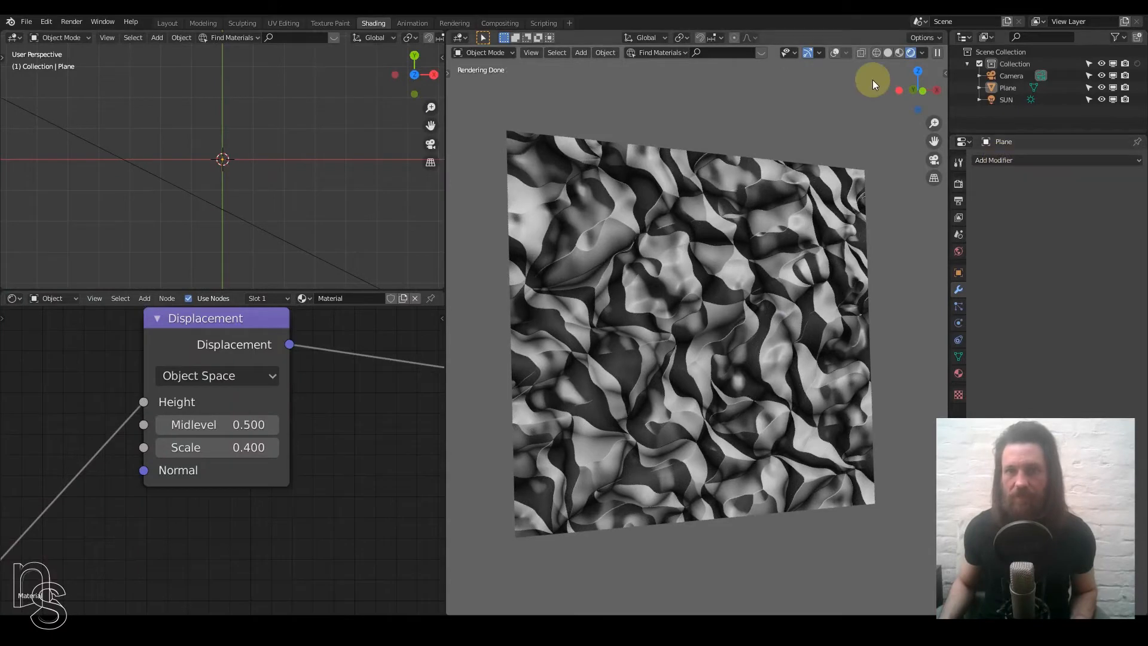
Step: Show the viewport in Solid shading and subdivide the plane's mesh three times in Edit Mode, returning to Object Mode
click(889, 53)
click(760, 279)
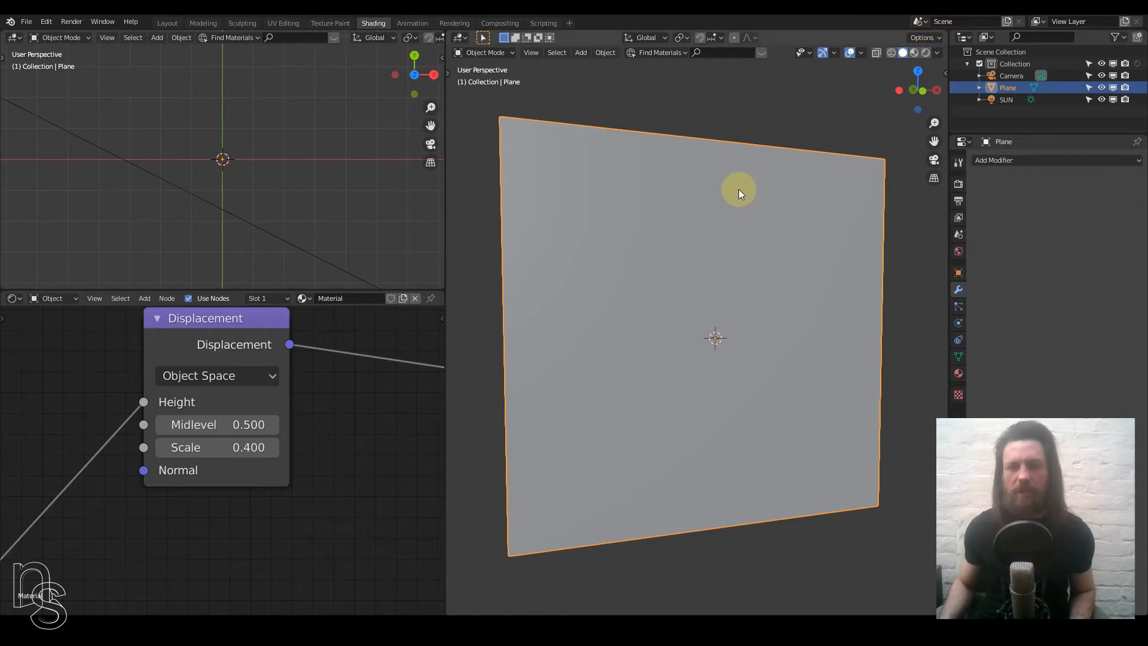
key(Tab)
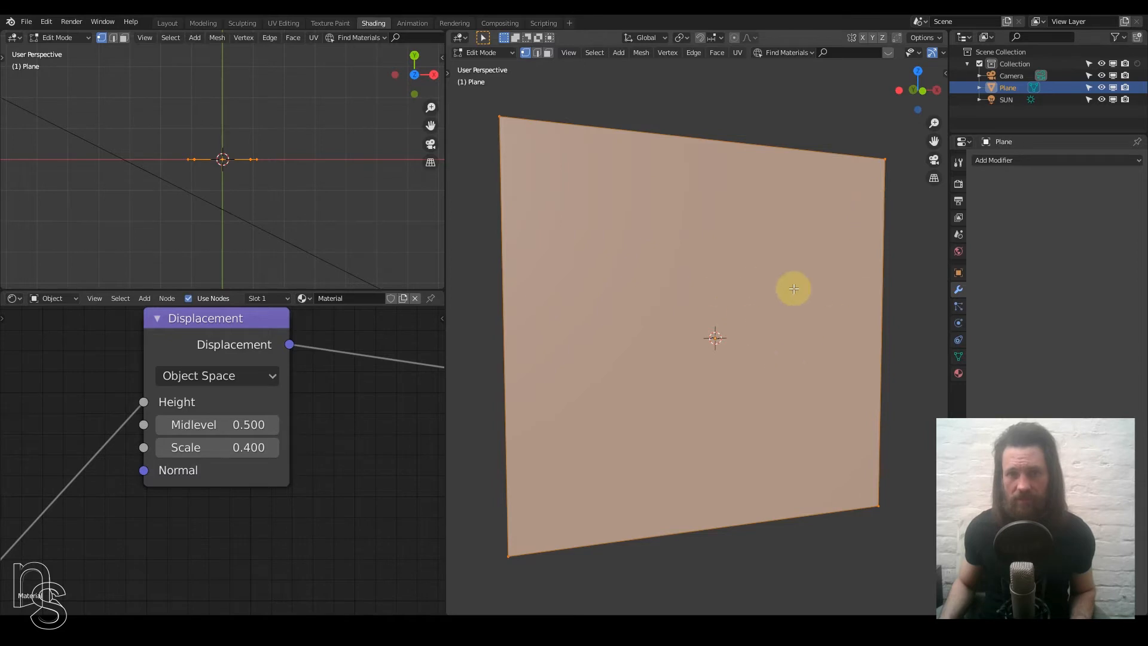
right_click(726, 244)
click(727, 244)
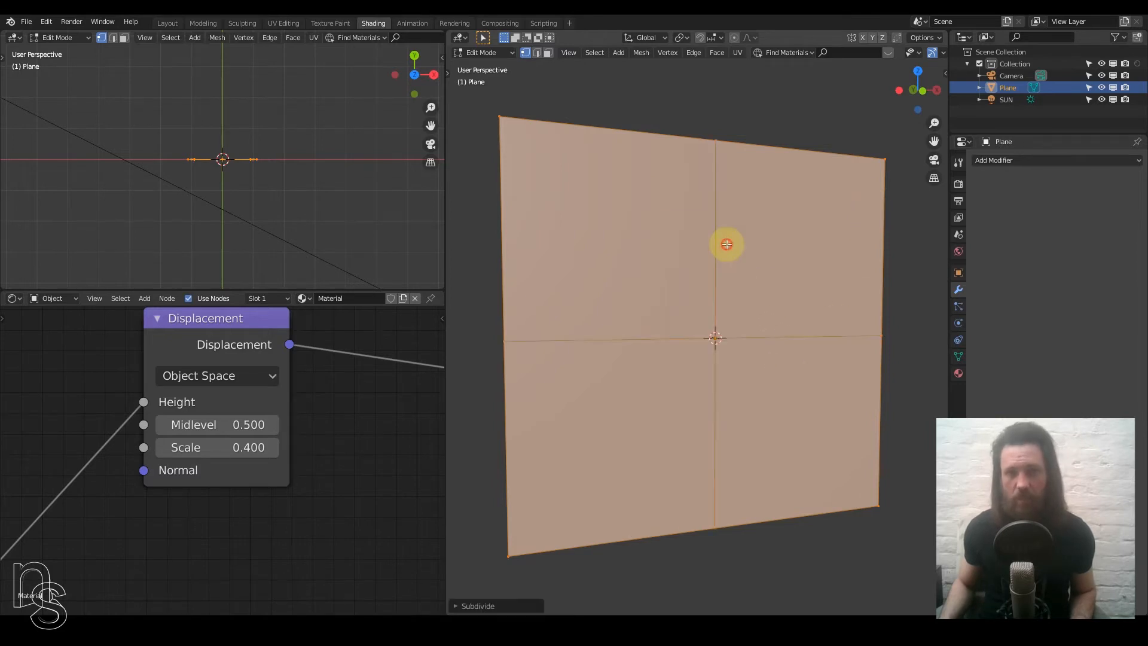
right_click(726, 243)
click(725, 248)
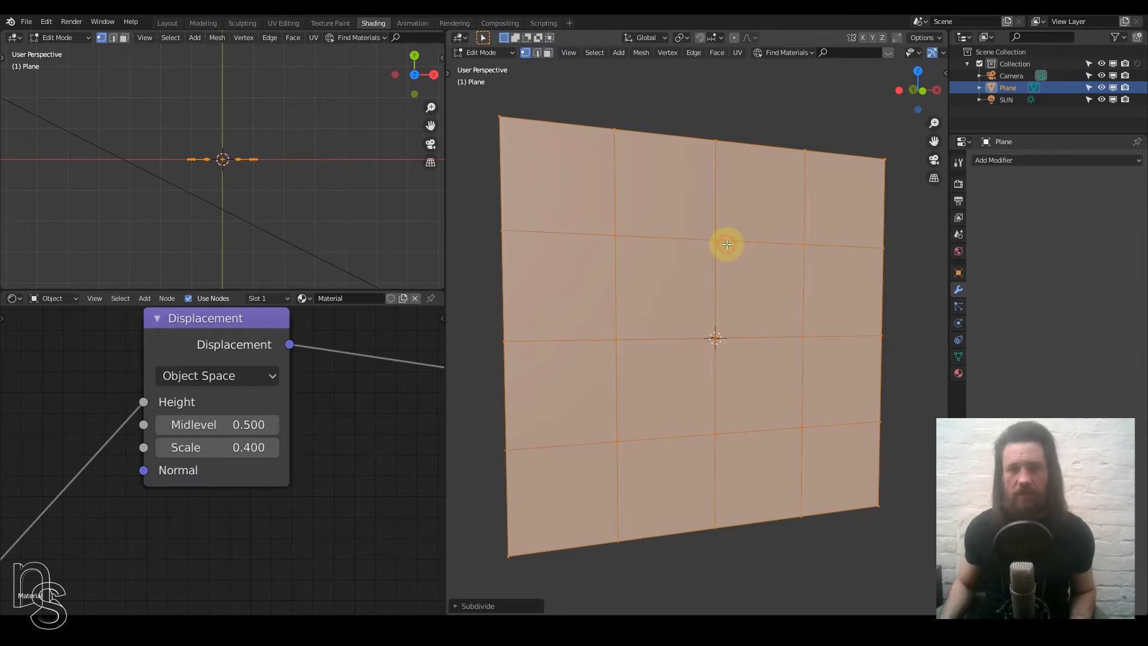
key(shift+r)
key(Tab)
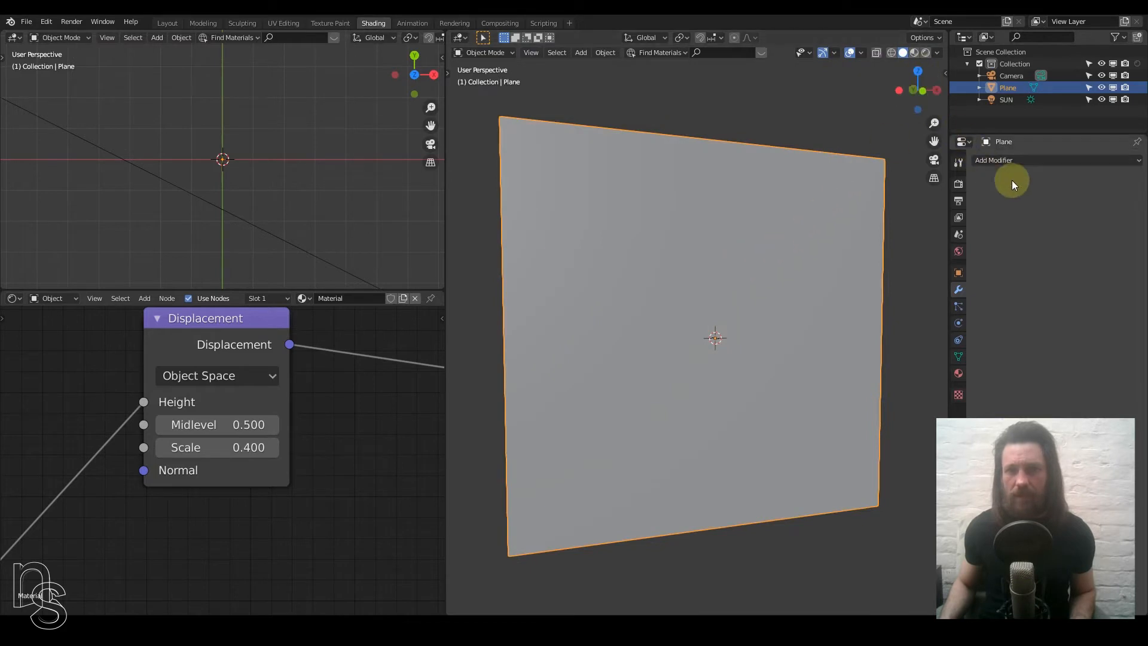
Step: Add a Subdivision Surface modifier to the plane, raise its viewport level and turn off Adaptive subdivision
click(1008, 162)
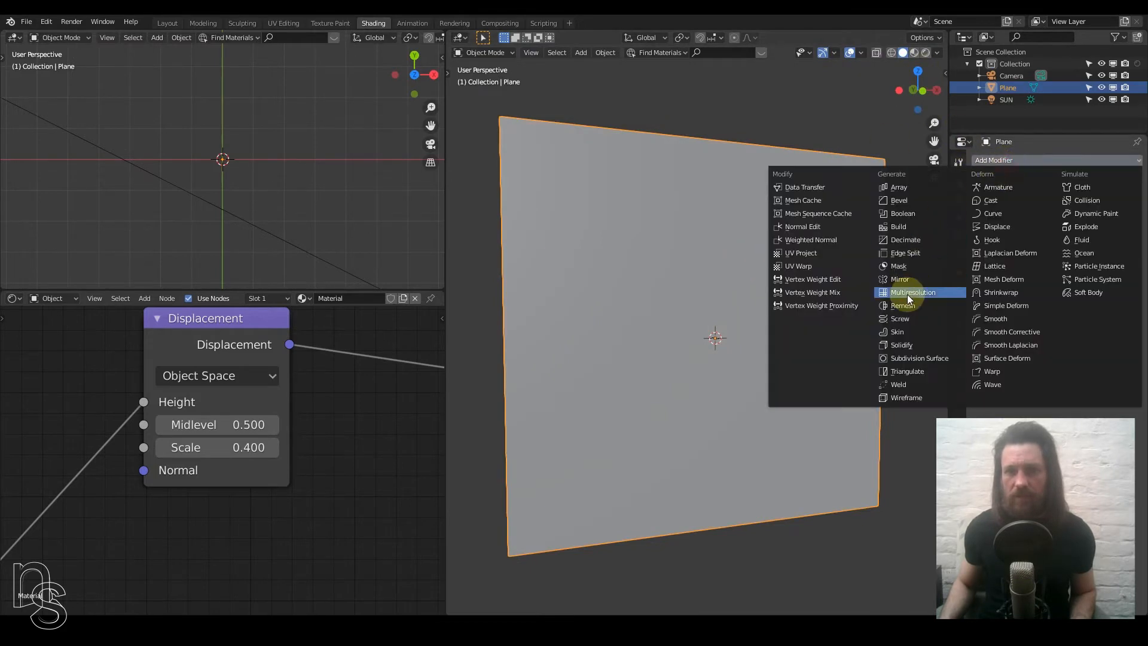
click(934, 357)
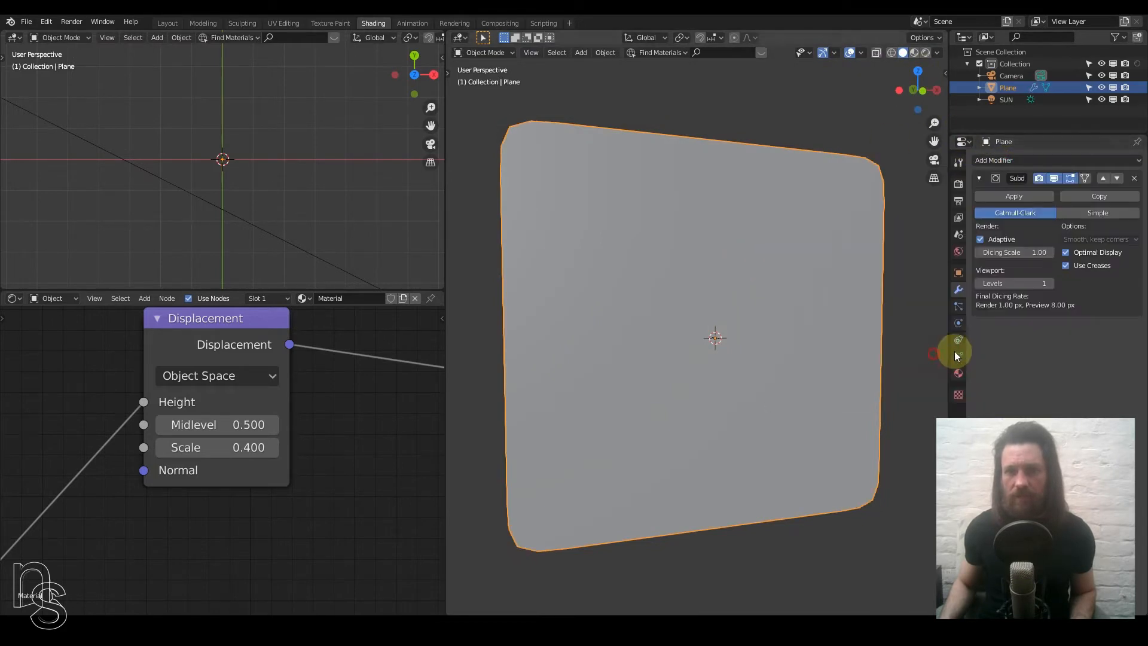
click(1050, 283)
click(980, 239)
Step: Set the Cycles render feature set to Supported and return to the plane's modifier settings
click(958, 184)
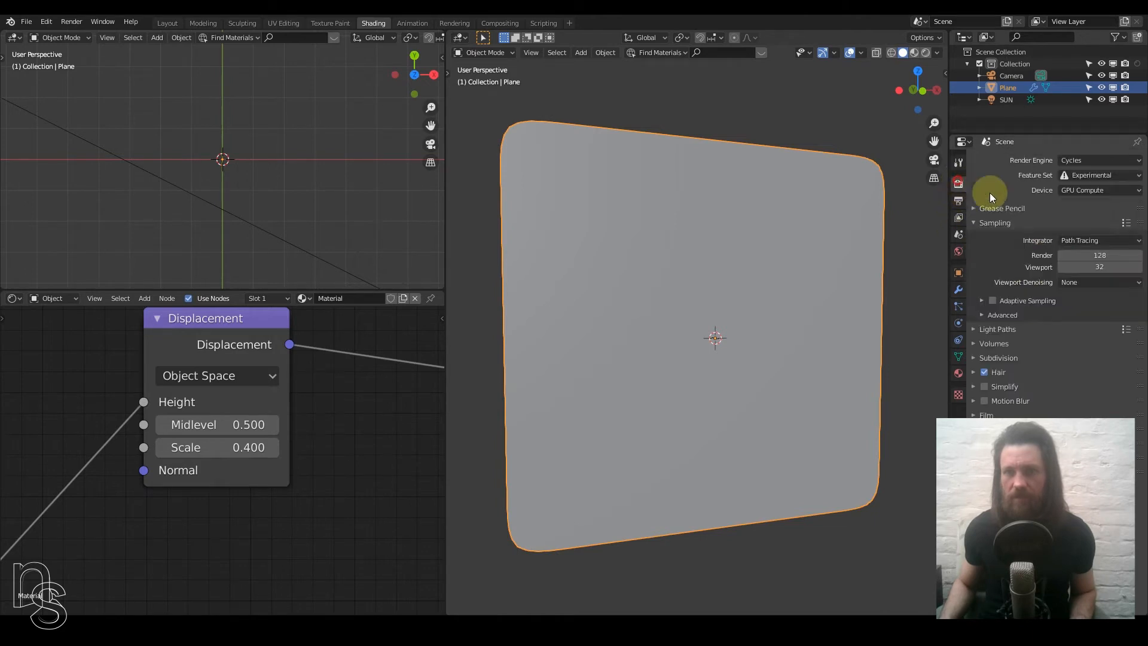
click(1106, 176)
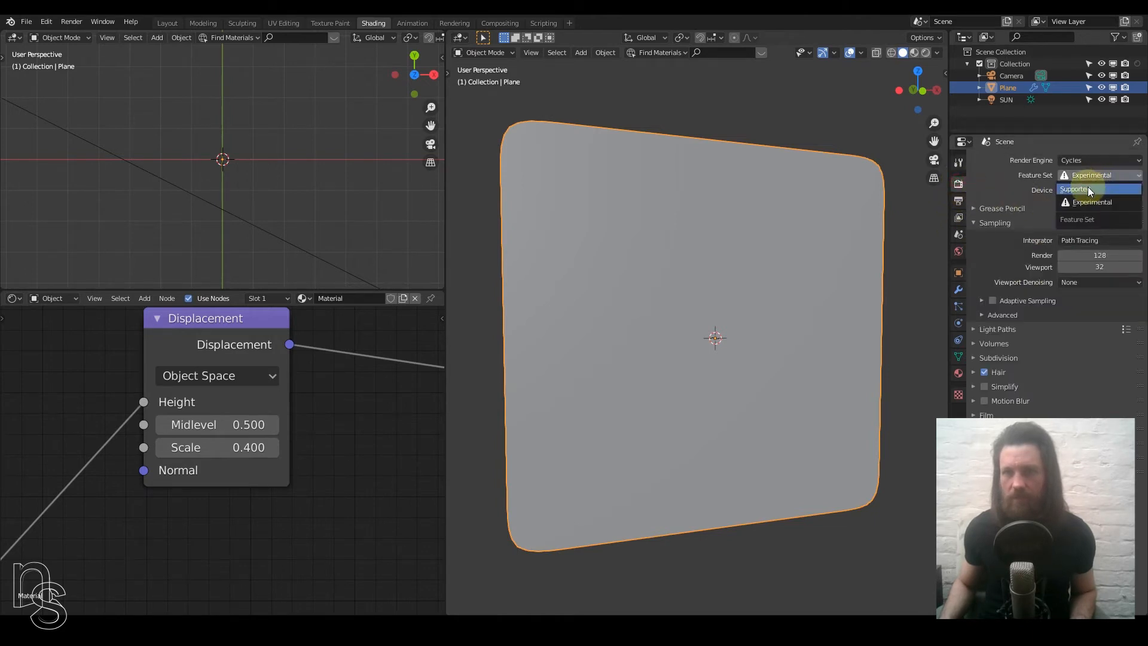
click(1088, 186)
click(959, 290)
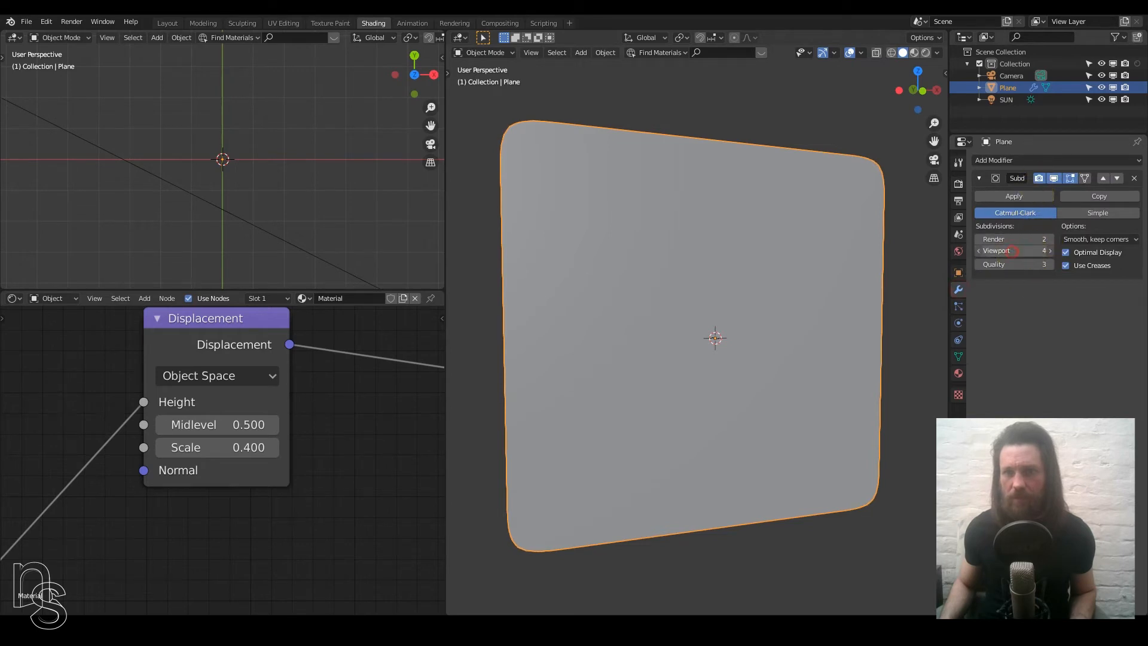
Step: Raise the plane's Subdivision viewport level to 6 and show the displaced surface in Rendered shading
drag(1015, 251, 1034, 251)
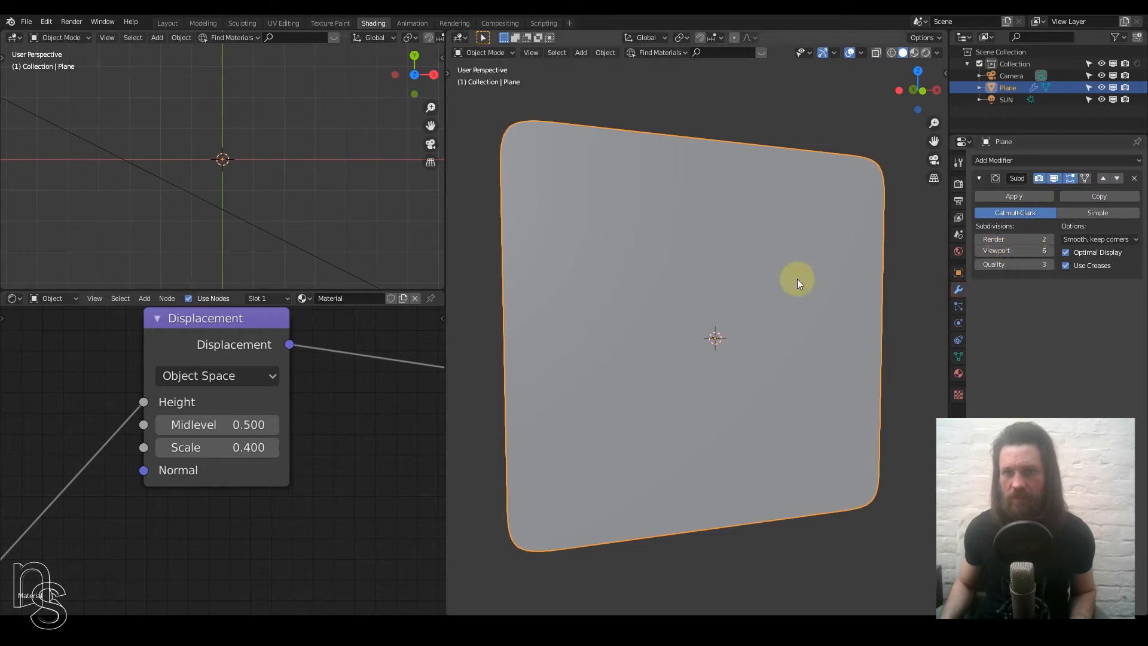
click(926, 54)
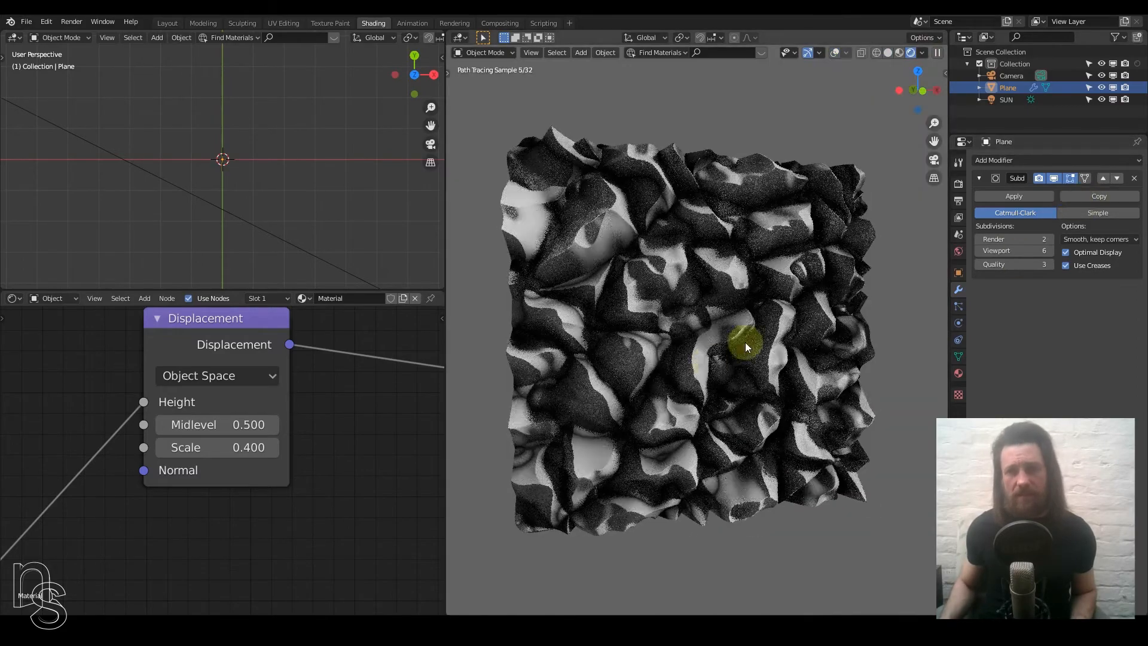
mouse_move(716, 339)
middle_down()
mouse_move(649, 322)
mouse_move(952, 281)
mouse_move(668, 393)
mouse_move(729, 415)
mouse_move(674, 385)
mouse_move(692, 343)
mouse_move(666, 344)
mouse_move(723, 357)
middle_up()
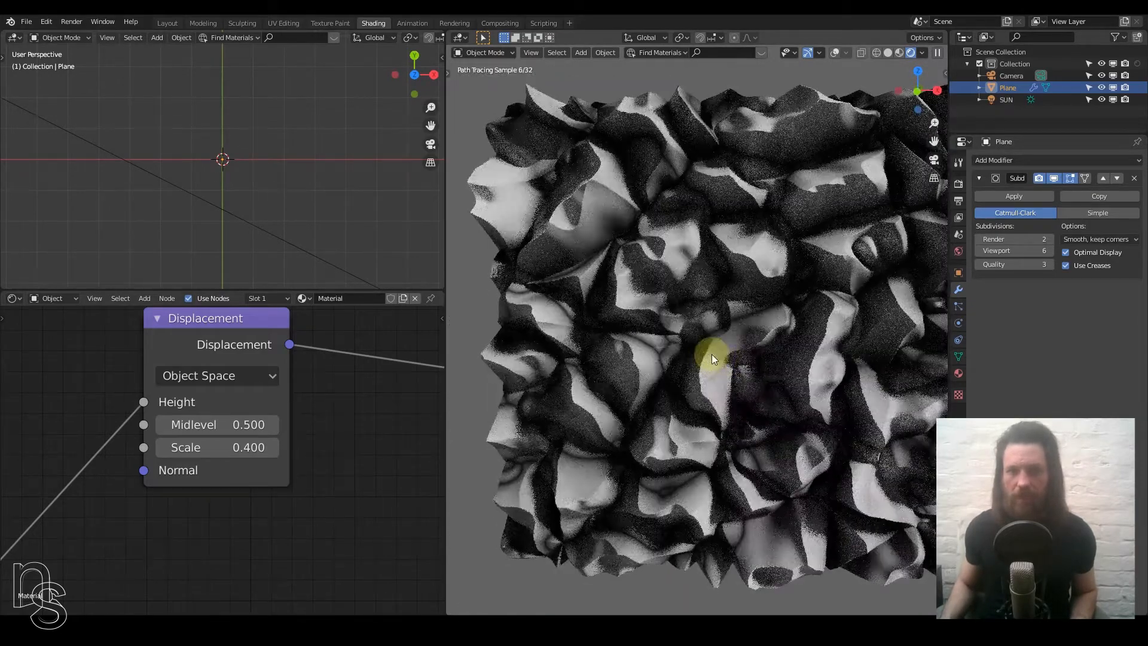
Step: Set Detail to 16 on both Noise Texture nodes that distort the Voronoi coordinates
scroll(349, 428, down, 2)
scroll(349, 428, down, 4)
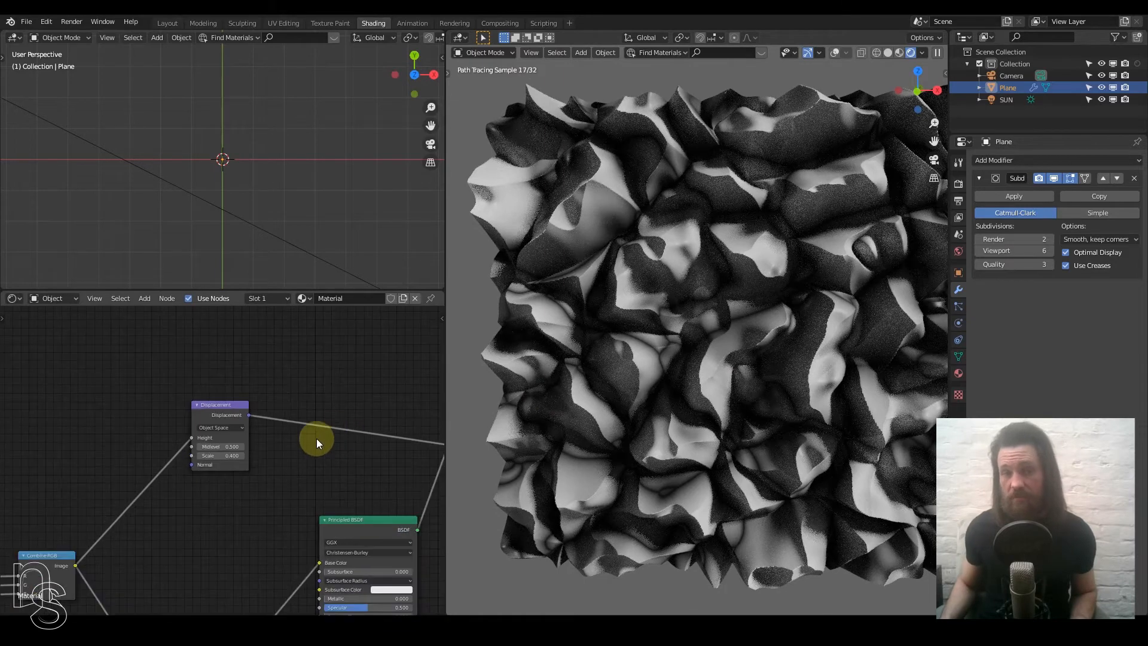
middle_drag(230, 505, 334, 475)
middle_drag(191, 491, 267, 476)
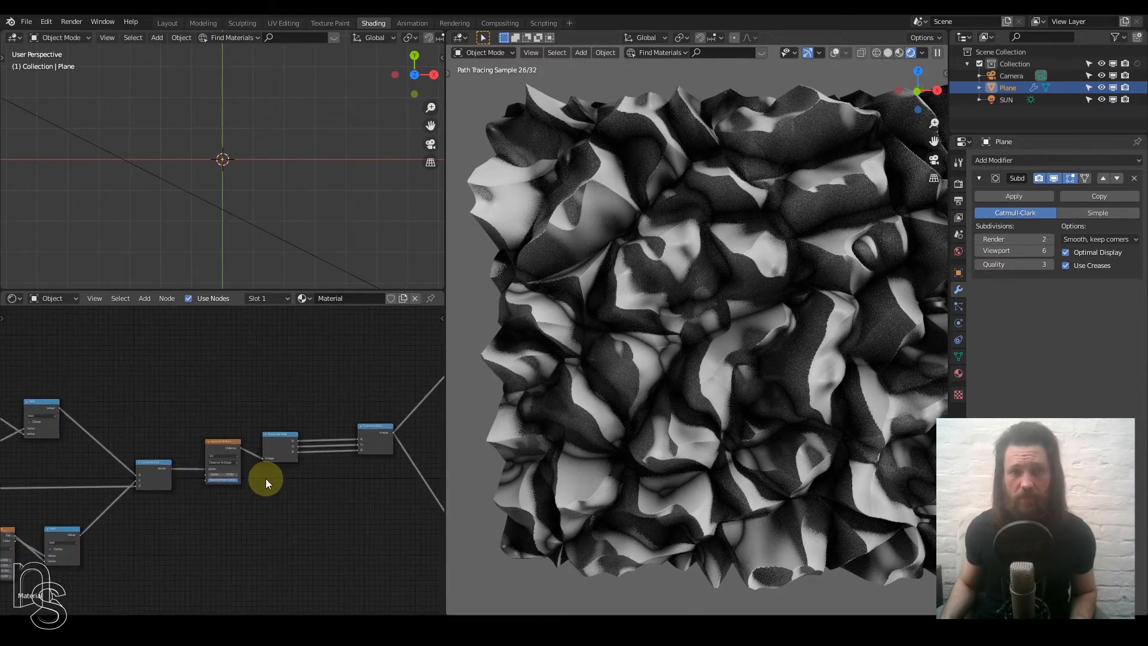
scroll(313, 466, up, 8)
scroll(242, 422, up, 4)
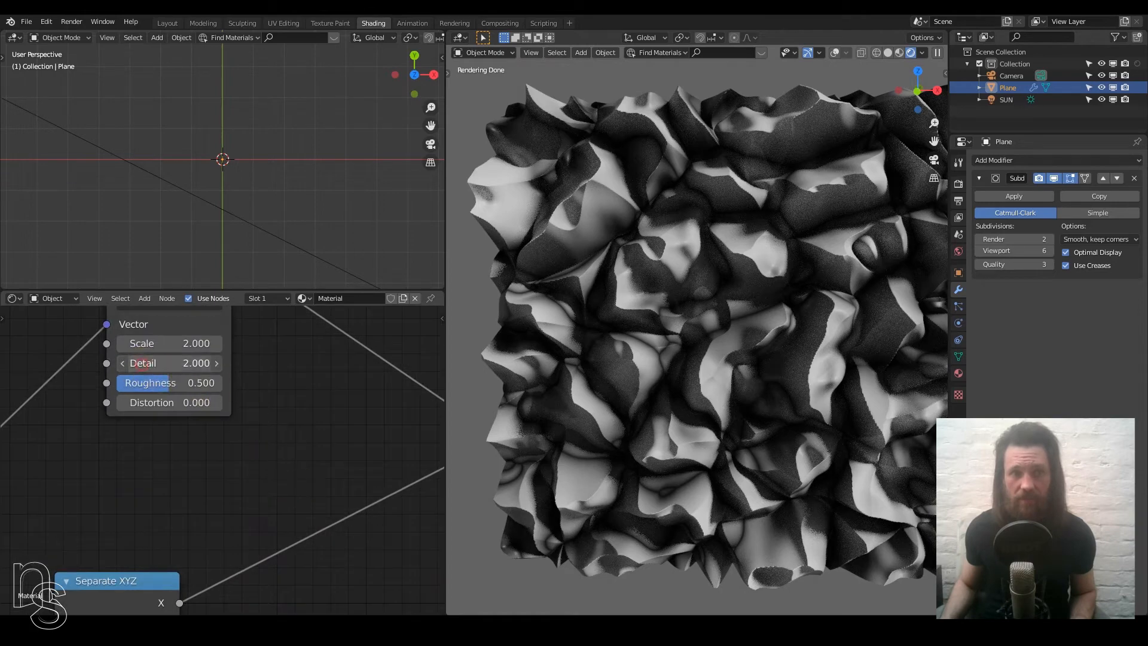
scroll(143, 514, down, 10)
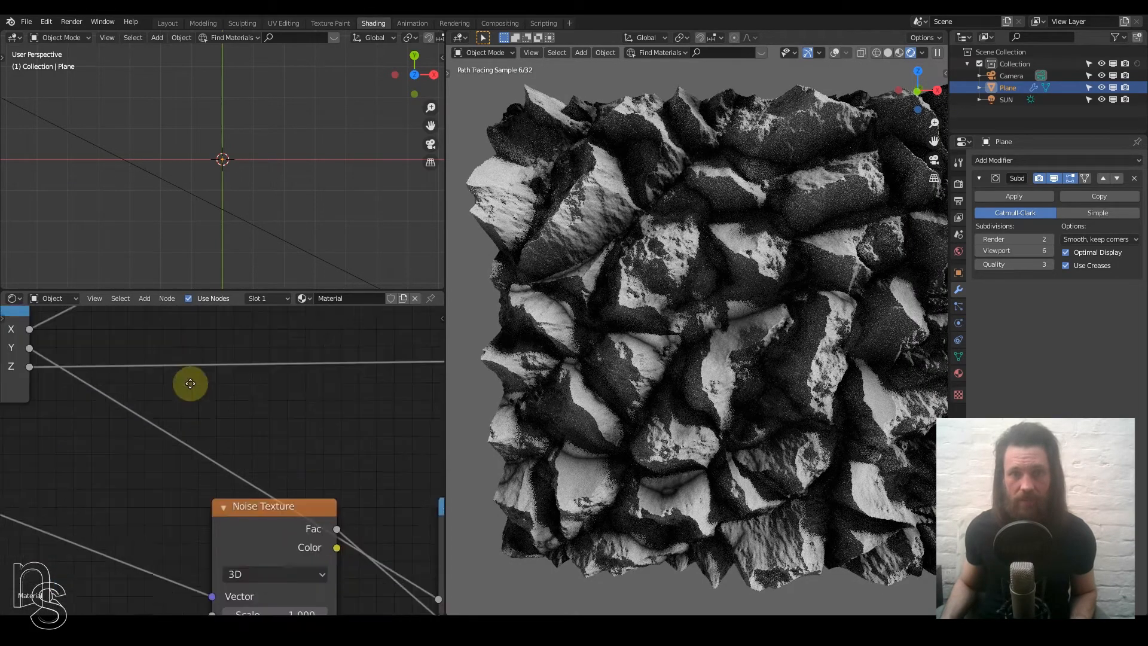
scroll(207, 511, down, 5)
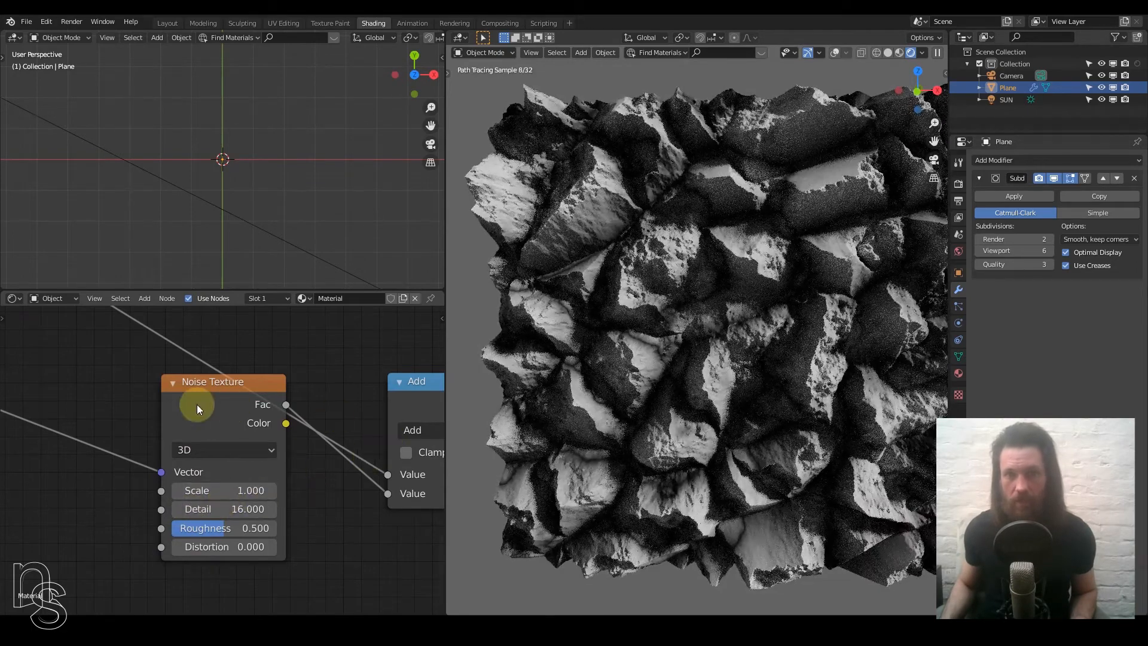
Step: Try Voronoi Texture scales of 1 and 2, set the Scale to 1.5 and view the surface from the side
scroll(196, 404, down, 6)
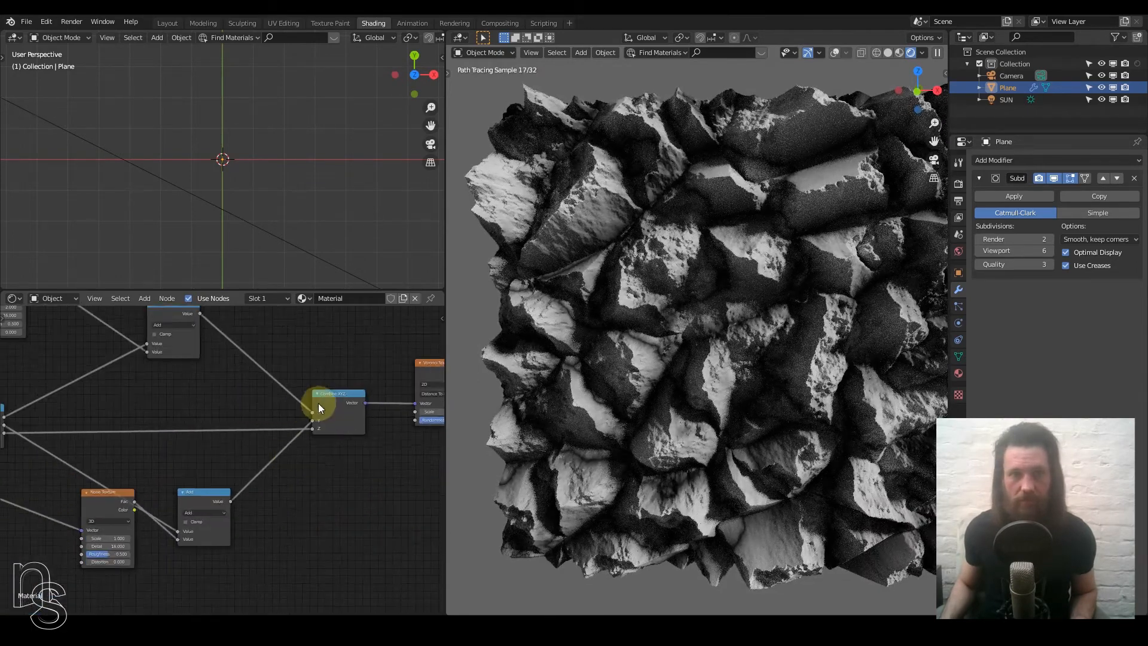
scroll(299, 424, up, 4)
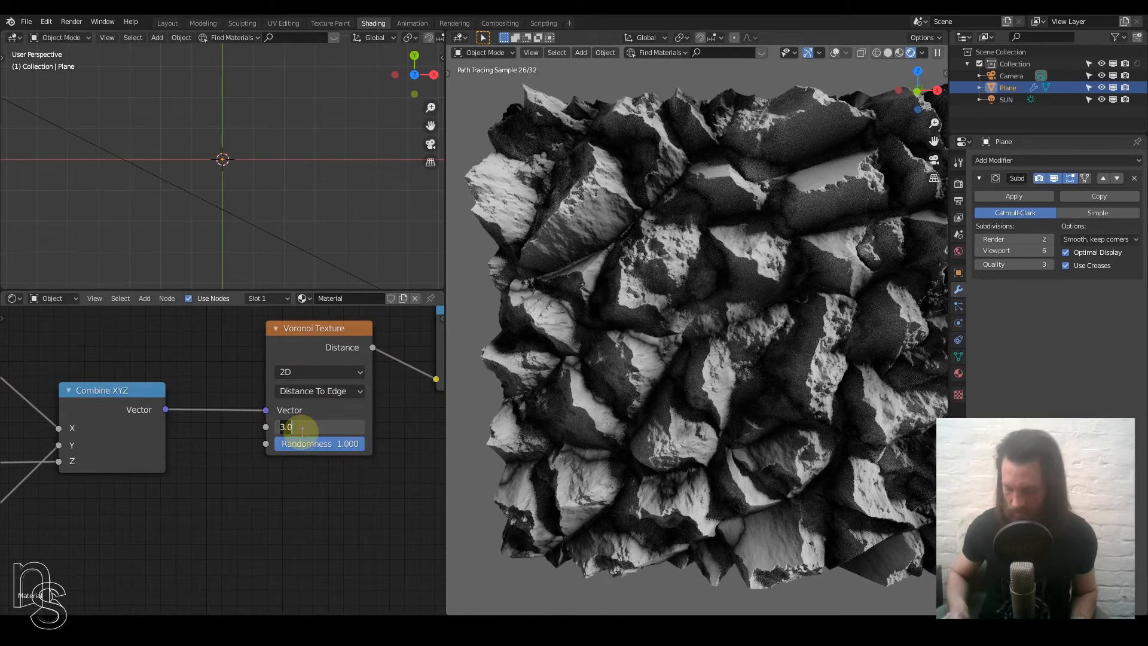
click(300, 427)
text(1.0)
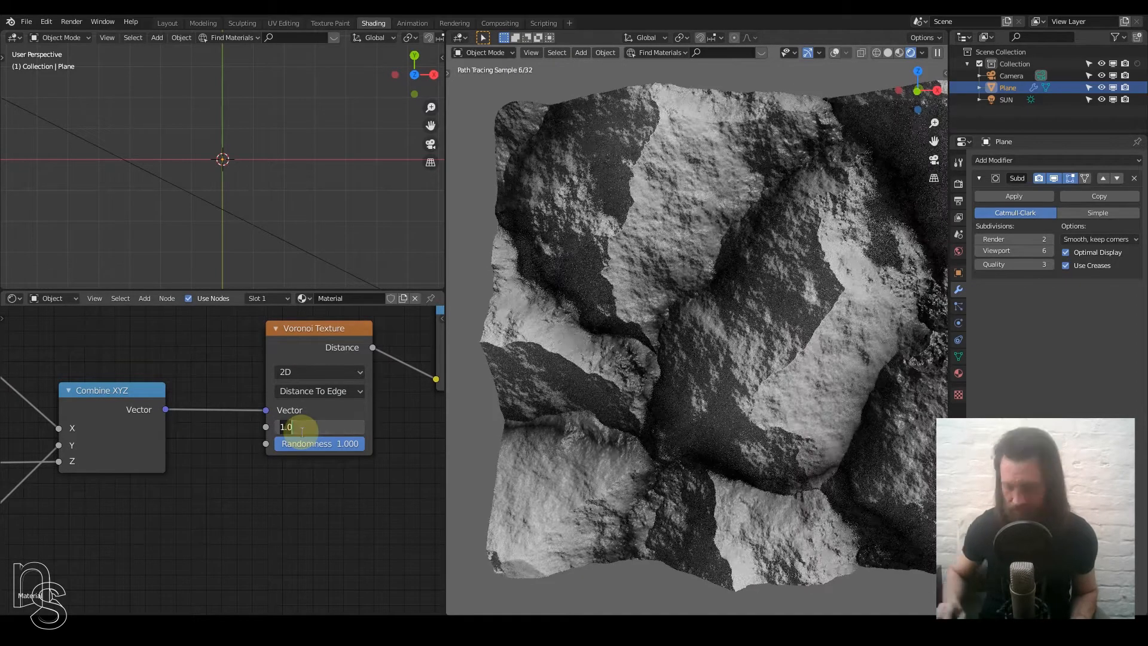
text(2)
key(Return)
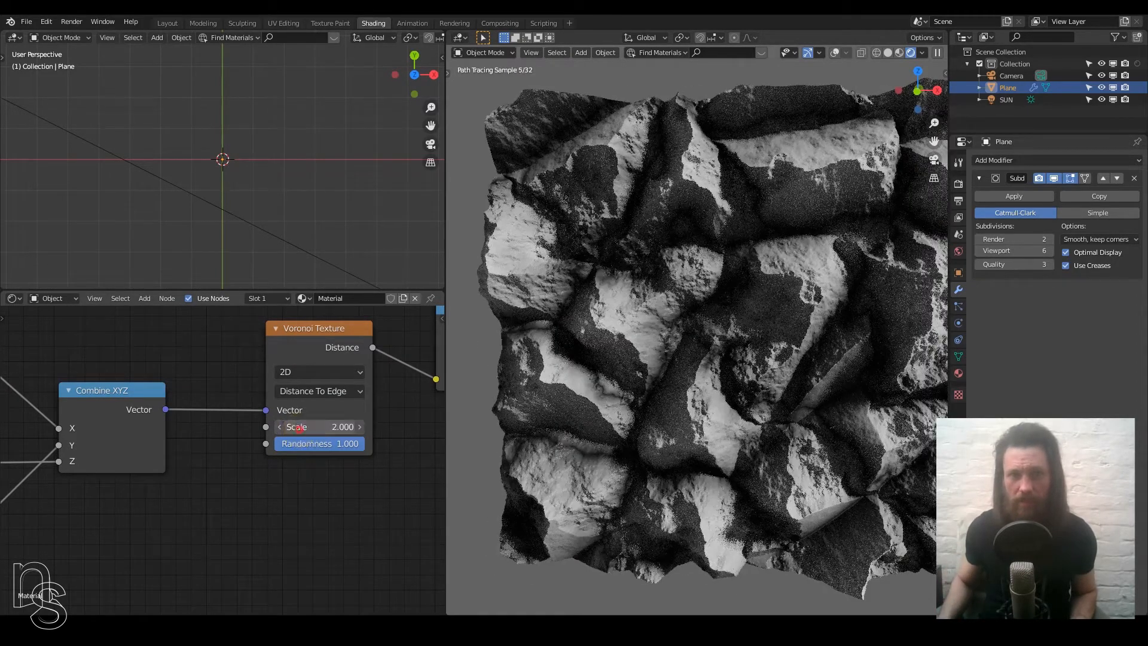
key(Return)
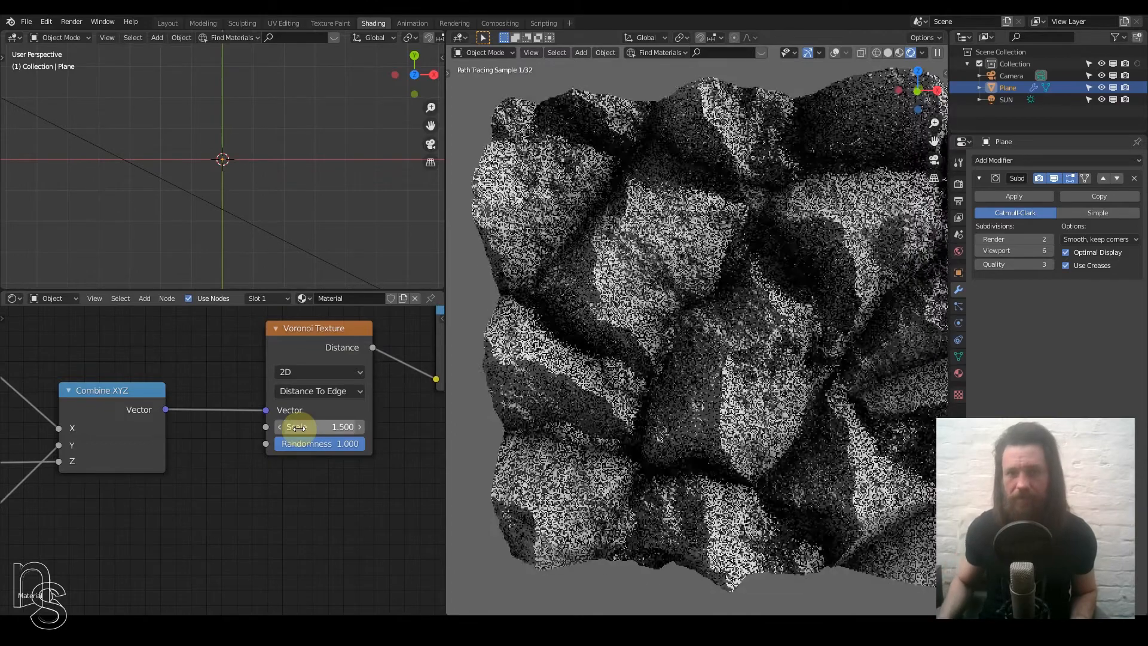
click(691, 322)
middle_drag(697, 320, 662, 412)
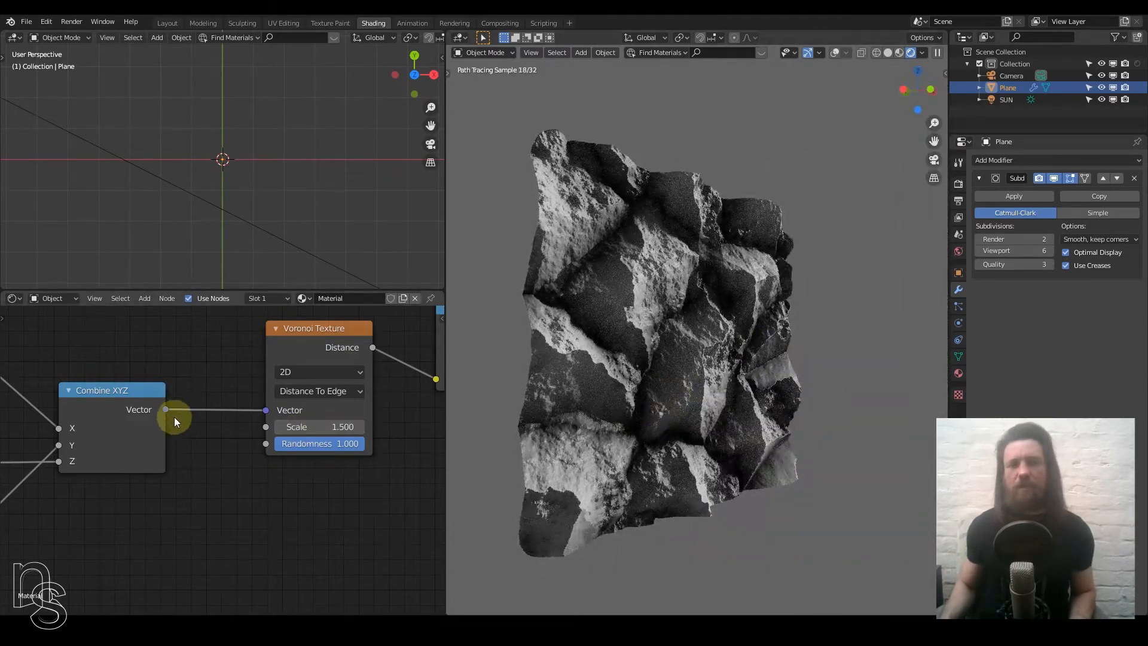
Step: Move the shader-side nodes and the Combine RGB node farther along to open a gap after Separate RGB
scroll(183, 425, down, 7)
middle_drag(274, 437, 368, 438)
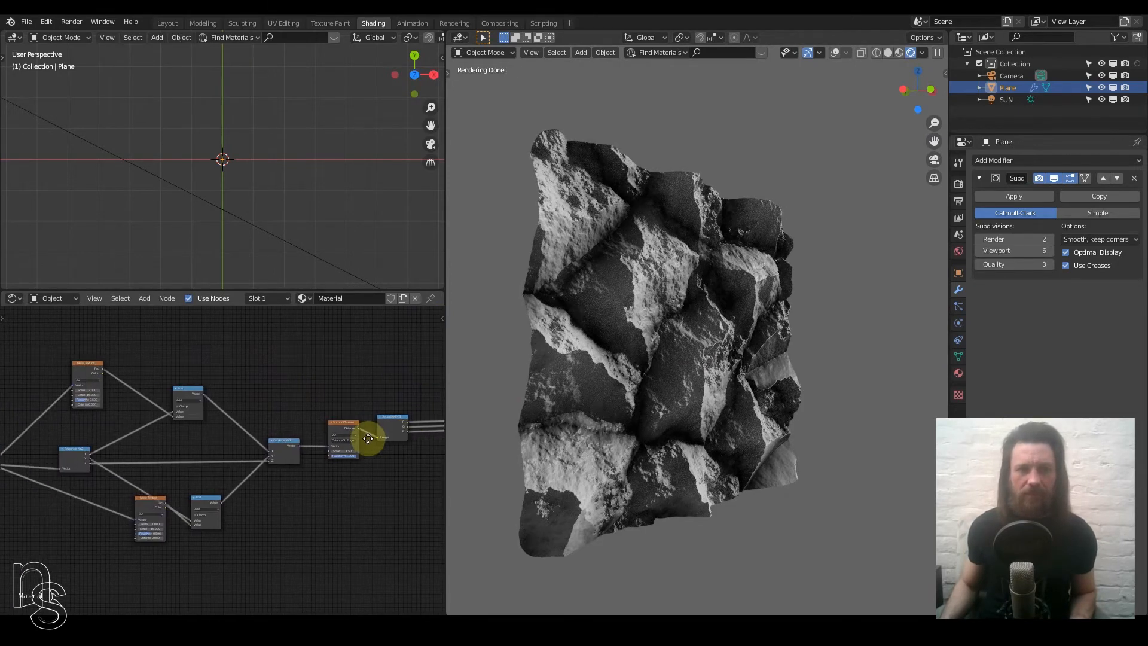
scroll(282, 469, down, 2)
middle_drag(264, 469, 106, 458)
drag(331, 511, 367, 375)
scroll(260, 447, up, 5)
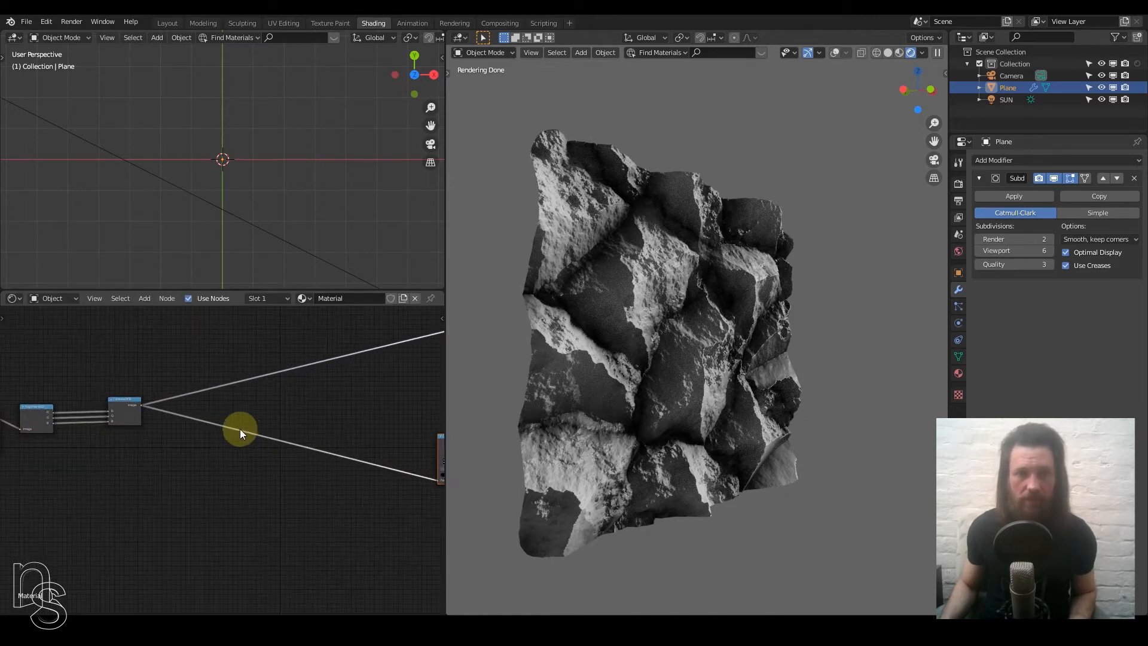
middle_drag(239, 428, 274, 450)
scroll(274, 450, up, 2)
middle_drag(168, 491, 336, 462)
drag(351, 434, 449, 442)
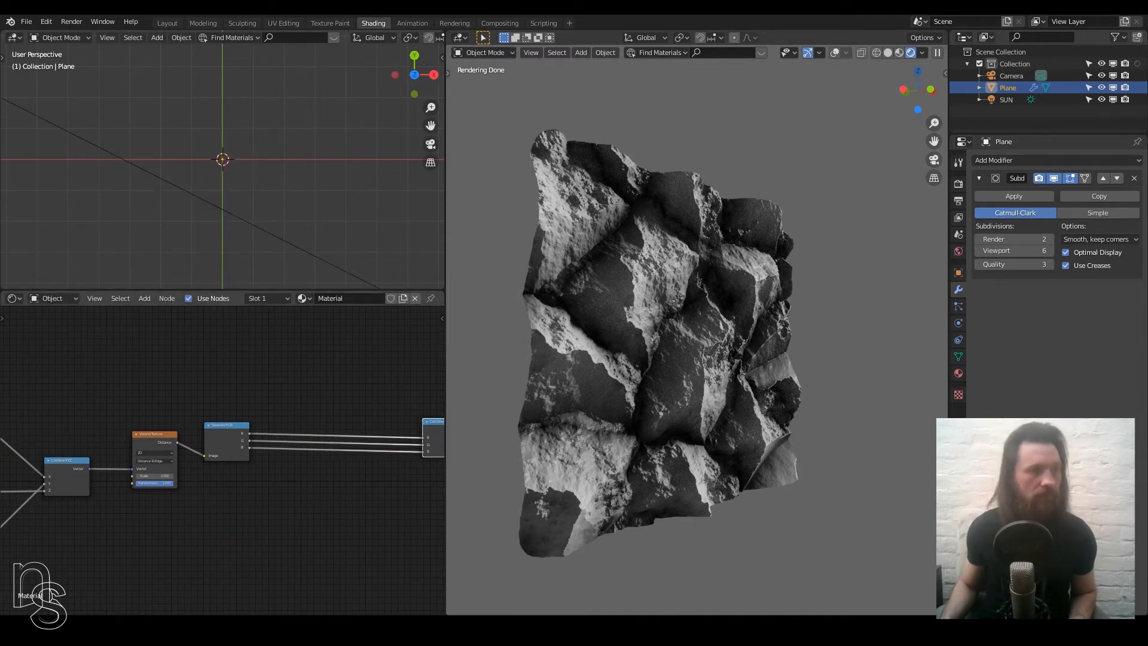
scroll(268, 422, up, 3)
middle_drag(320, 417, 282, 446)
scroll(84, 512, down, 4)
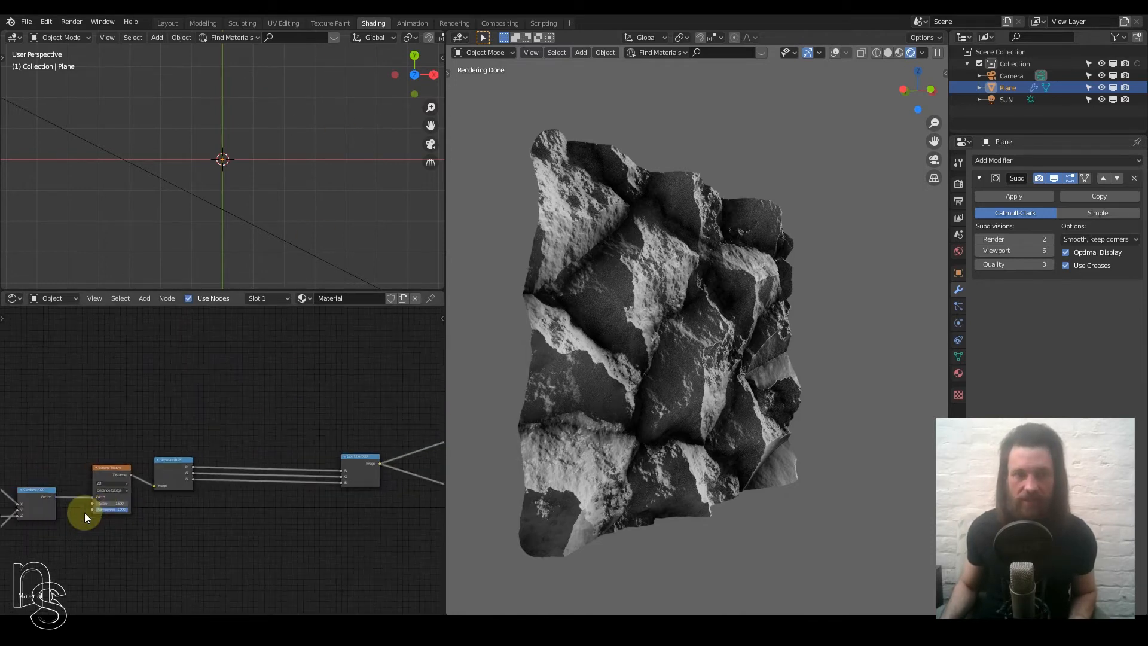
Step: Duplicate the upper Noise Texture and its Add node, and place the copies above the gap between Separate RGB and Combine RGB
middle_drag(196, 485, 348, 465)
middle_drag(124, 409, 373, 419)
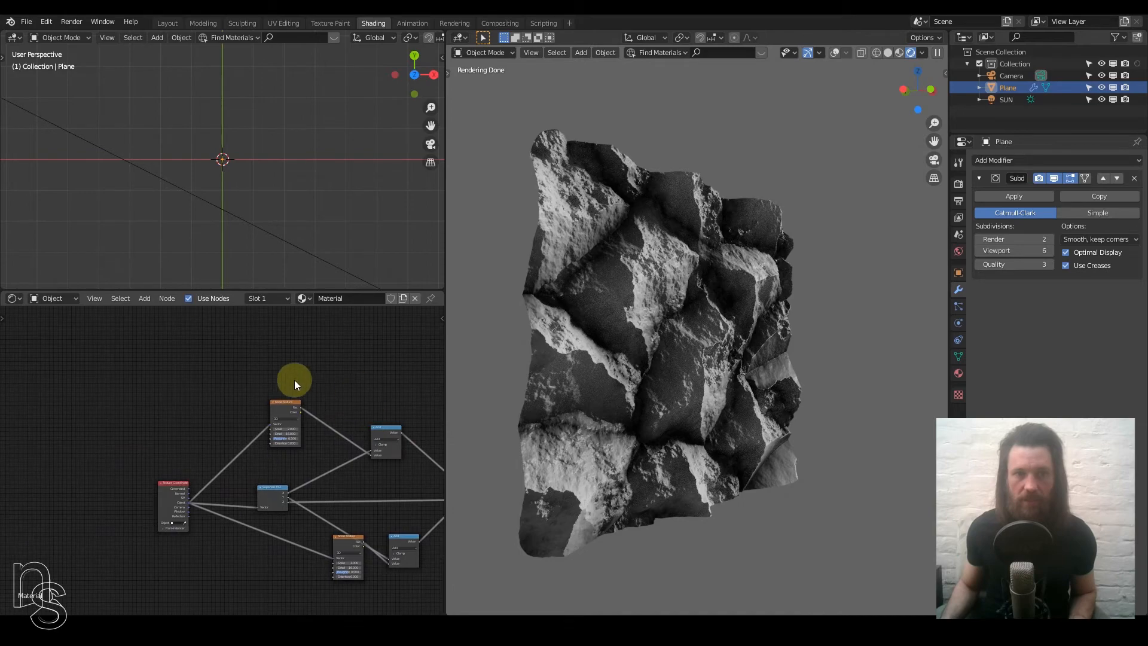
drag(264, 369, 389, 449)
middle_drag(389, 449, 27, 454)
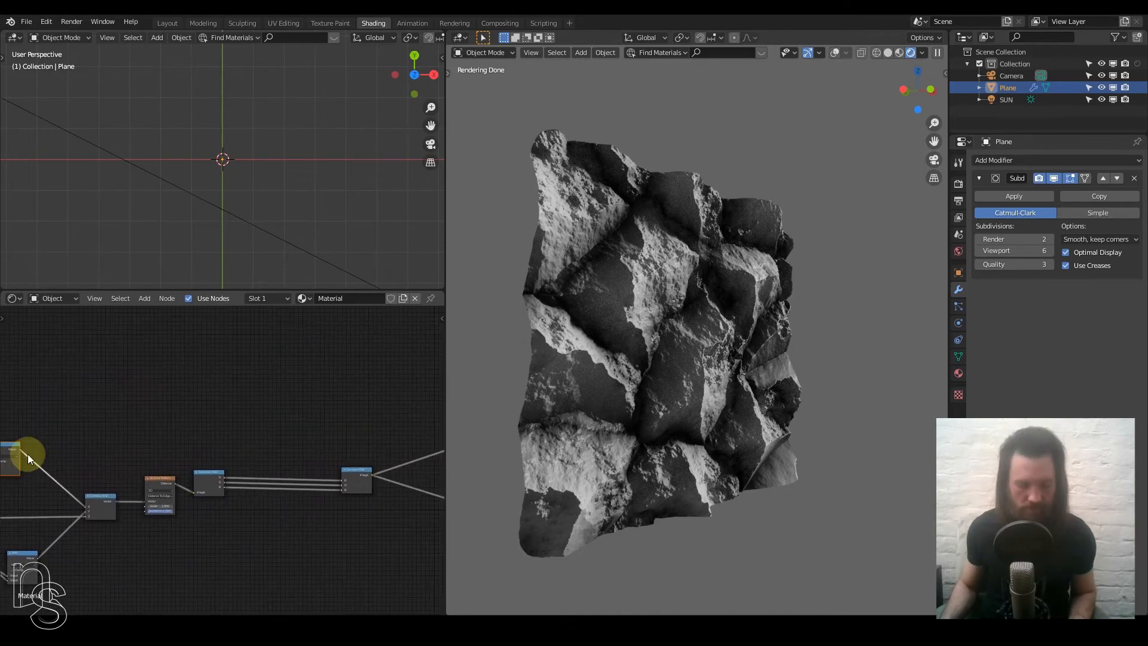
drag(27, 446, 308, 427)
click(310, 435)
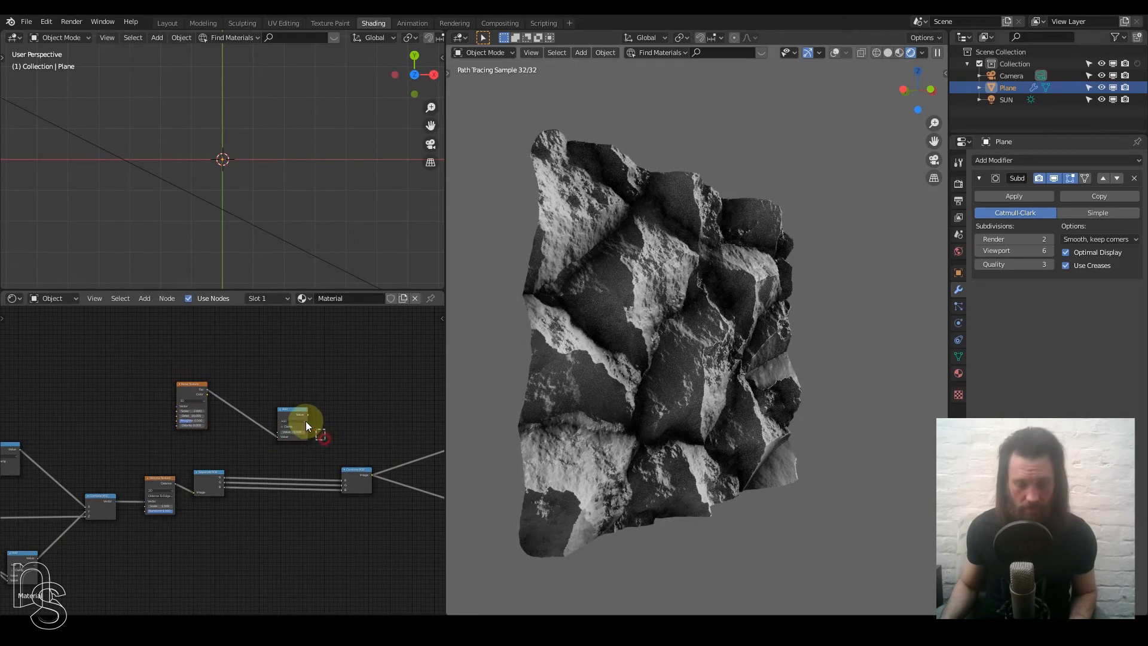
scroll(270, 439, up, 3)
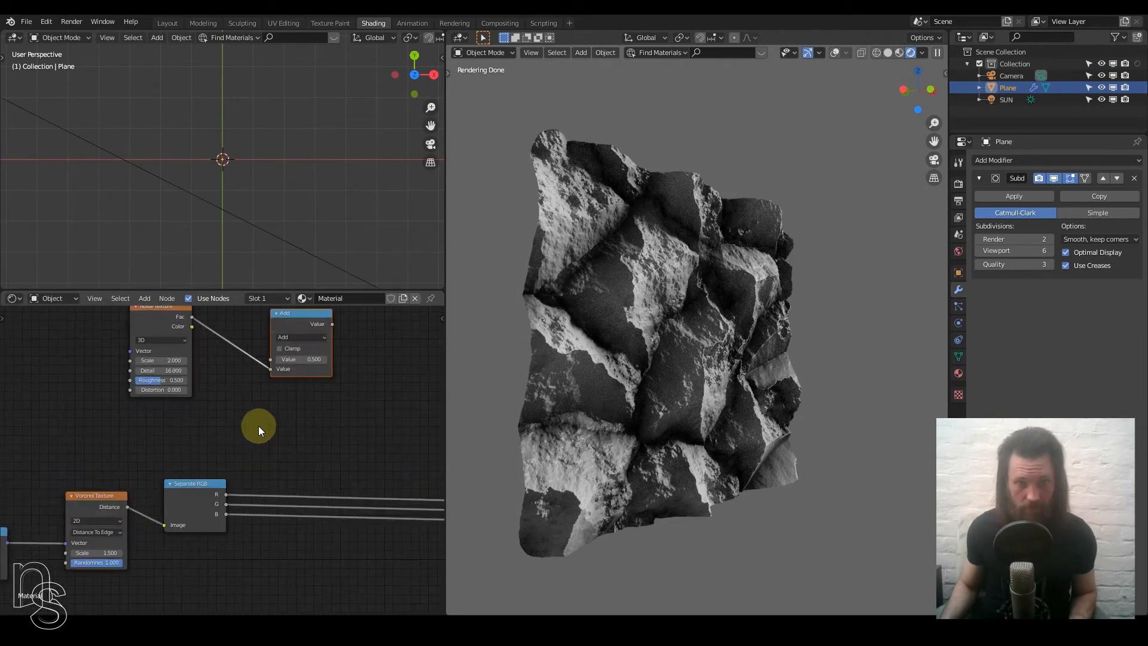
drag(175, 326, 195, 350)
middle_drag(221, 461, 206, 526)
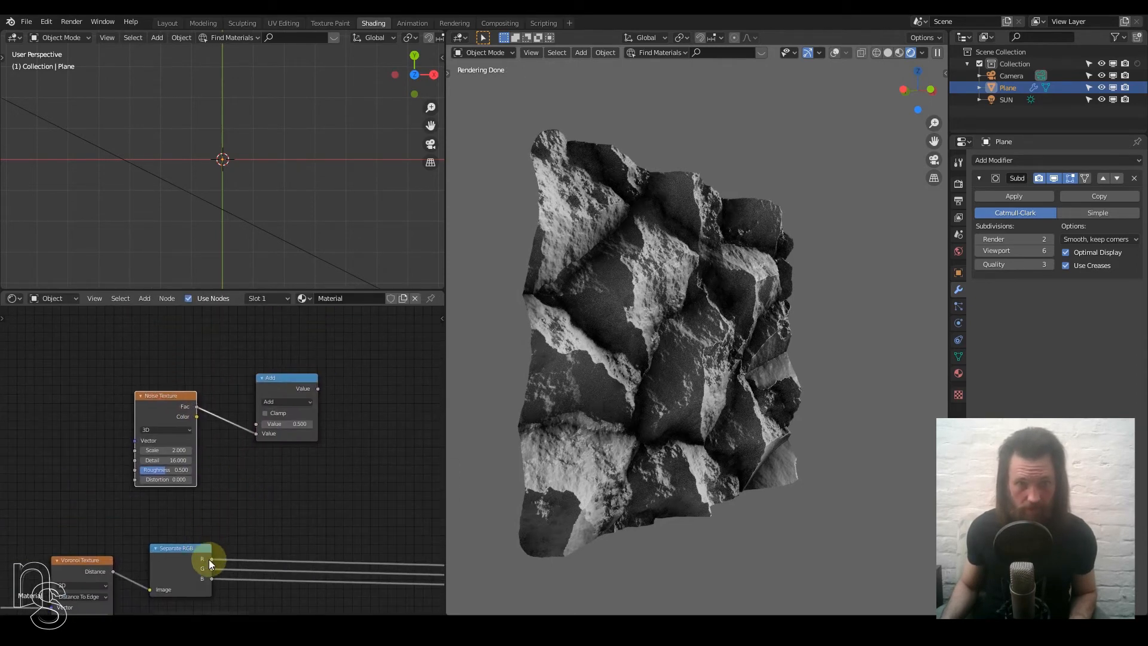
Step: Route the R channel from Separate RGB through the duplicated Add node into the R input of Combine RGB
drag(210, 558, 259, 422)
middle_drag(279, 455, 147, 437)
drag(186, 371, 325, 548)
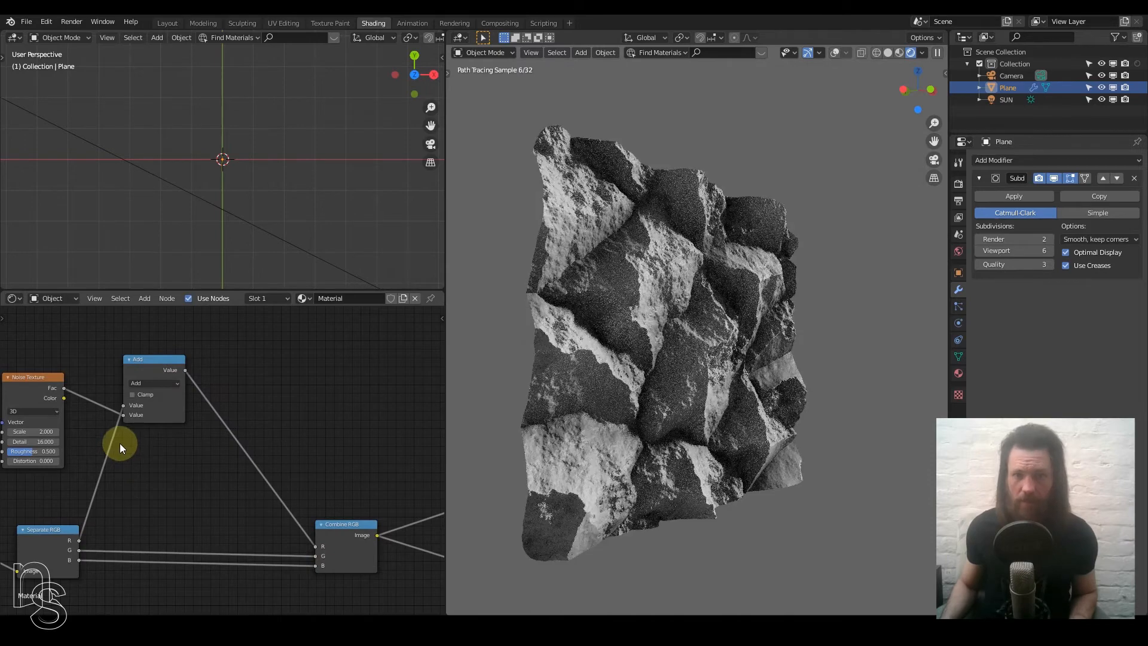
middle_drag(608, 353, 556, 370)
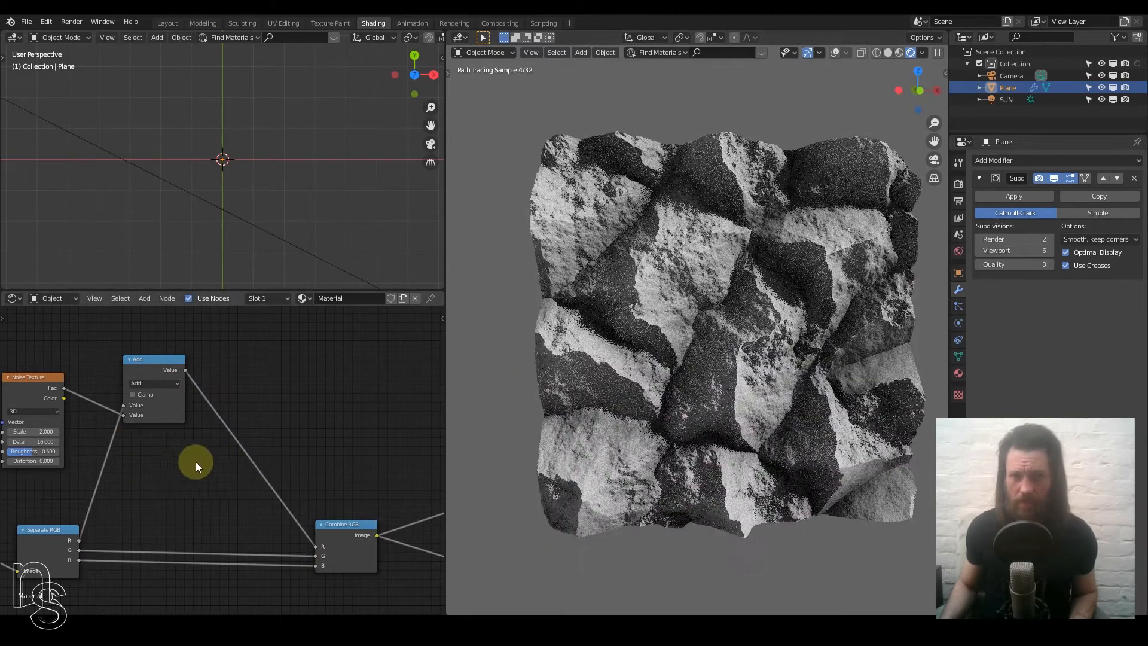
Step: Change the duplicated Add node's operation to Multiply
scroll(180, 454, up, 4)
middle_drag(157, 443, 302, 420)
scroll(269, 396, up, 3)
click(288, 345)
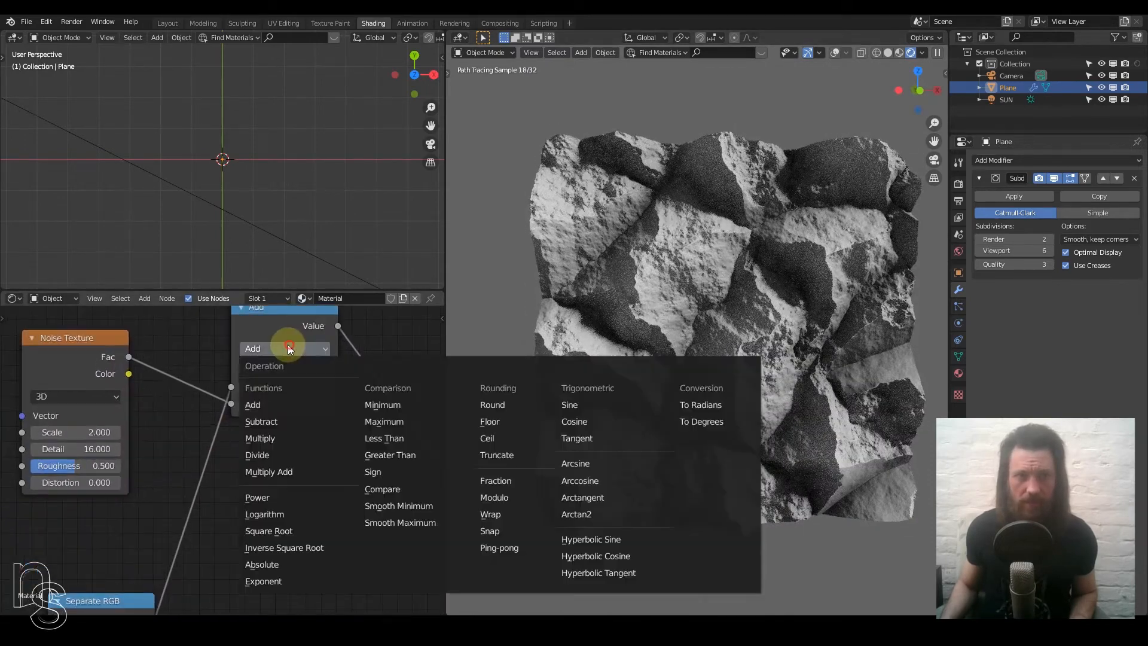
click(277, 436)
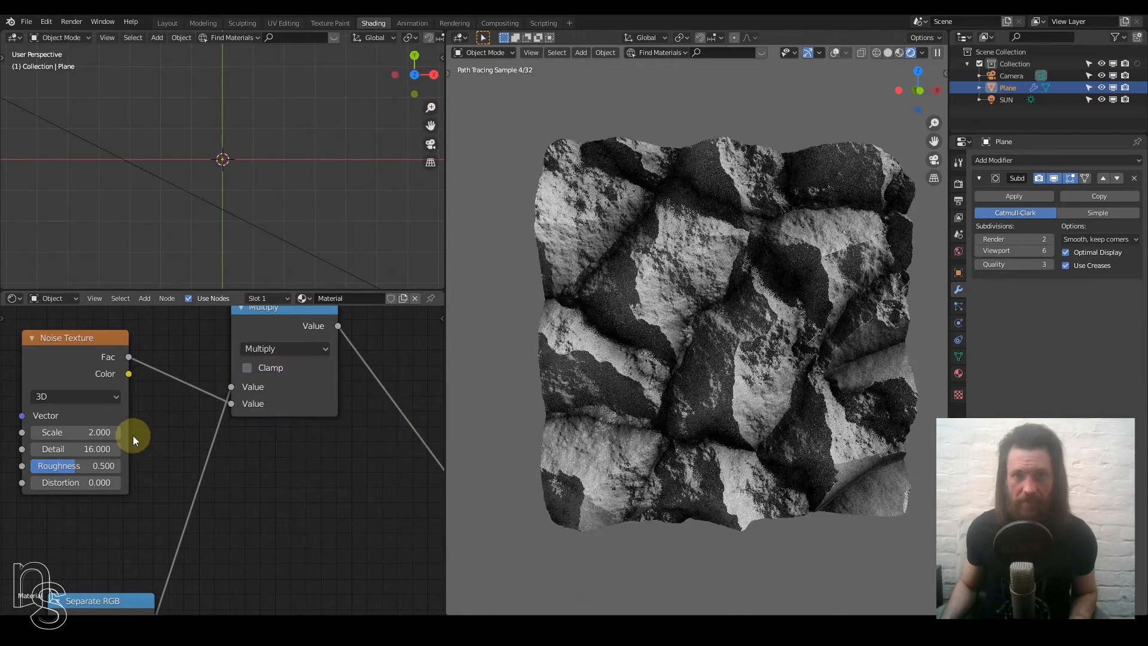
Step: Try a Scale of 11.6 and Roughness of 1 on the duplicated Noise Texture and inspect the surface up close
shift+middle_drag(650, 463, 584, 474)
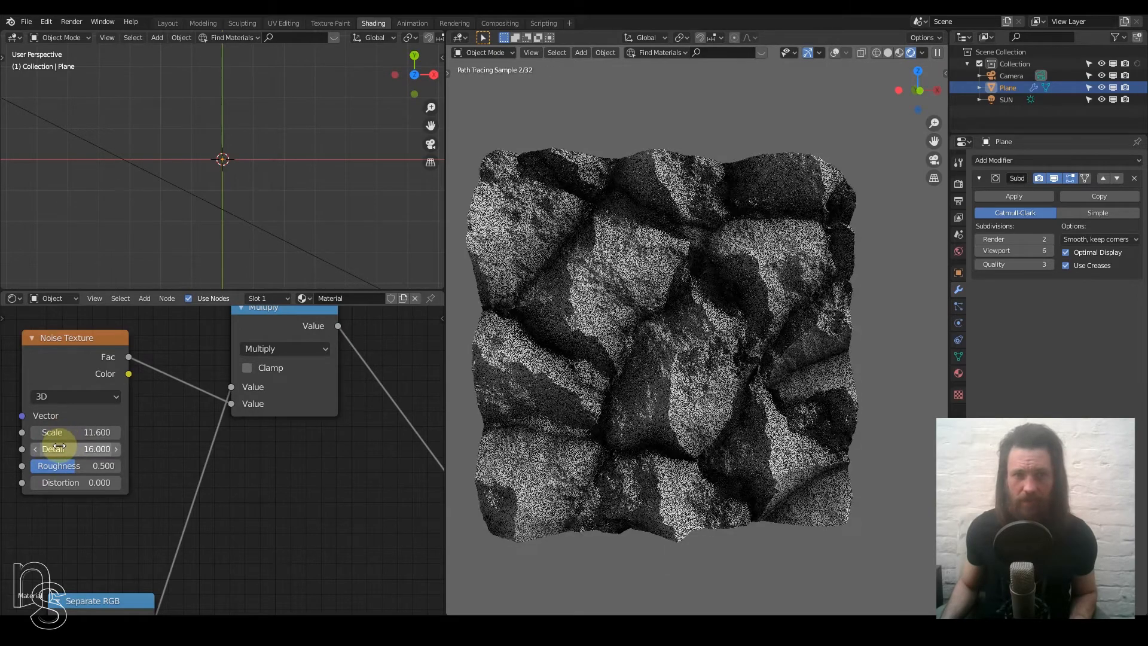
scroll(603, 405, up, 6)
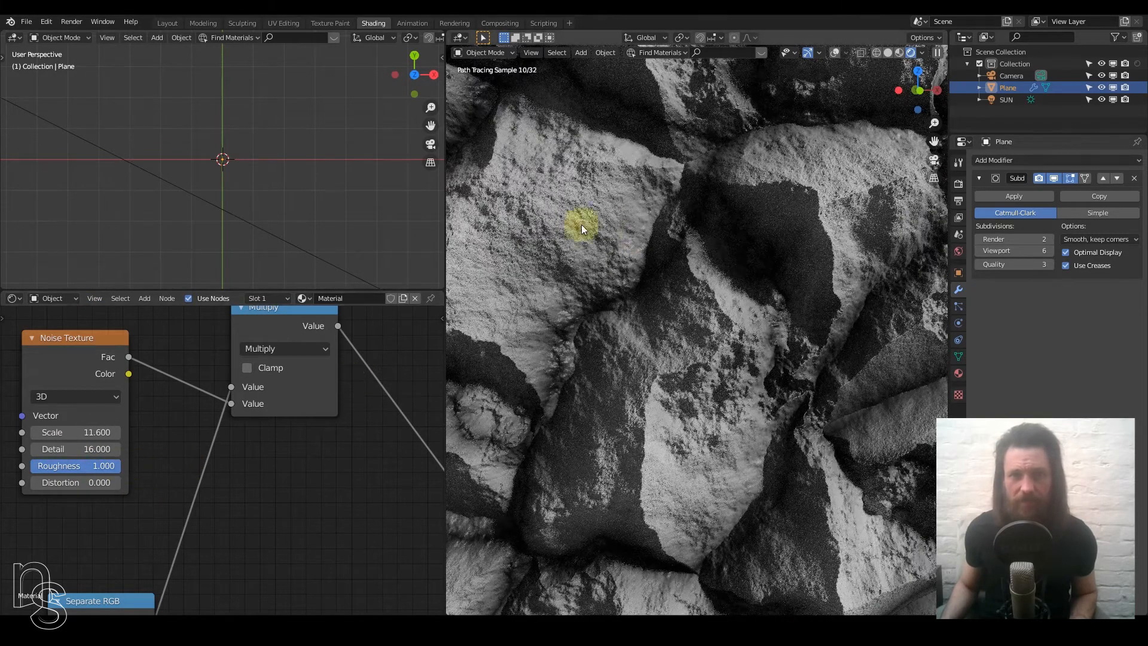
scroll(568, 228, up, 2)
scroll(547, 237, down, 2)
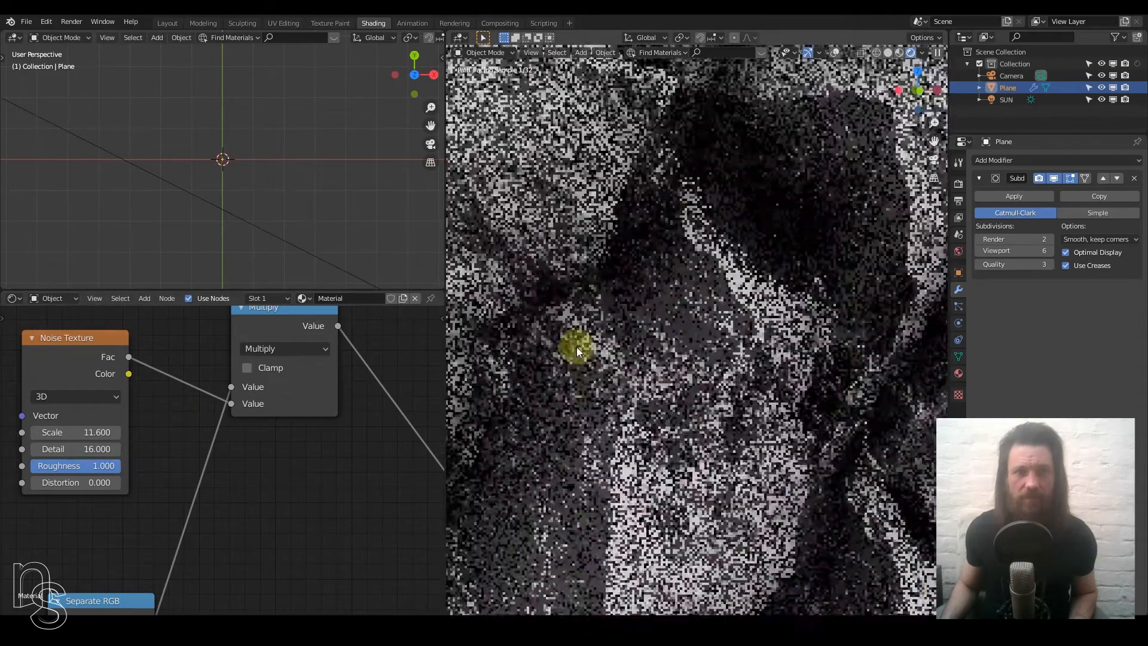
Step: Try a Scale of 103.4 and Roughness of 0.167 on the Noise Texture feeding Multiply and inspect the whole surface
mouse_move(102, 467)
mouse_down()
mouse_move(62, 467)
mouse_move(78, 432)
mouse_move(155, 432)
mouse_up()
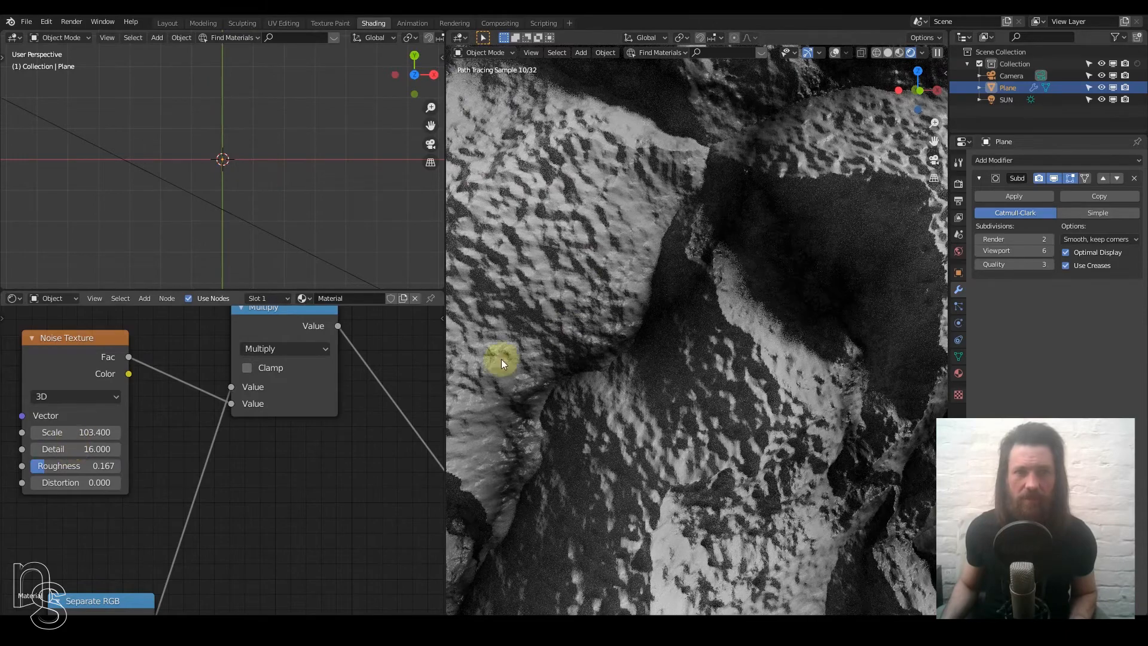
scroll(615, 407, down, 4)
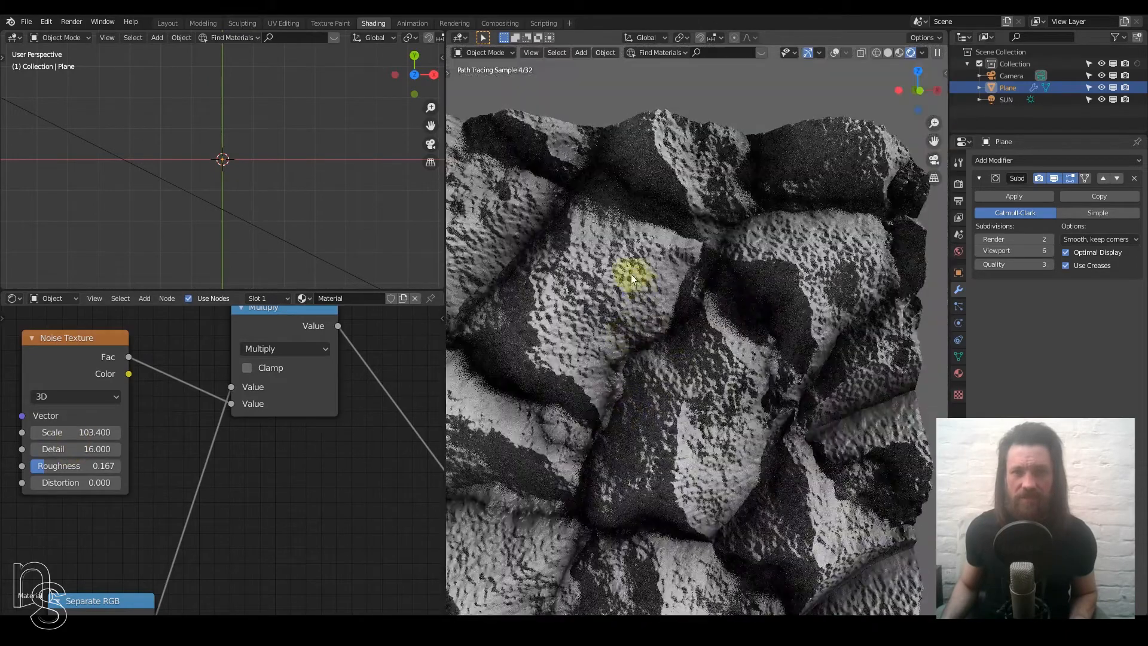
scroll(670, 466, down, 2)
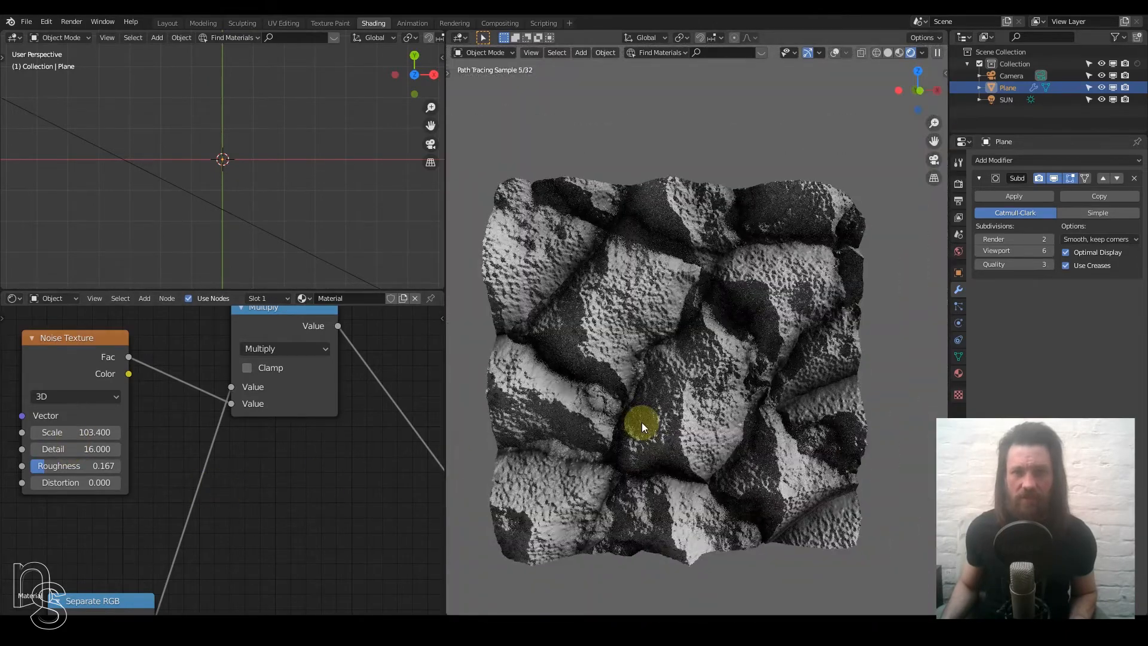
scroll(598, 398, up, 1)
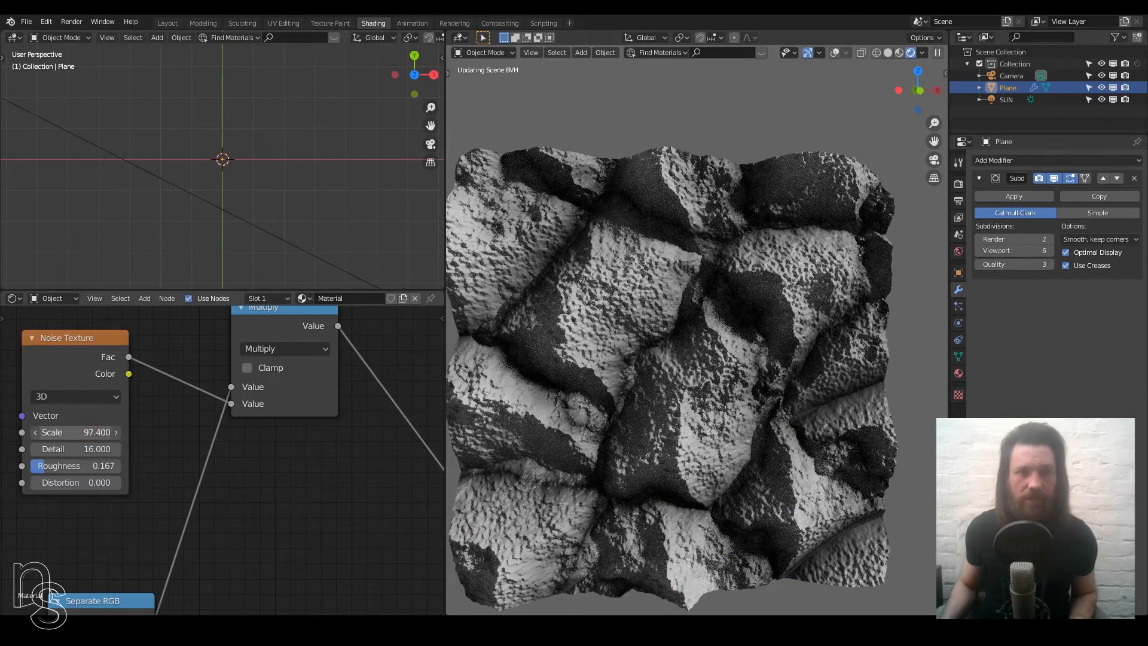
Step: Set the Noise Texture feeding Multiply to Scale 79.8 and Roughness 0.617, and check the relief from another angle
drag(91, 431, 94, 432)
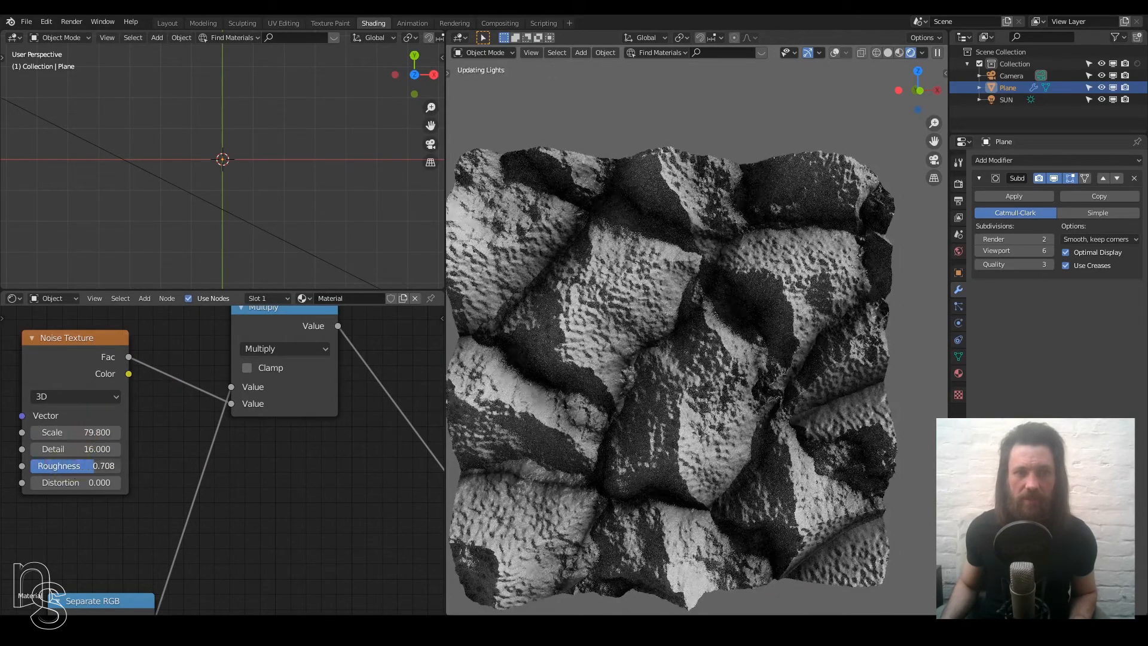
drag(103, 467, 94, 467)
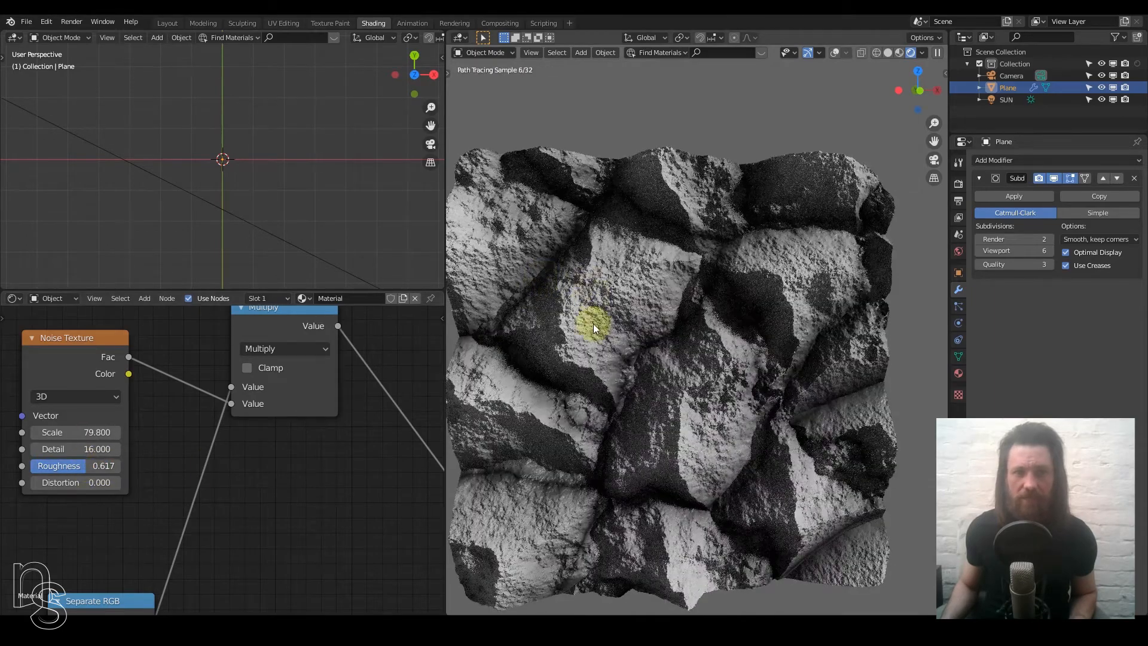
scroll(593, 324, up, 2)
scroll(636, 335, down, 4)
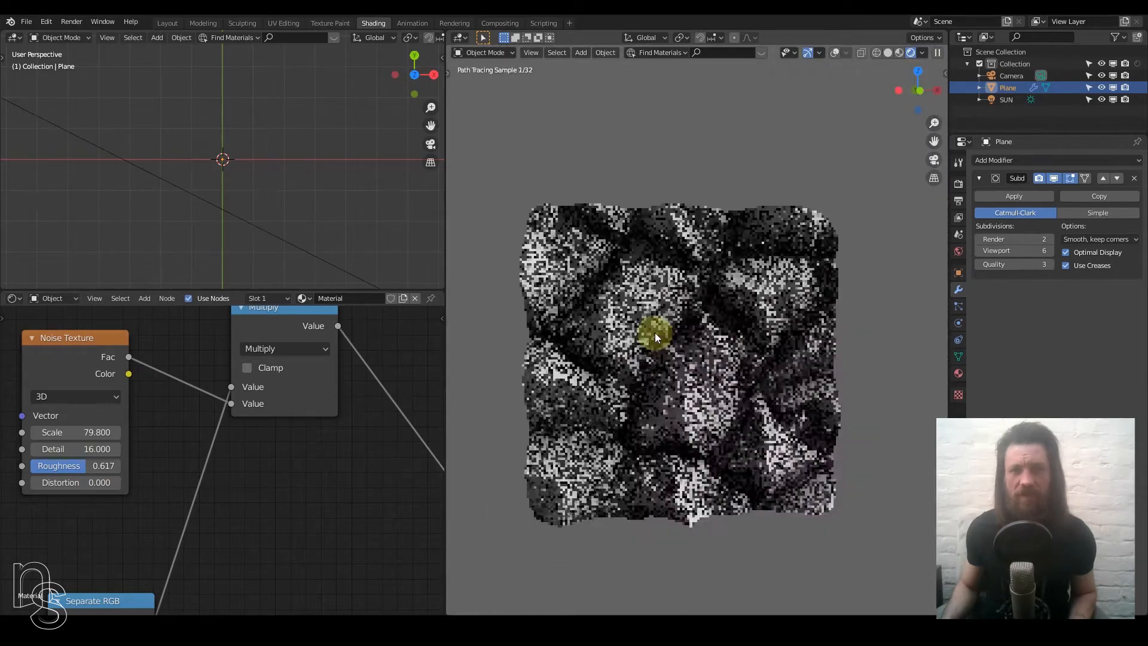
middle_drag(721, 349, 670, 352)
Step: Change the ColorRamp's black stop to a dark reddish brown, about H 0.026, S 0.601 and V 0.199
scroll(238, 473, down, 5)
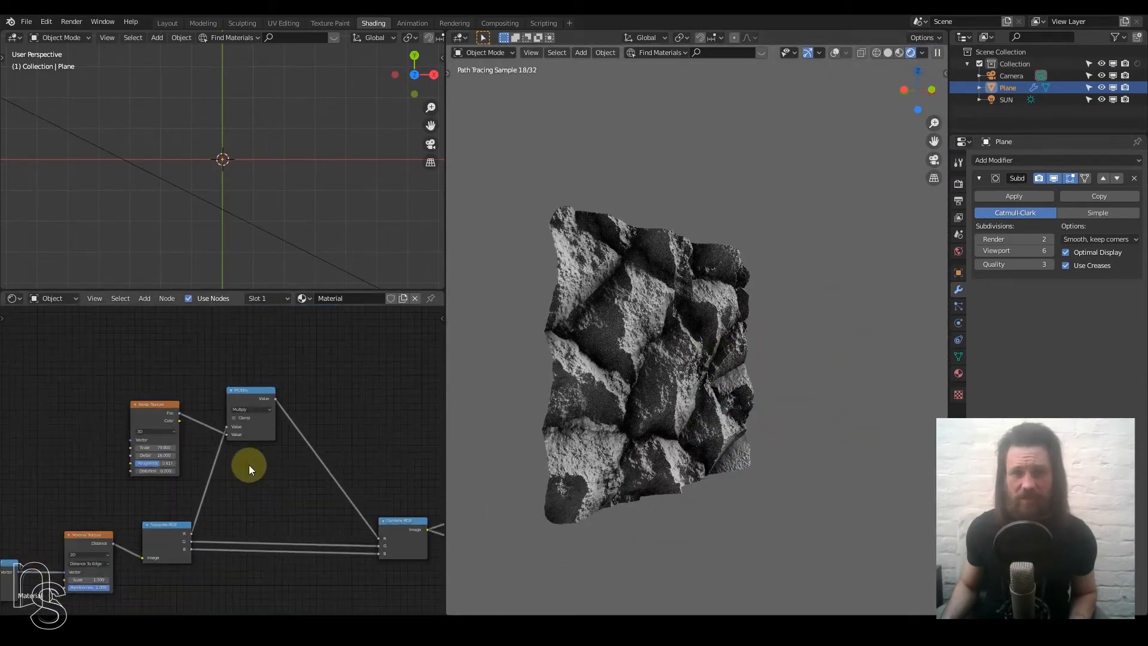
scroll(249, 465, down, 1)
mouse_move(382, 524)
middle_down()
mouse_move(249, 476)
mouse_move(258, 434)
middle_up()
middle_drag(399, 416, 243, 456)
scroll(264, 451, down, 4)
middle_drag(152, 441, 288, 406)
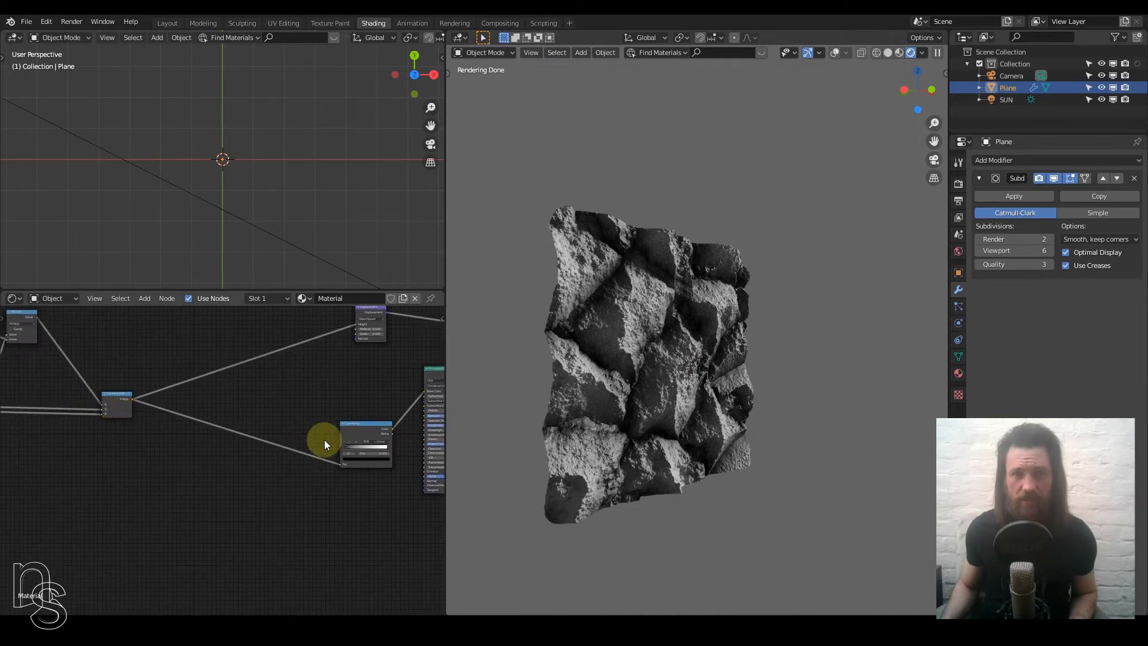
middle_drag(364, 443, 195, 421)
scroll(185, 454, up, 5)
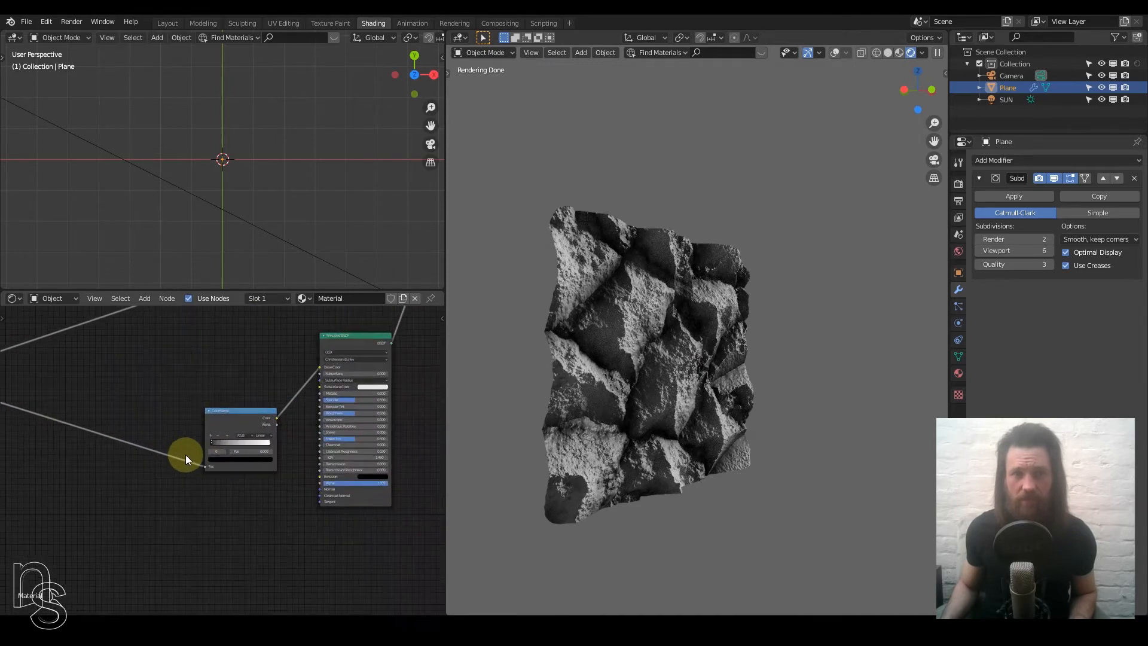
scroll(122, 414, down, 2)
scroll(122, 413, down, 2)
middle_drag(122, 413, 304, 435)
middle_drag(370, 513, 204, 486)
scroll(208, 482, up, 6)
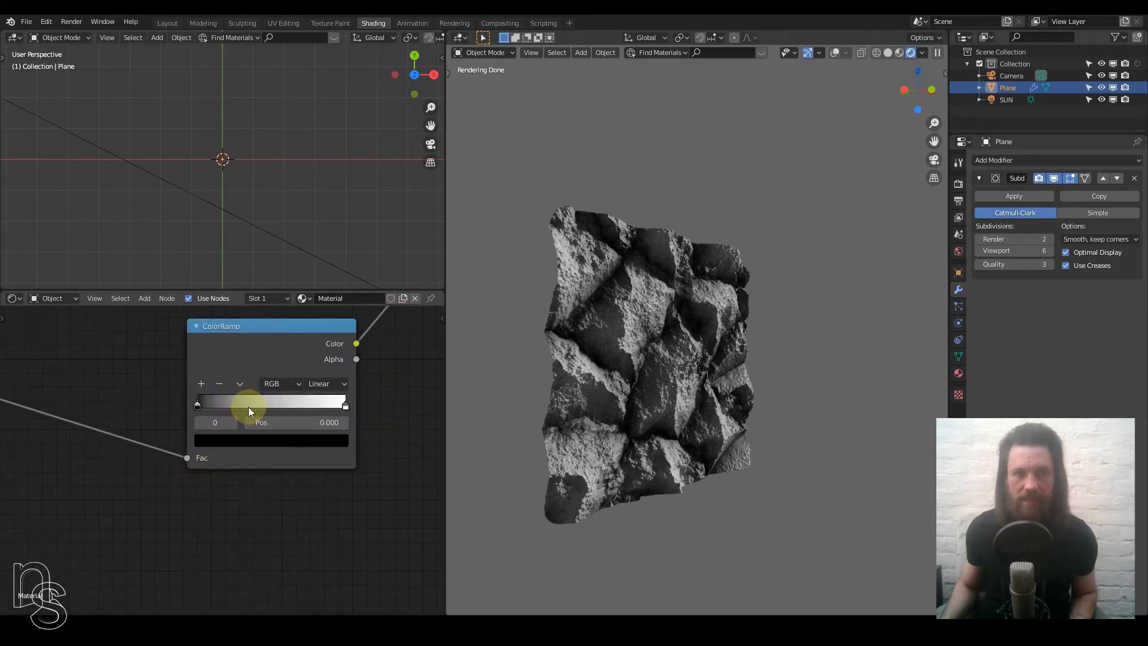
middle_drag(253, 448, 221, 464)
click(231, 457)
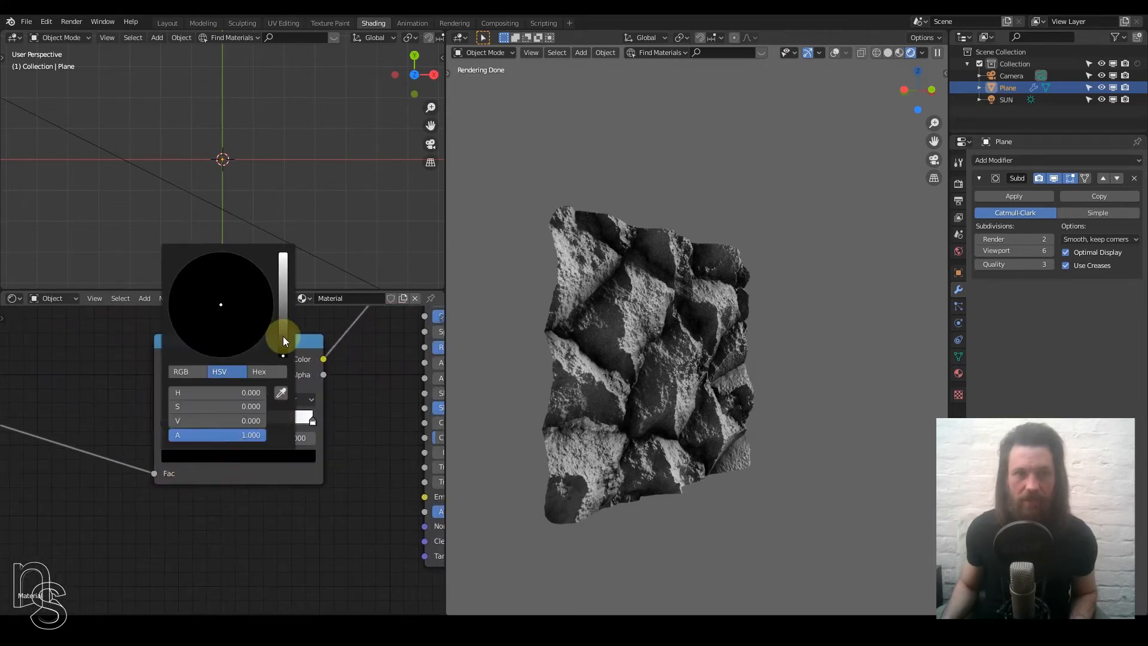
click(283, 337)
click(218, 337)
middle_drag(597, 485, 479, 436)
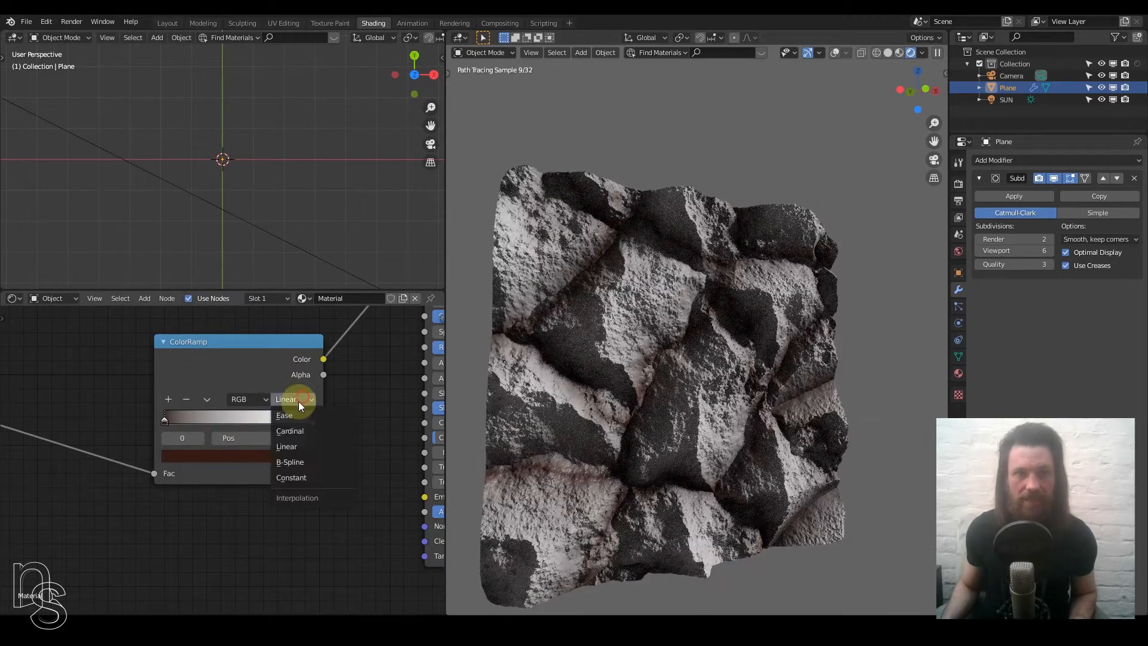
Step: Set the ColorRamp's interpolation to B-Spline and shift the brown stop to position 0.336
click(313, 461)
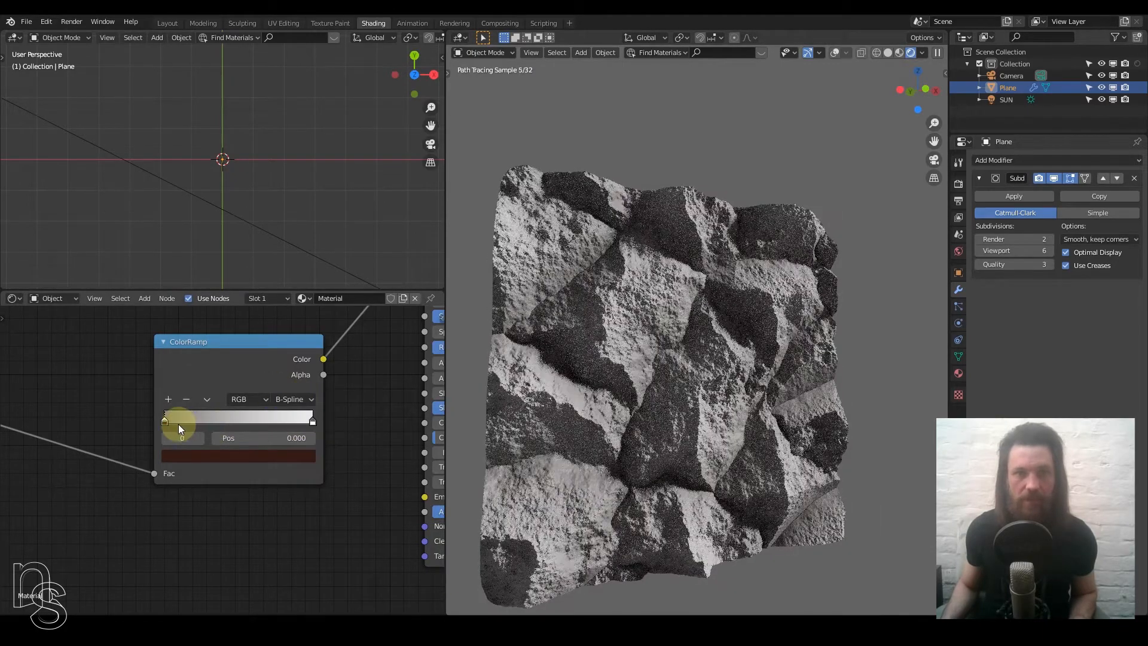
drag(165, 418, 218, 417)
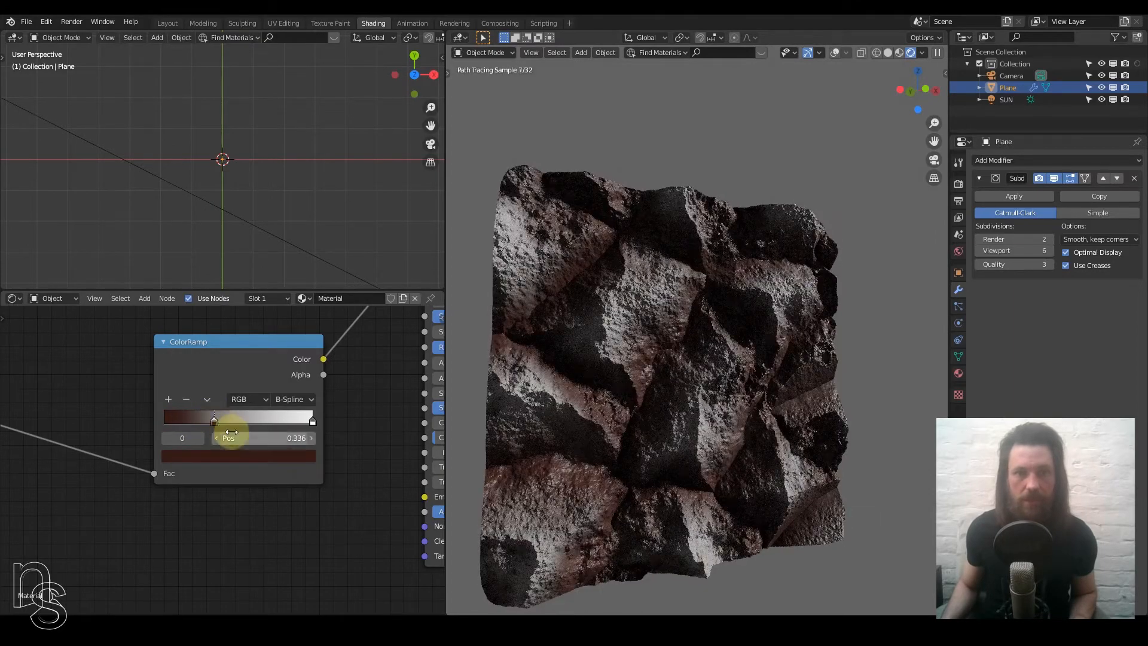
Step: Darken the ColorRamp's white stop to a grey with V about 0.6 and shift the brown stop to position 0.241
click(273, 457)
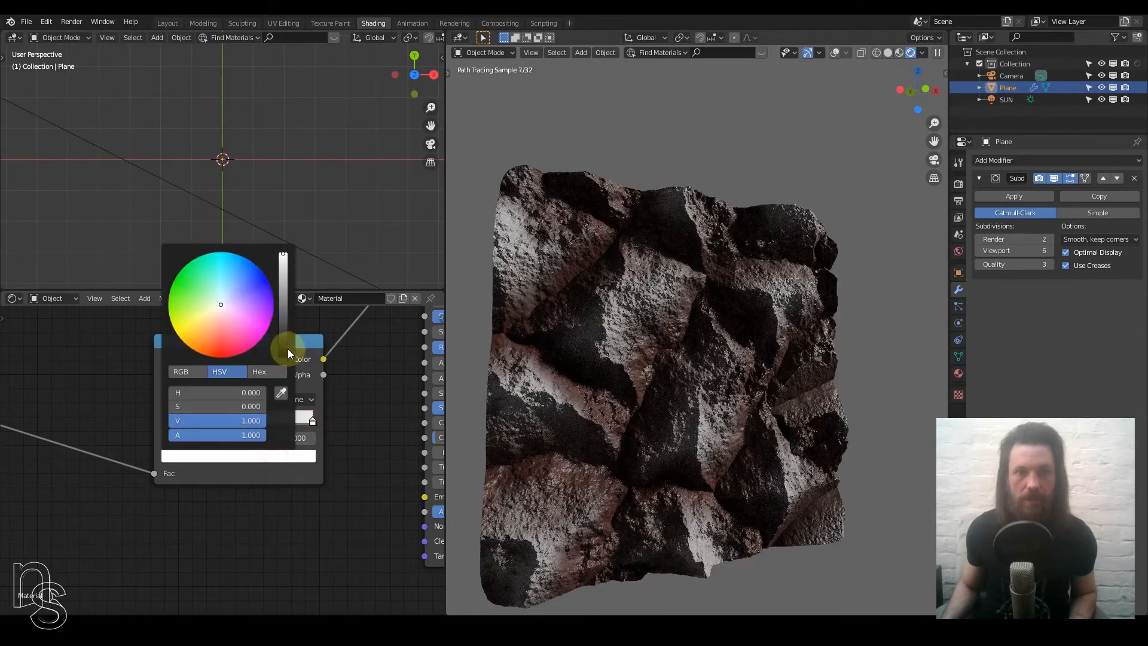
drag(288, 349, 281, 314)
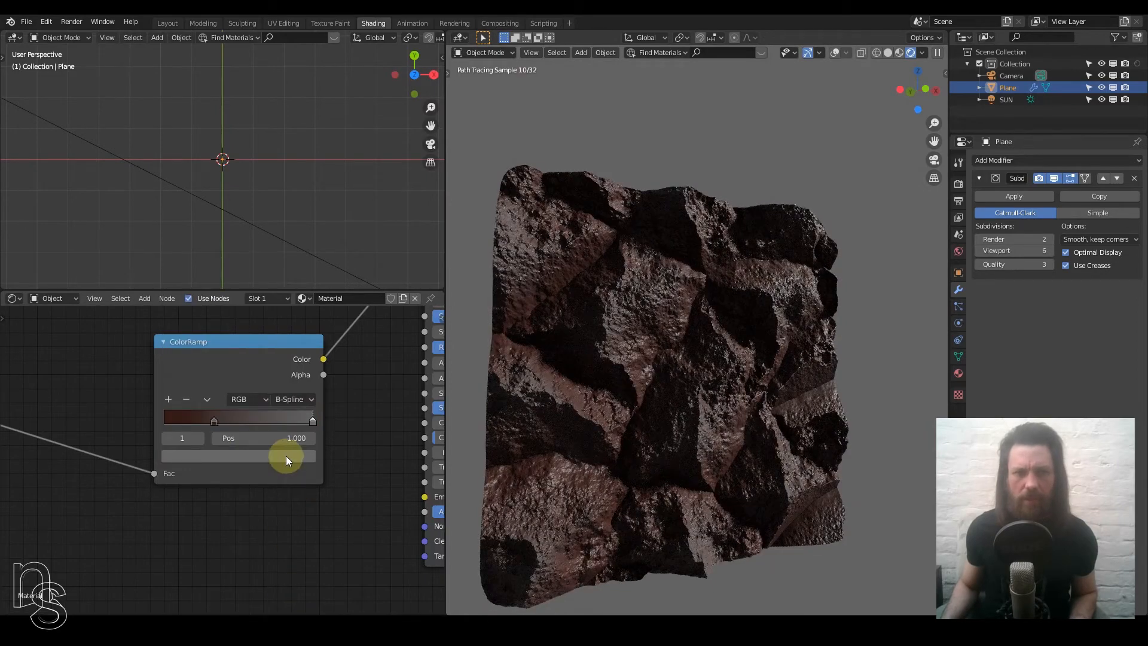
click(285, 456)
drag(283, 314, 285, 294)
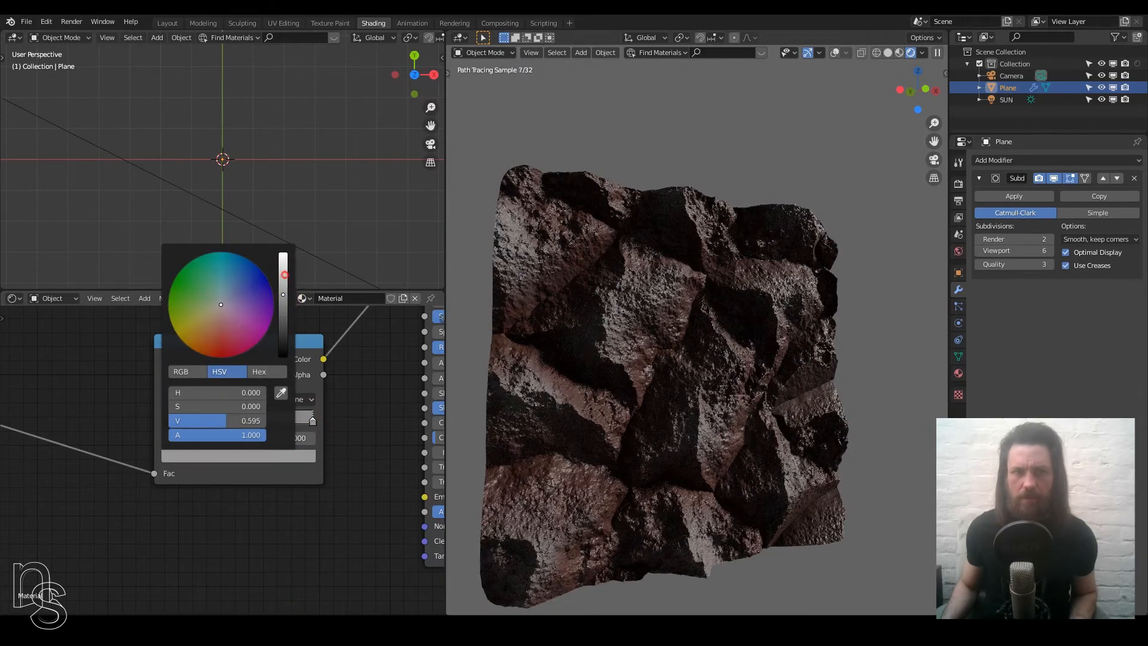
drag(215, 422, 201, 417)
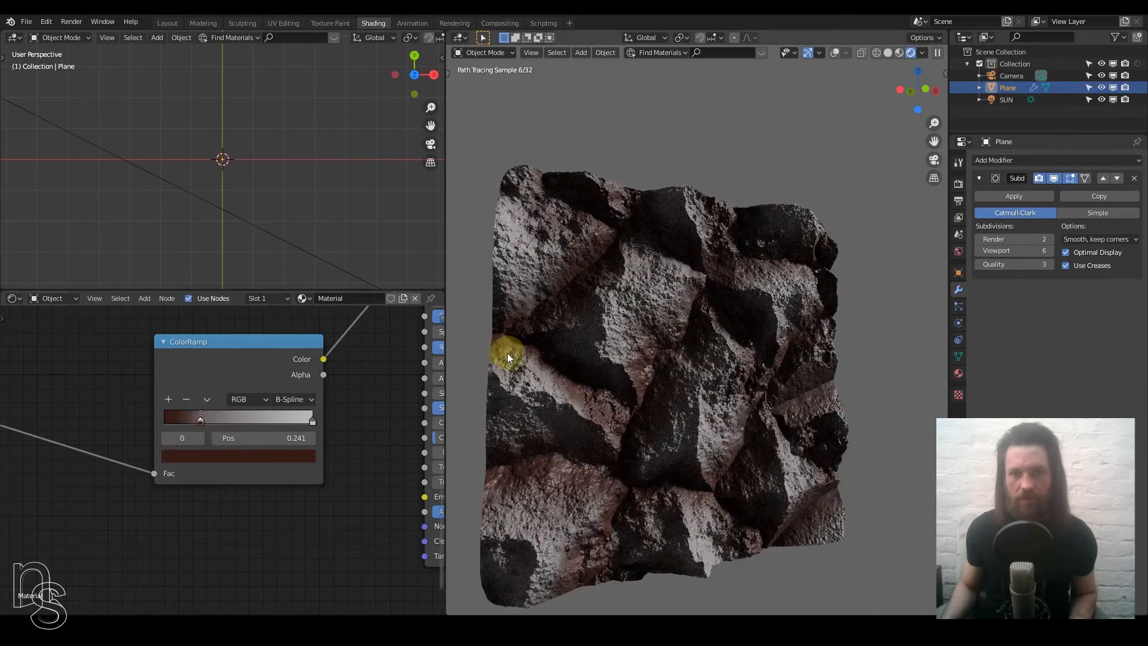
Step: Set the Principled BSDF's Roughness to 0.864 and Specular to 0.273
scroll(510, 354, down, 1)
scroll(214, 422, down, 5)
middle_drag(284, 399, 120, 443)
scroll(176, 420, up, 4)
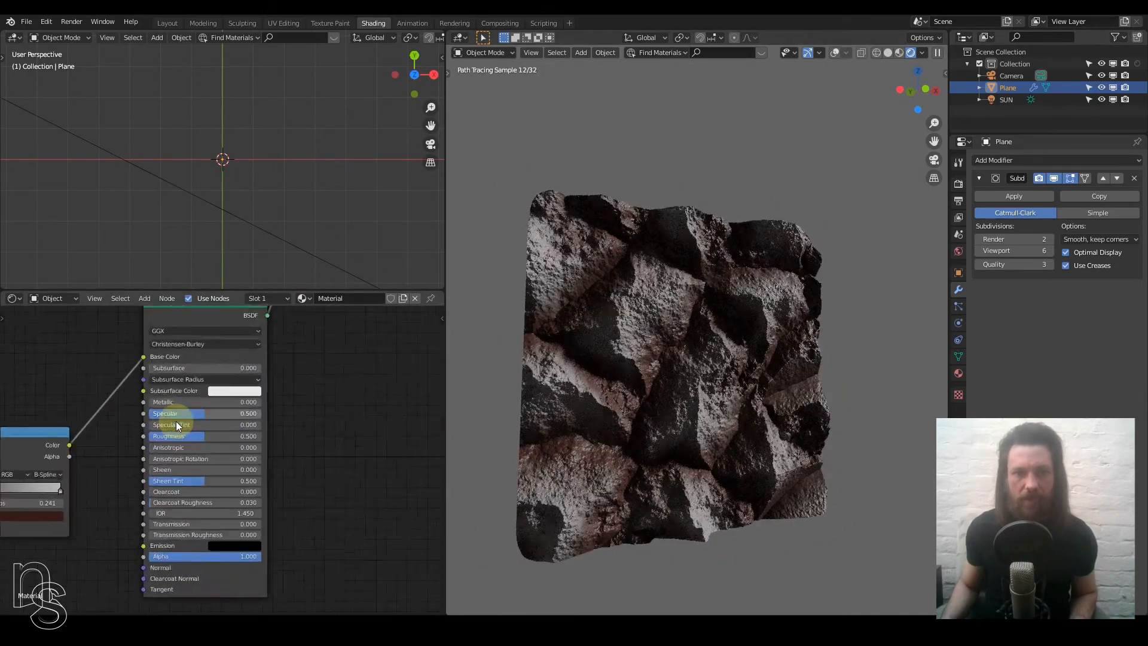
middle_drag(161, 393, 171, 416)
drag(201, 436, 273, 432)
drag(203, 398, 154, 396)
middle_drag(673, 414, 616, 413)
Step: Brighten the ColorRamp's brown stop to V 0.412 and shift it to position 0
scroll(179, 472, down, 7)
middle_drag(152, 488, 296, 452)
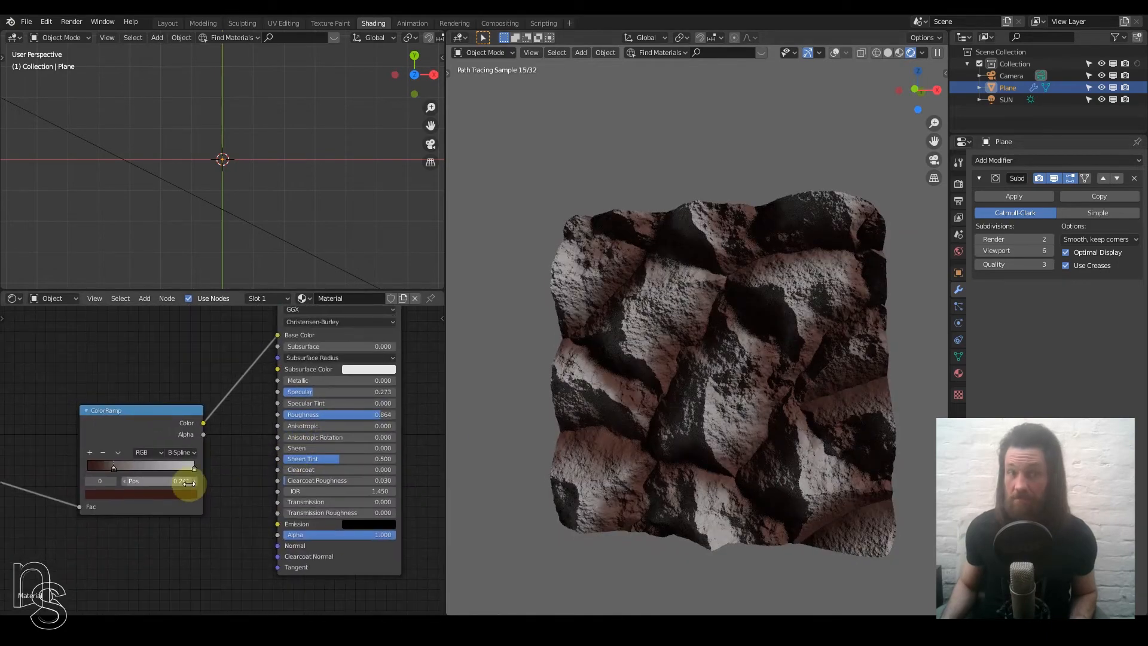
click(182, 494)
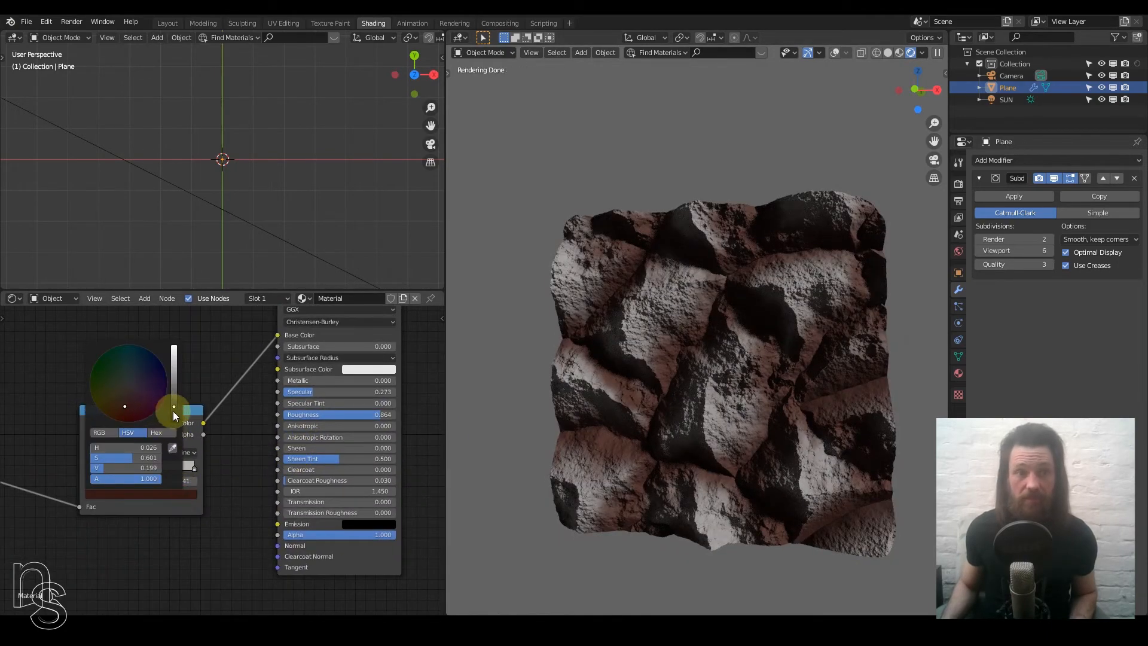
drag(174, 411, 172, 381)
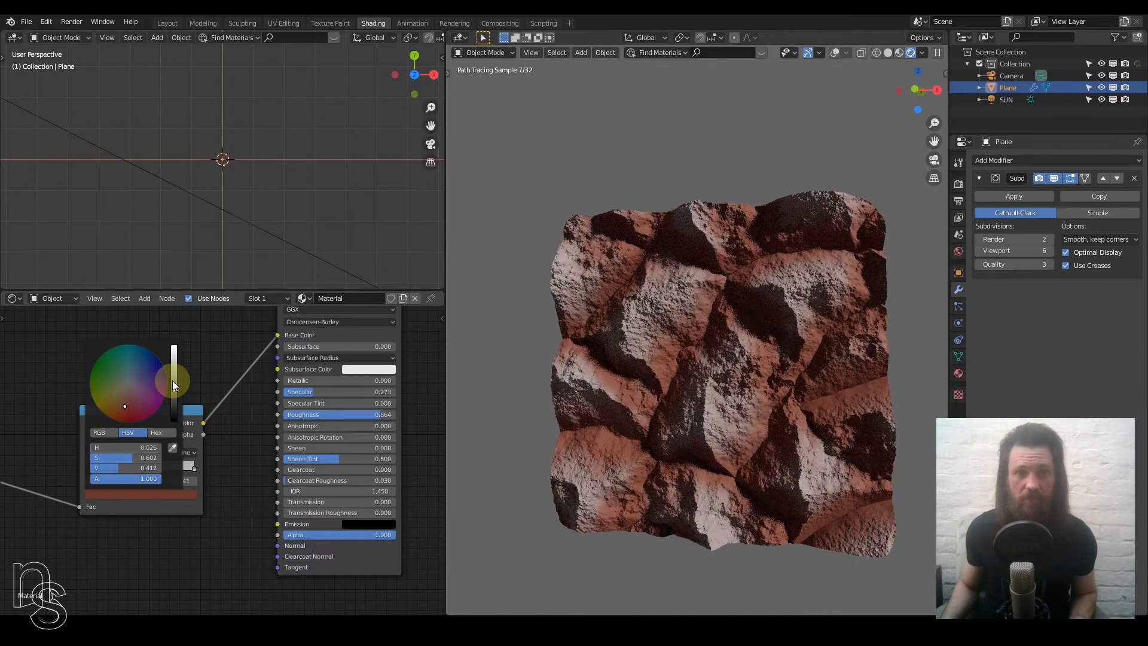
drag(116, 465, 89, 464)
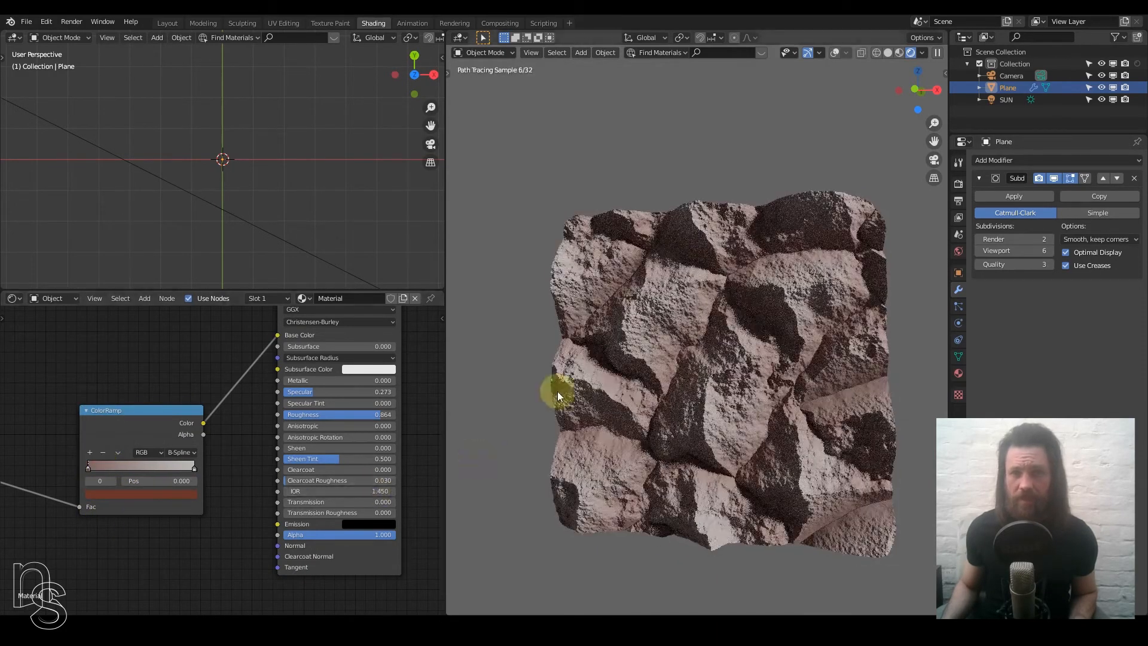
Step: Examine the finished rock surface from another angle and review the complete node tree
middle_drag(557, 391, 641, 379)
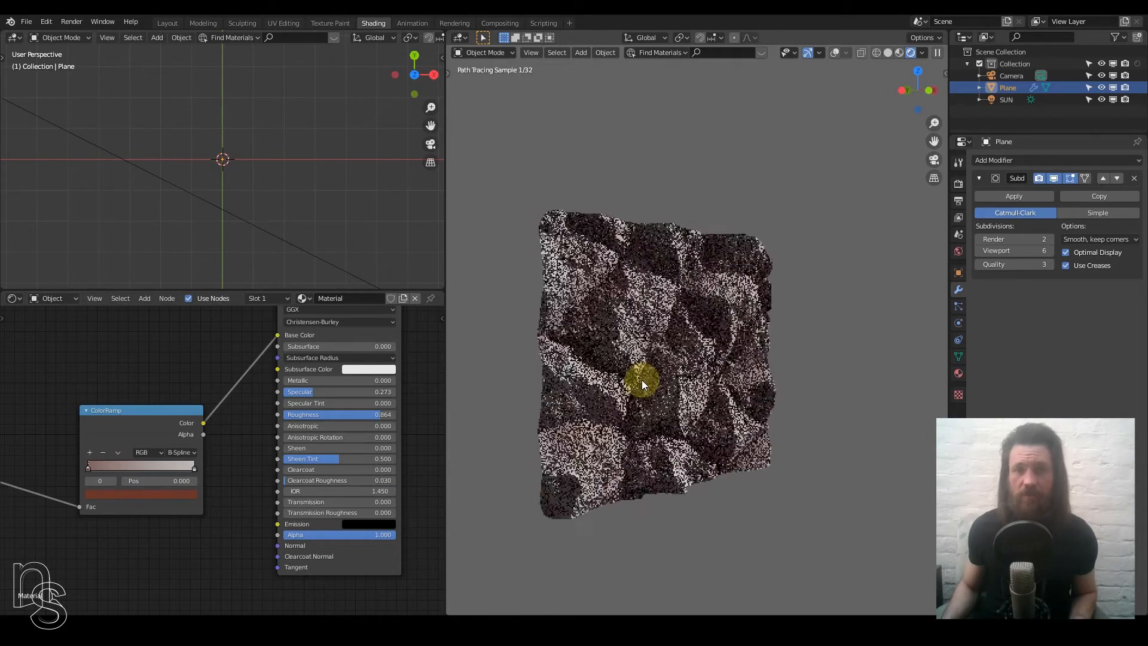
scroll(285, 403, down, 2)
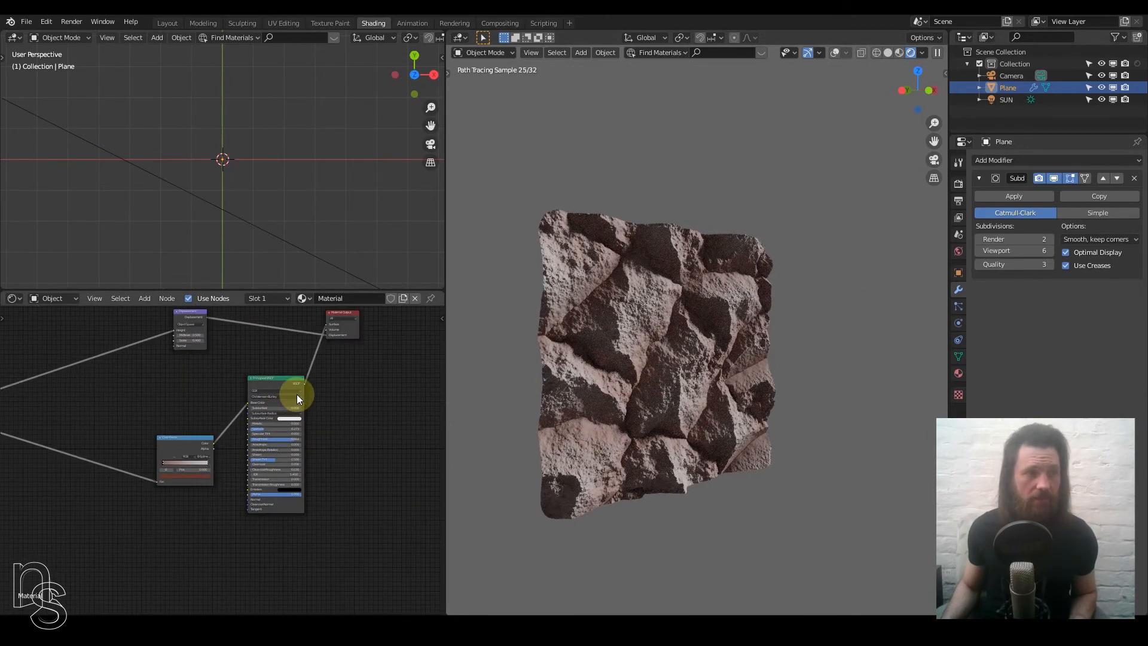
scroll(296, 394, down, 2)
middle_drag(296, 393, 347, 410)
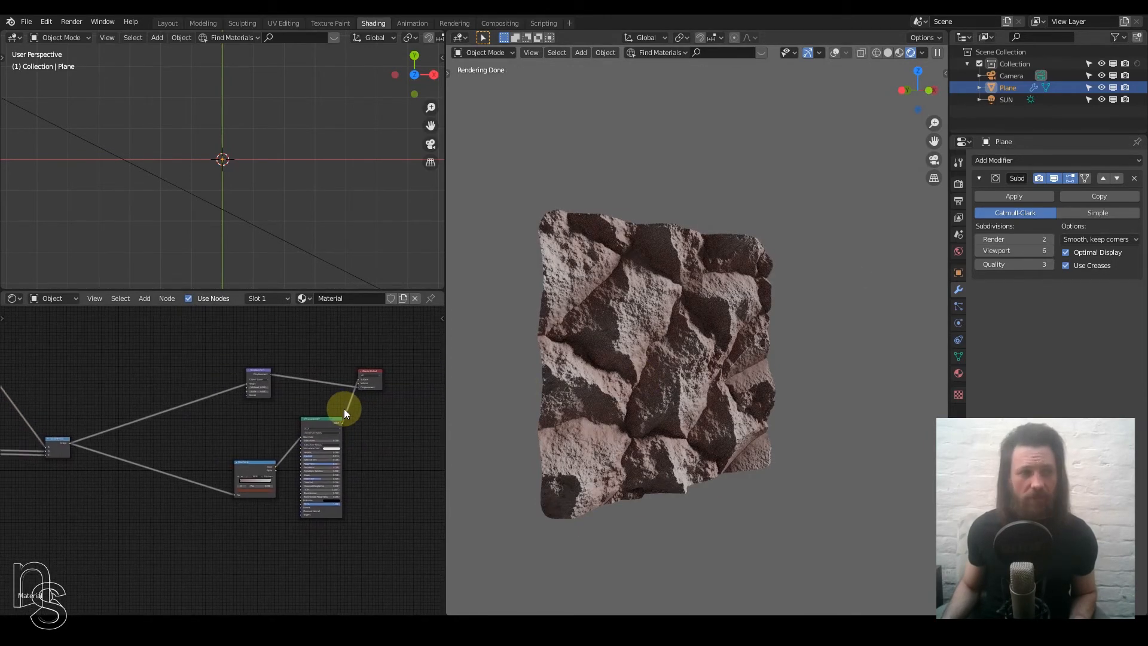
scroll(238, 440, down, 2)
middle_drag(238, 440, 365, 433)
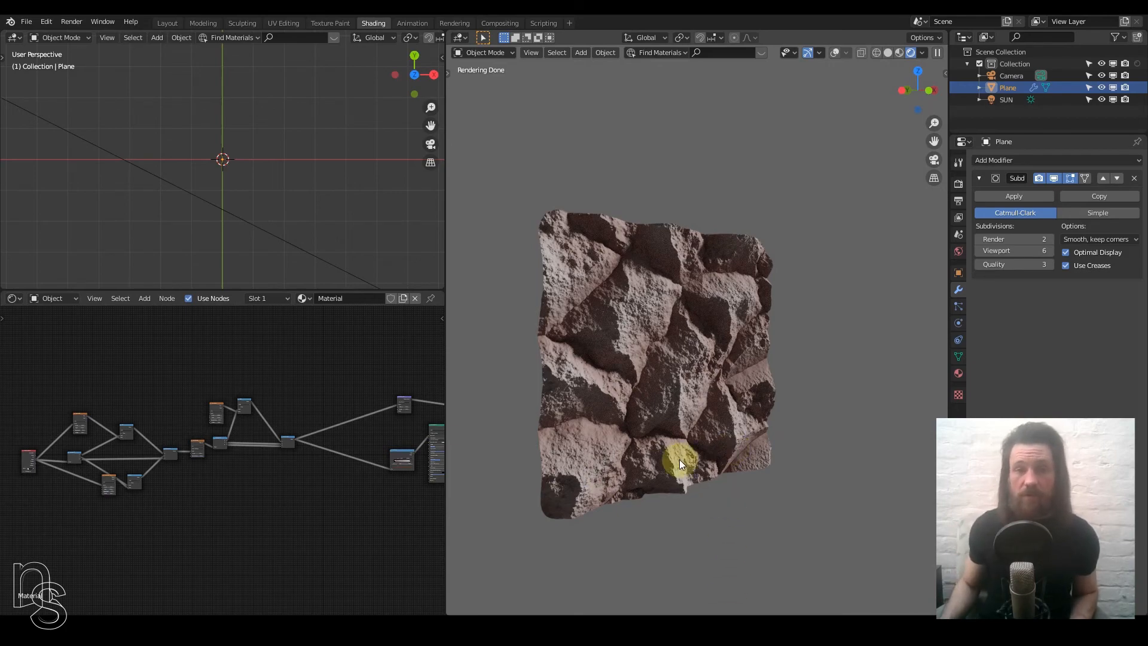
middle_drag(674, 457, 675, 440)
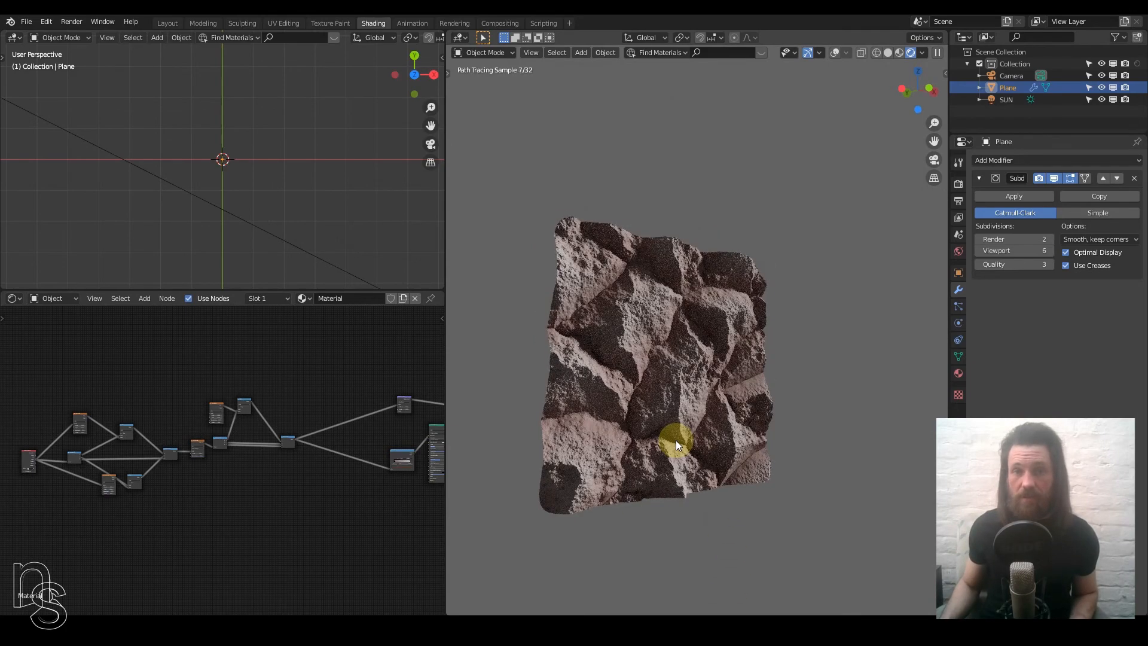
scroll(334, 427, down, 2)
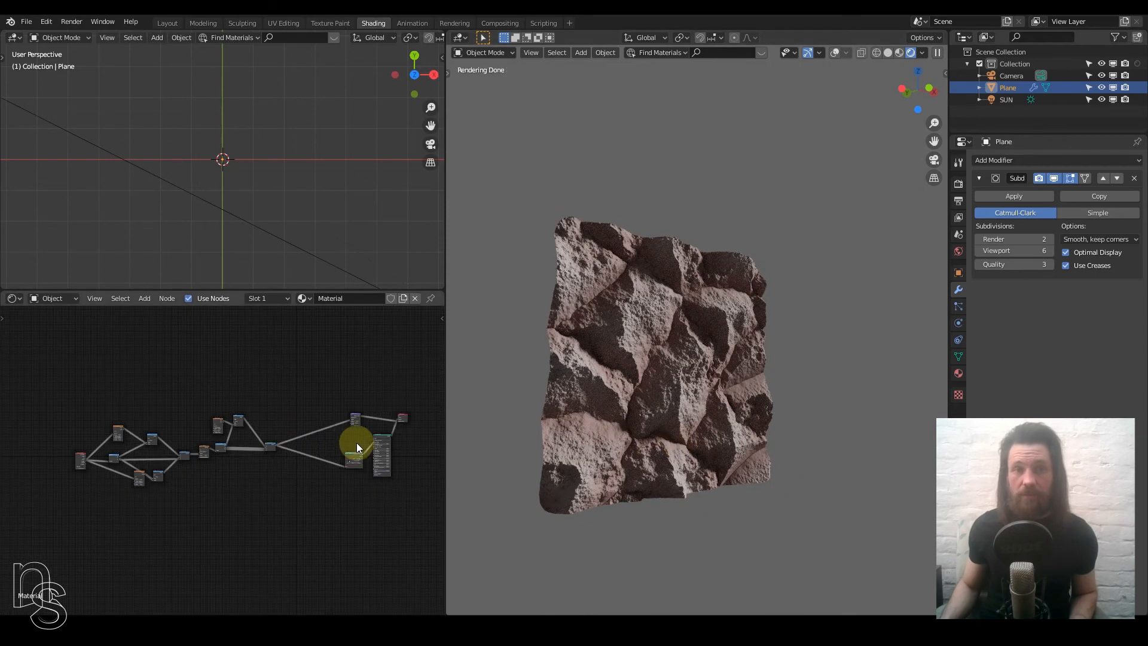
middle_drag(357, 441, 265, 469)
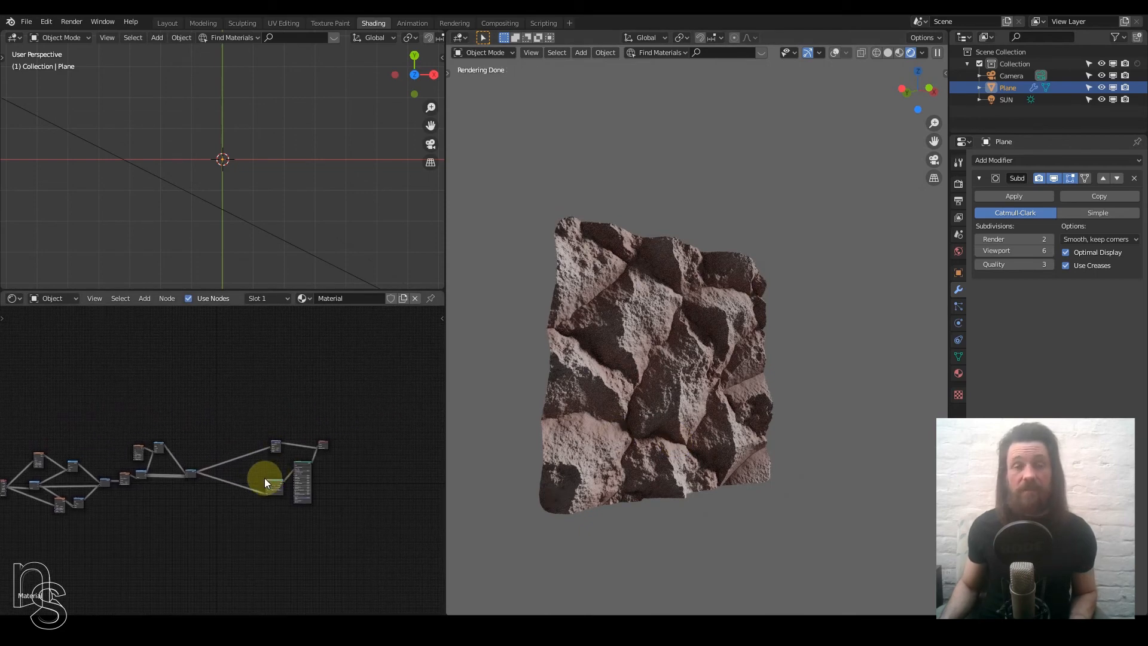
middle_drag(265, 478, 299, 482)
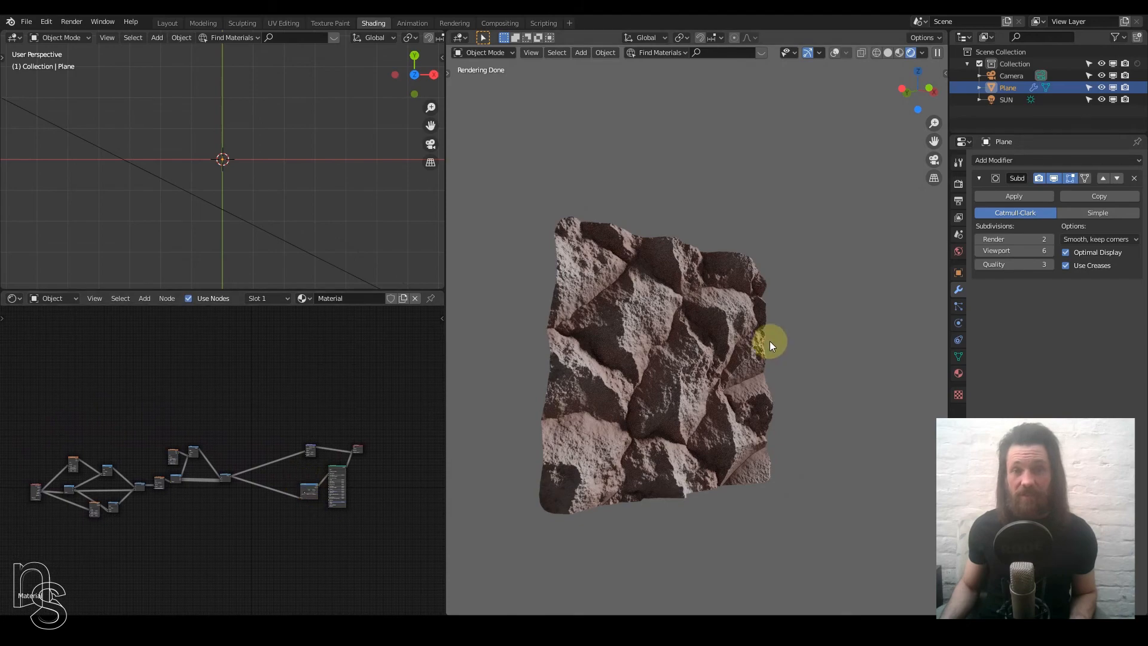